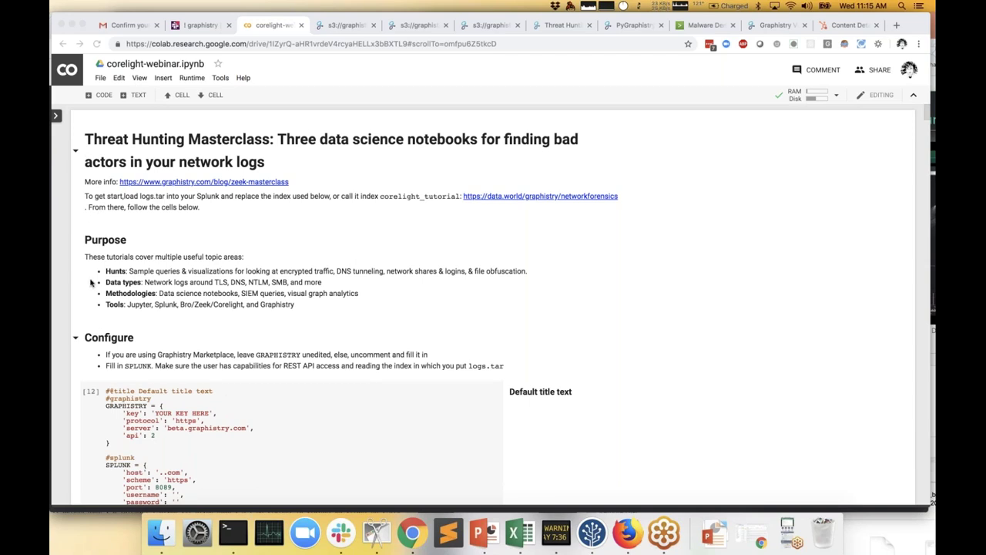
Step: Look over the opening of the corelight-webinar notebook, including its introduction and the Purpose list of hunts, data types, methodologies and tools
scroll(90, 283, down, 7)
scroll(90, 283, up, 5)
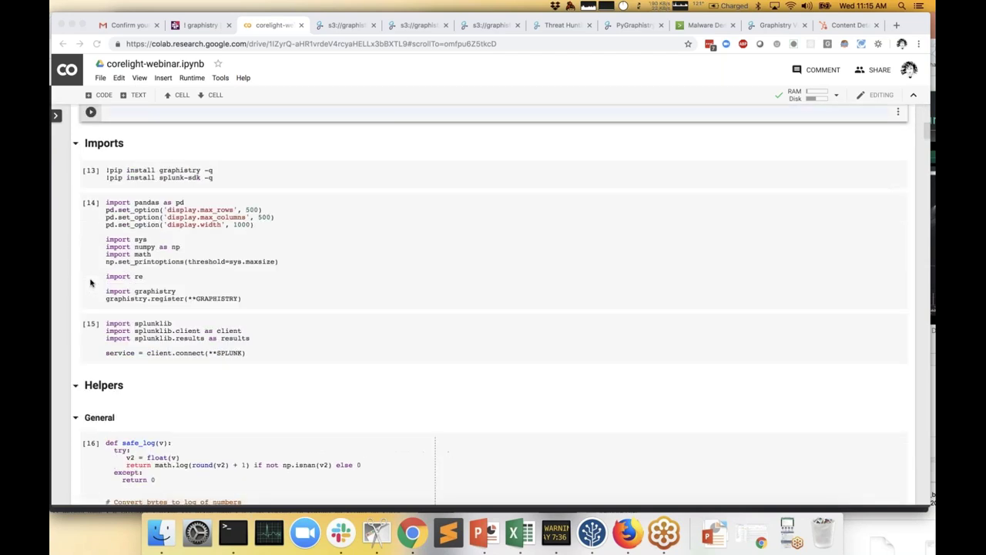
scroll(90, 282, up, 3)
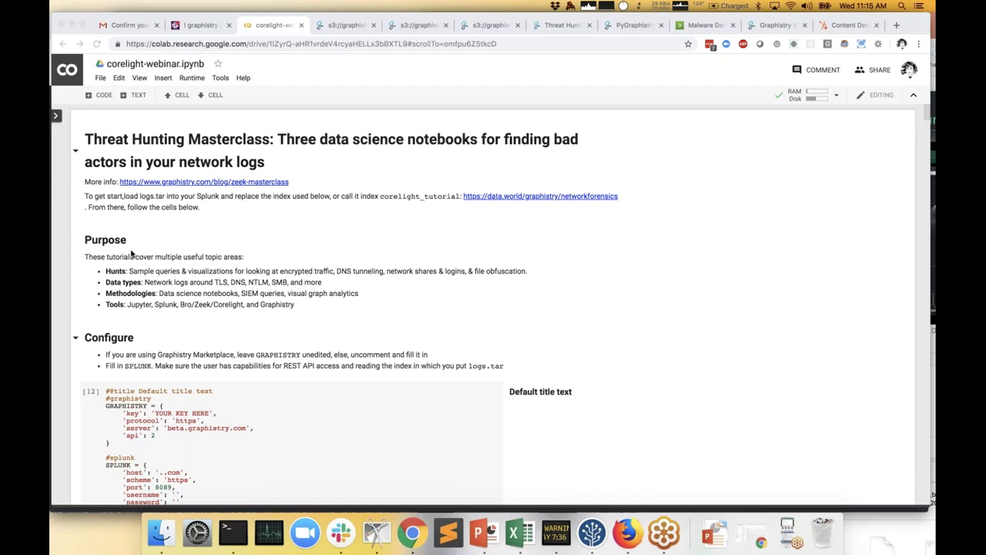
scroll(131, 254, down, 1)
scroll(172, 264, up, 1)
scroll(149, 283, down, 1)
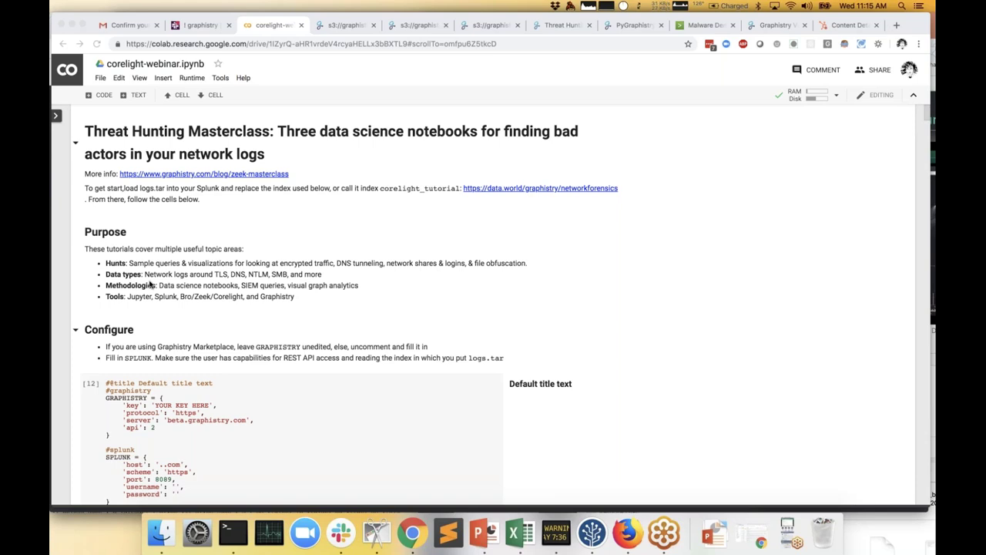
scroll(150, 284, down, 1)
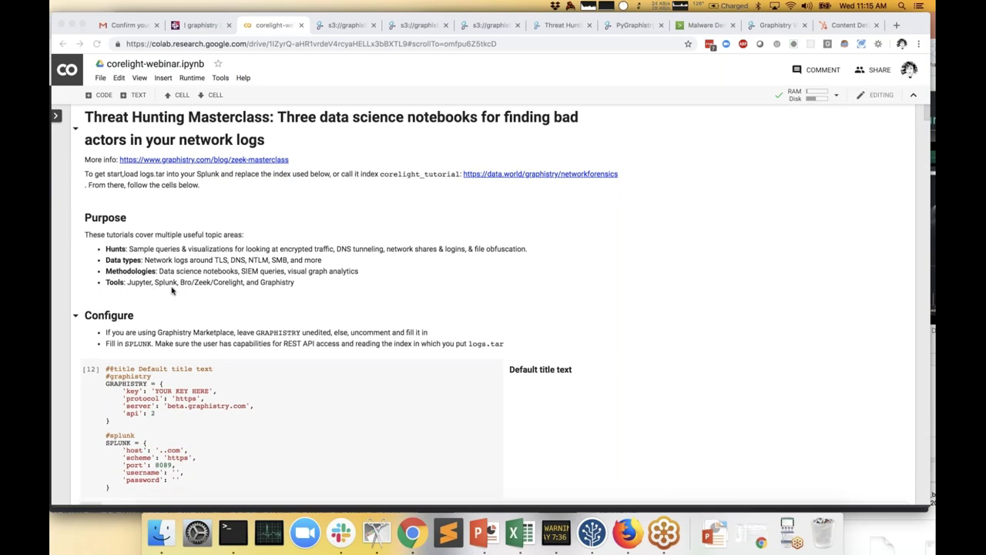
scroll(172, 291, down, 1)
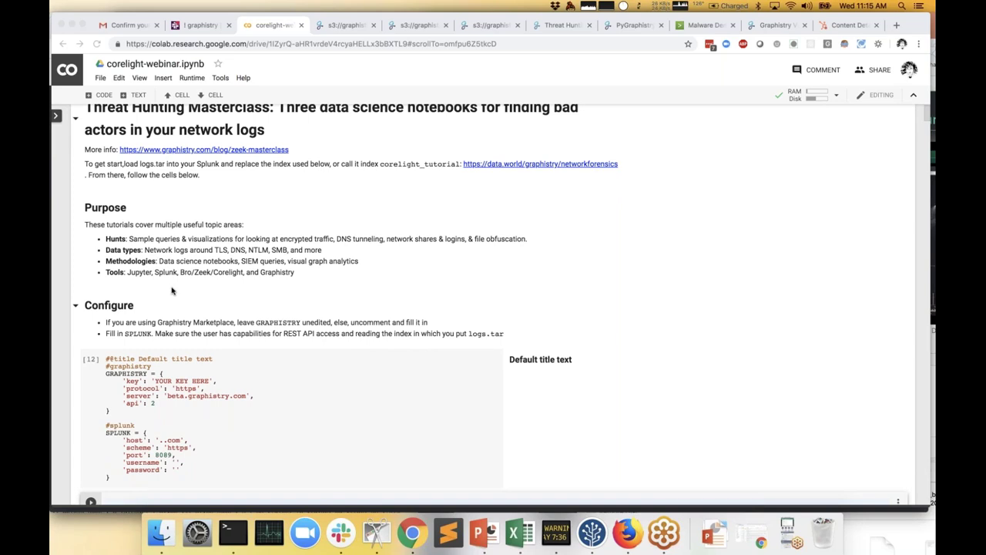
scroll(172, 290, down, 5)
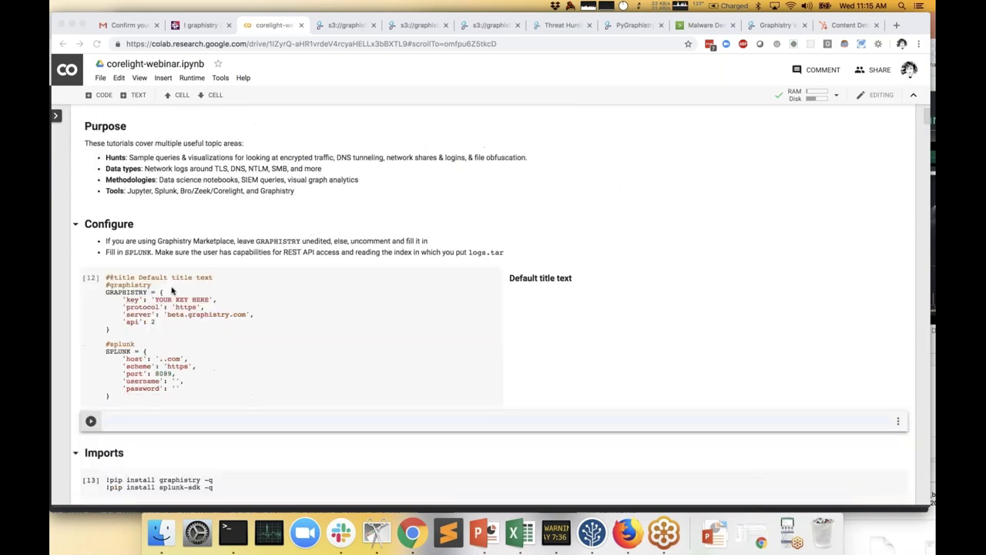
scroll(173, 290, up, 7)
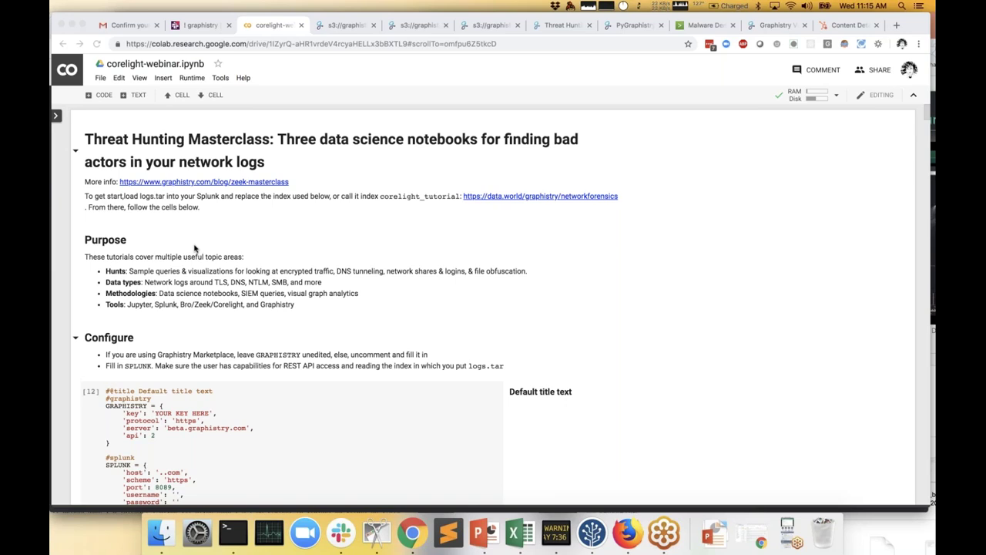
Step: Examine the Configure section's instructions and the code cell holding the GRAPHISTRY and SPLUNK connection settings
scroll(195, 248, down, 2)
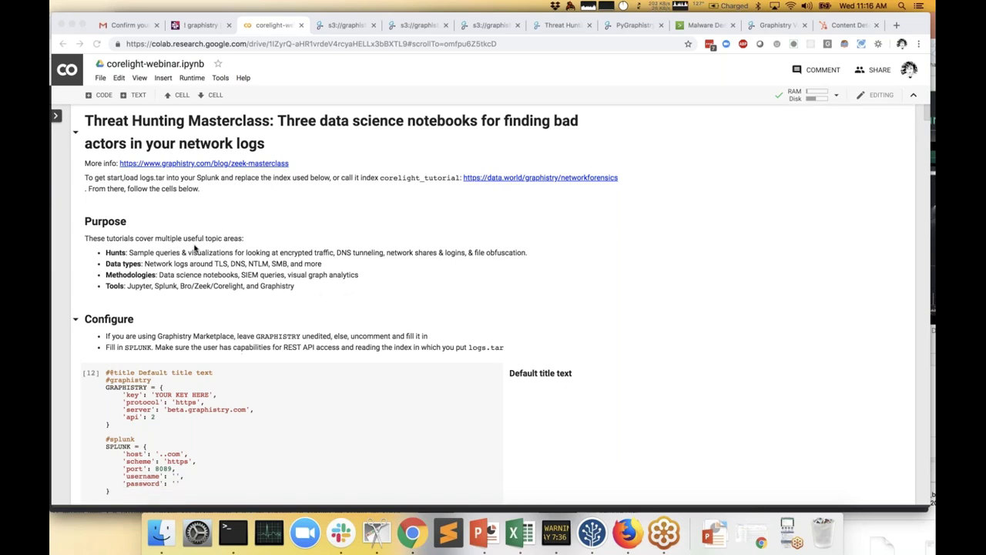
scroll(195, 248, down, 1)
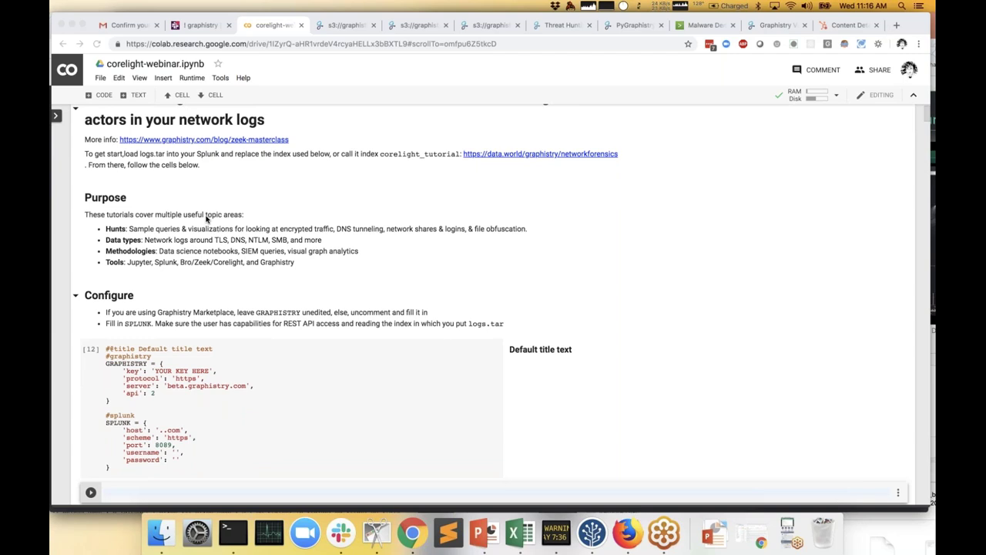
scroll(206, 218, down, 3)
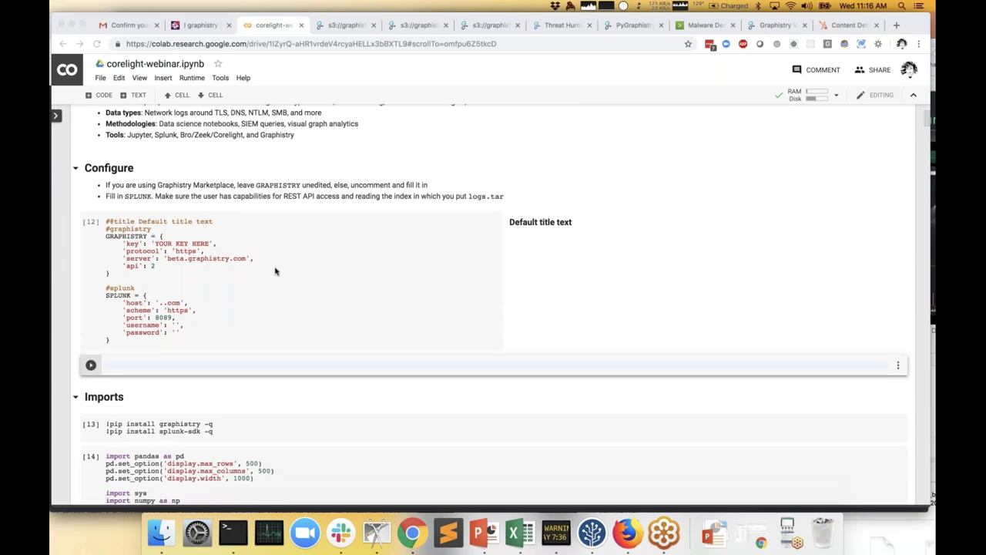
scroll(275, 272, down, 1)
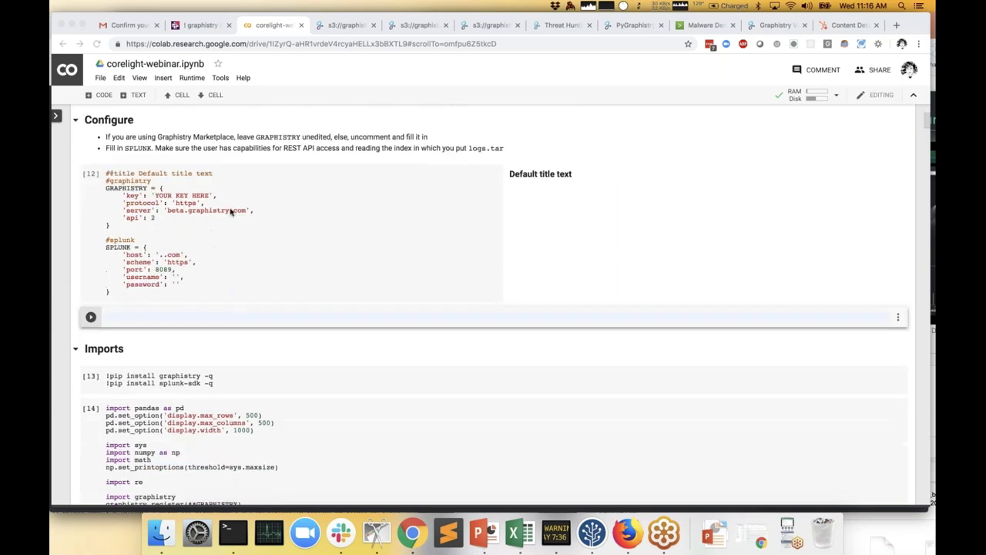
click(157, 209)
scroll(177, 199, down, 1)
key(Up)
scroll(154, 246, up, 2)
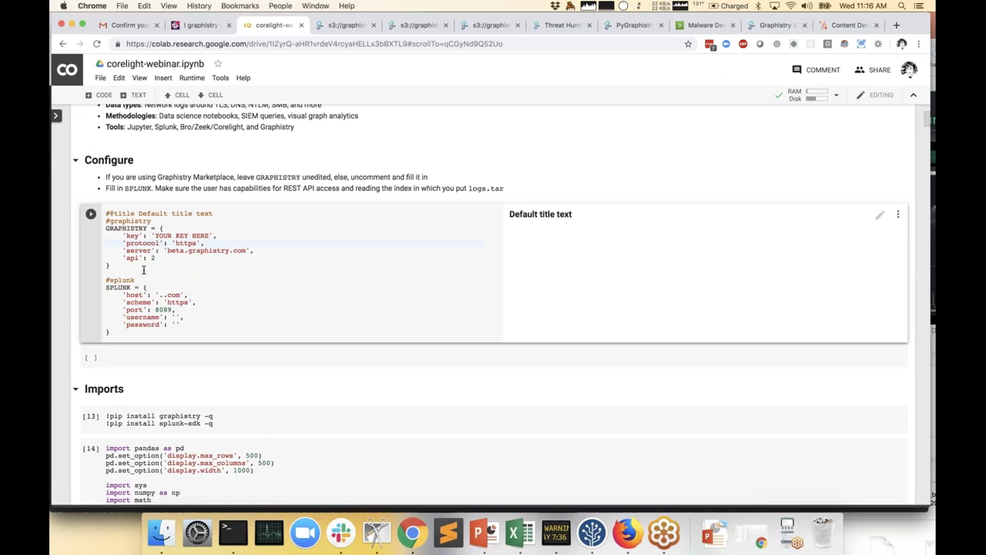
scroll(172, 258, down, 1)
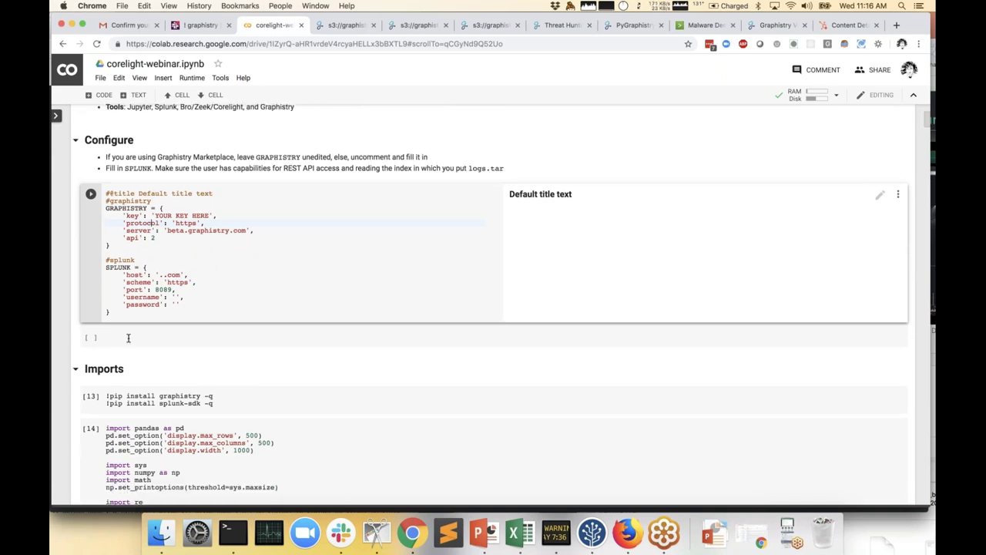
Step: Try to run the expression 1 =1 in the empty code cell between the configuration cell and the Imports heading
click(129, 337)
text(#@)
key(ctrl+Return)
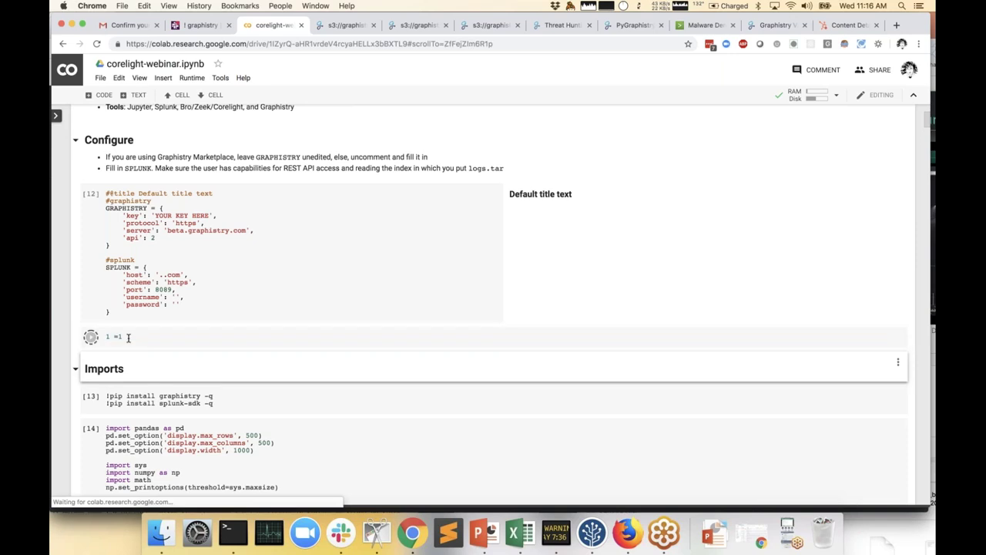
Step: Replace the test cell's contents with 1 + 1 and run the cell
key(ctrl+a)
text(1 + 1)
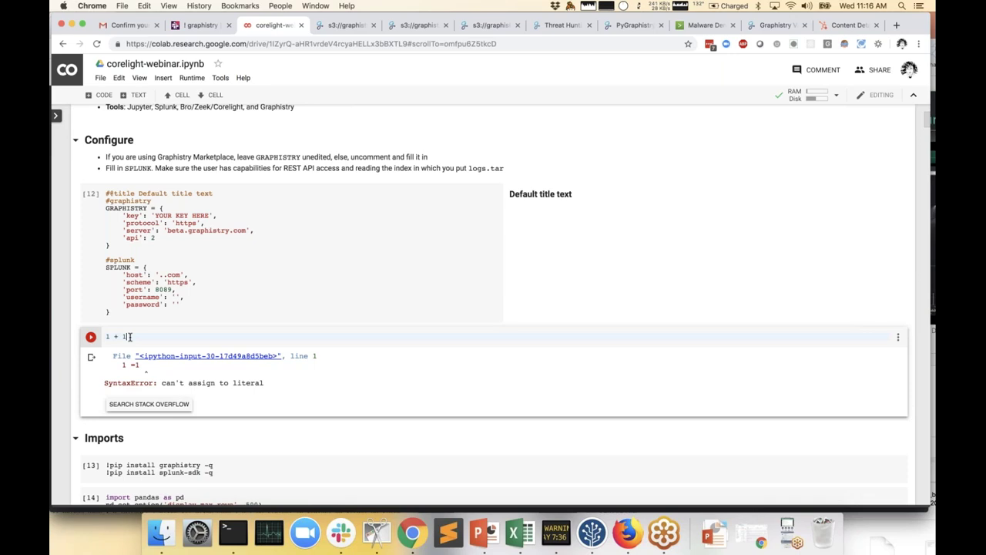
key(shift+Return)
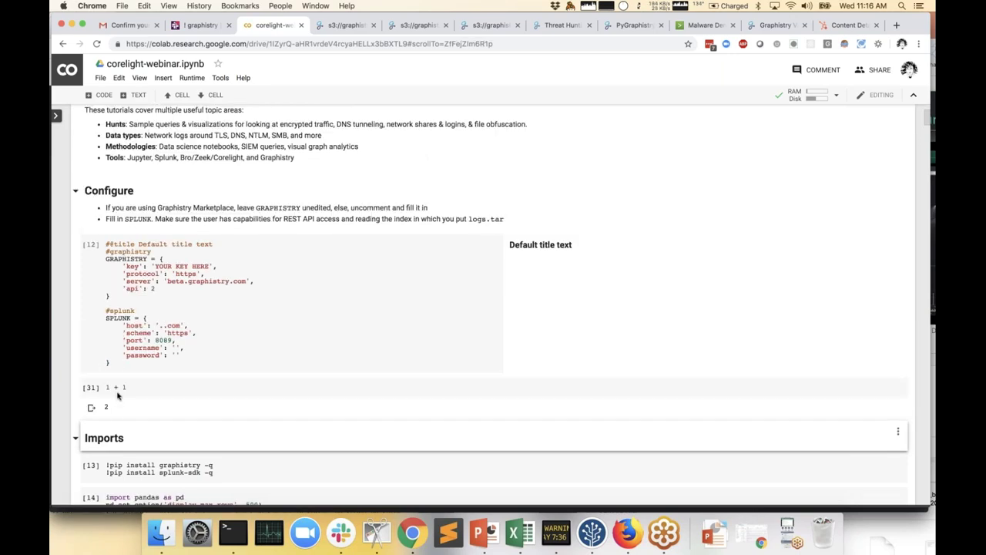
Step: Examine the Imports section's cells that install graphistry and splunk-sdk, import the Python libraries and connect to Splunk
scroll(118, 395, down, 5)
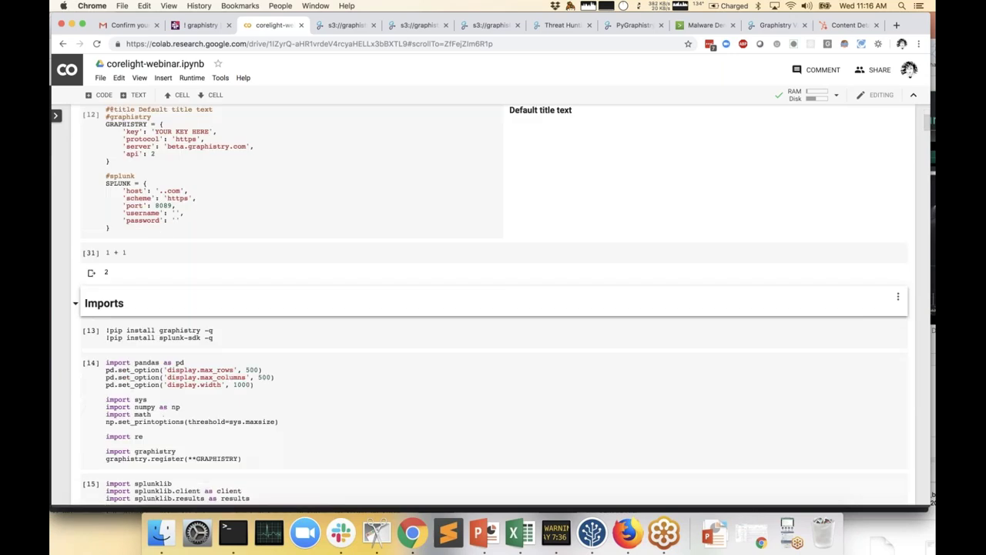
scroll(493, 308, down, 2)
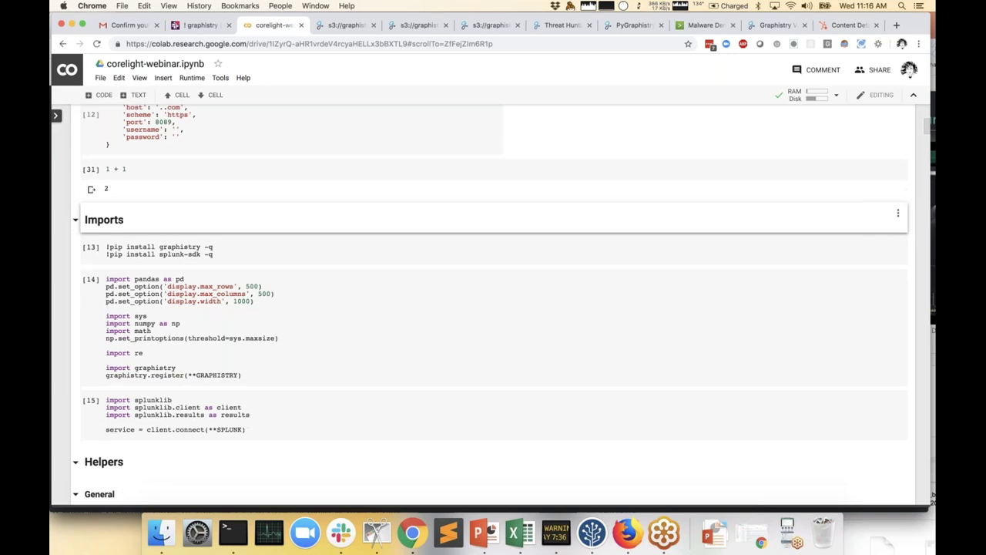
click(123, 245)
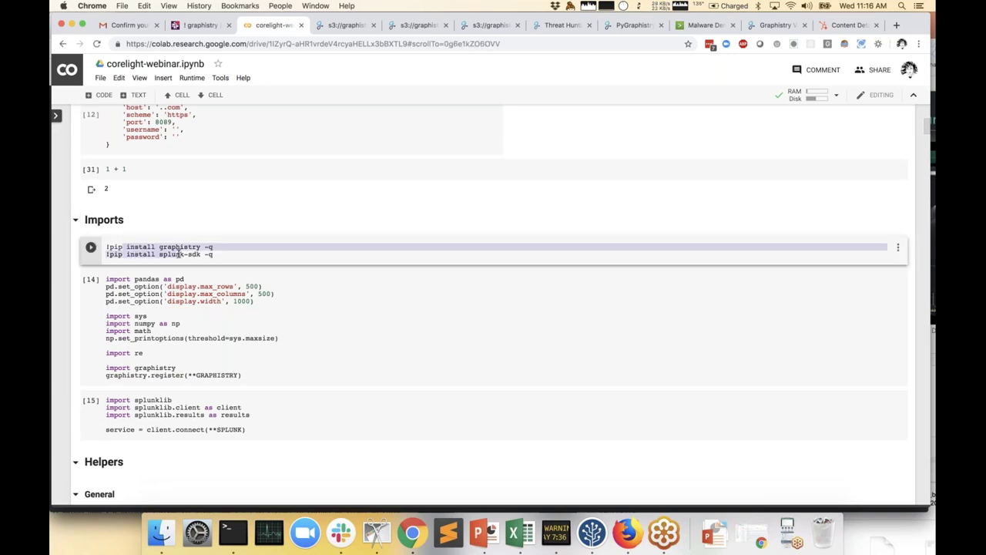
scroll(176, 248, down, 1)
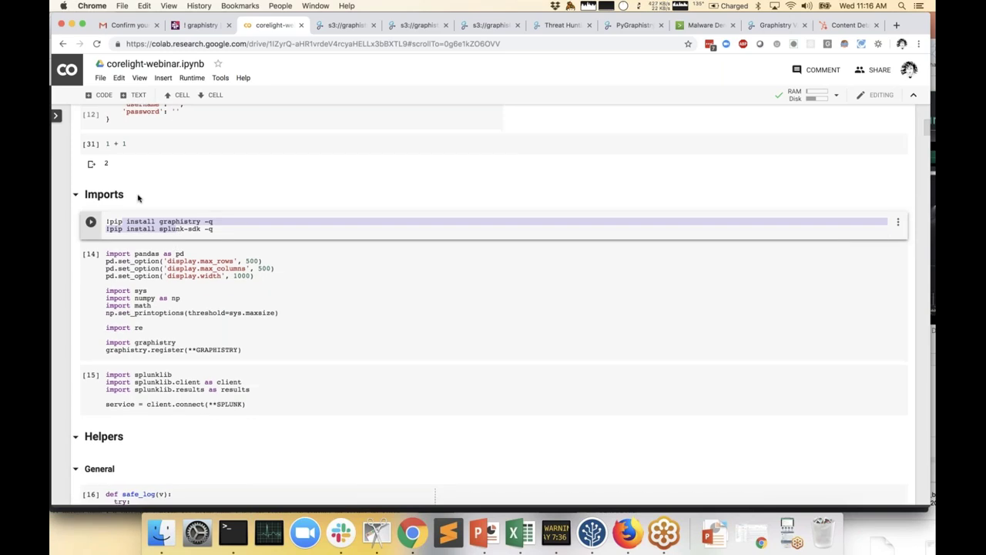
click(131, 143)
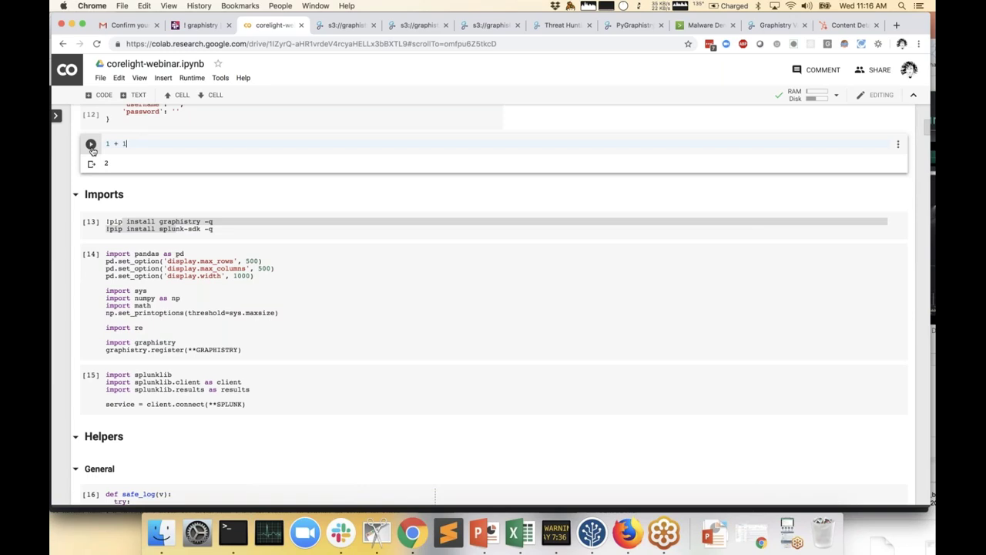
click(157, 281)
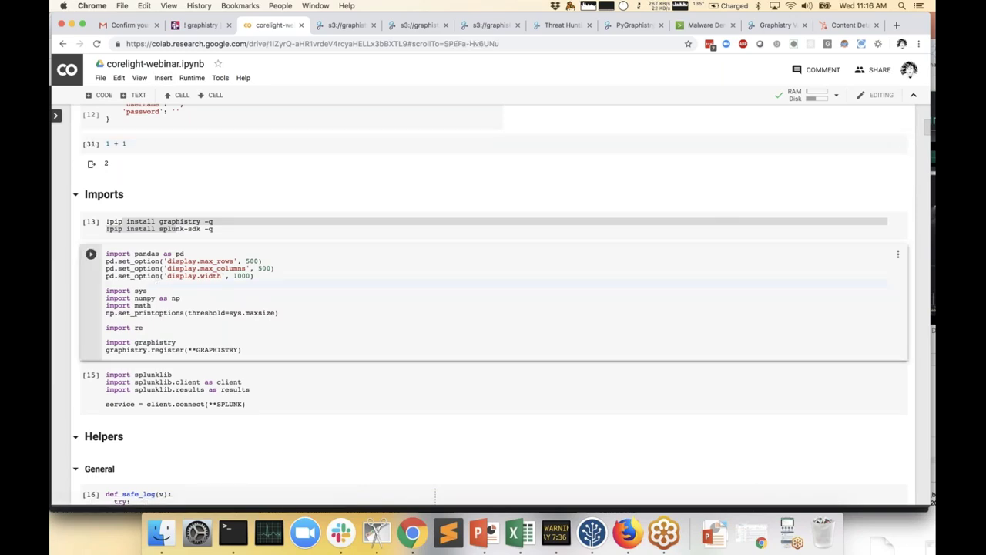
scroll(493, 308, down, 1)
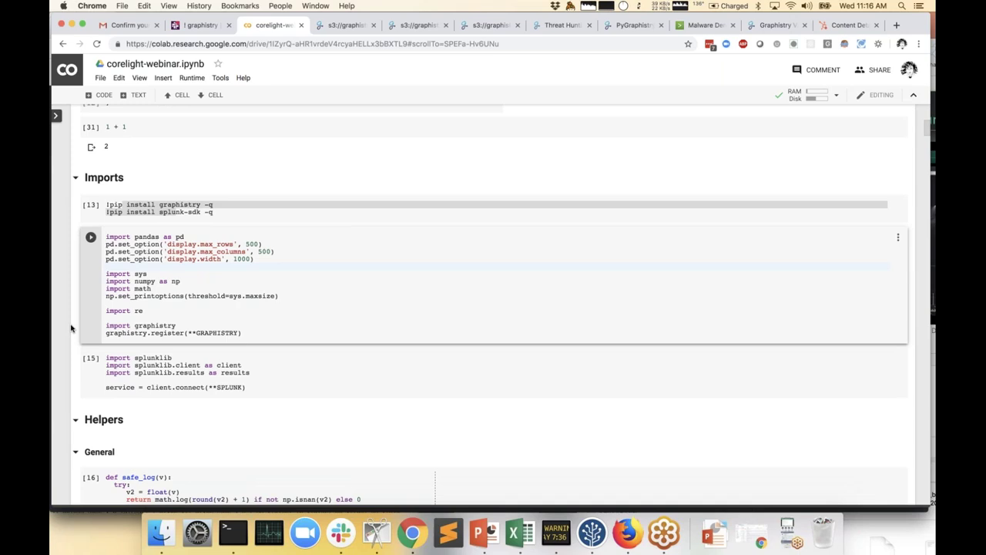
scroll(77, 324, down, 1)
click(127, 292)
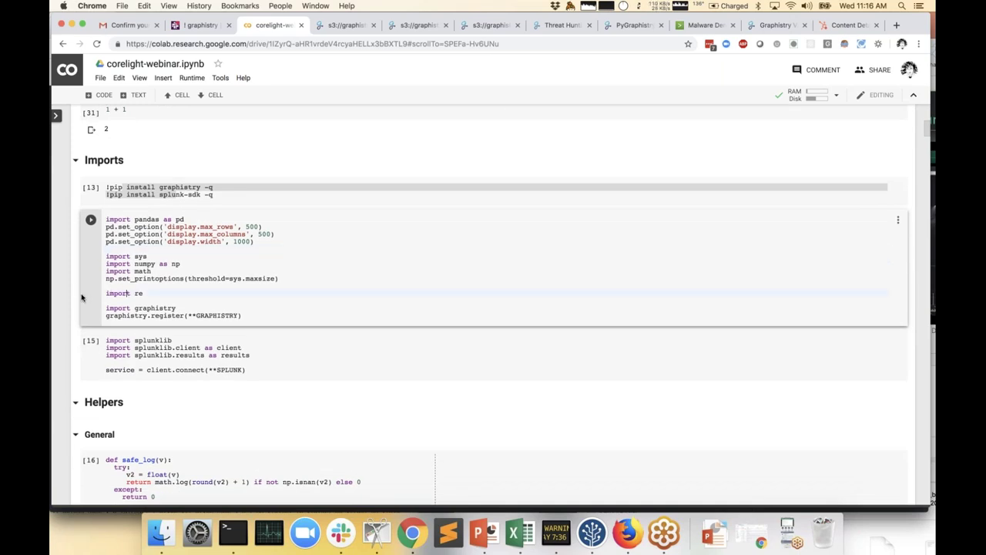
Step: Read through the Helpers section, covering the General, Splunk and Bro/Zeek helper code down to the Graphistry heading
scroll(82, 297, down, 3)
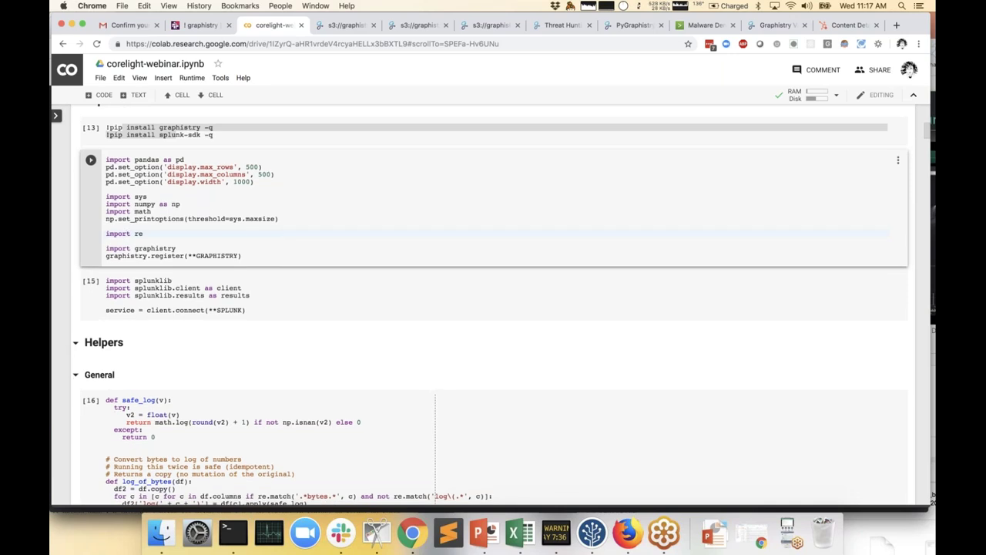
scroll(493, 308, down, 2)
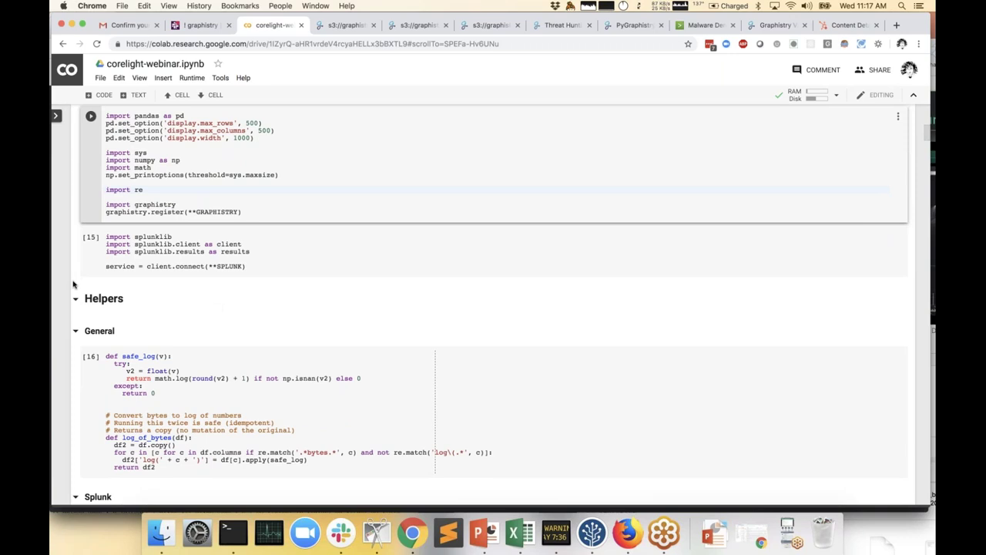
scroll(74, 284, down, 3)
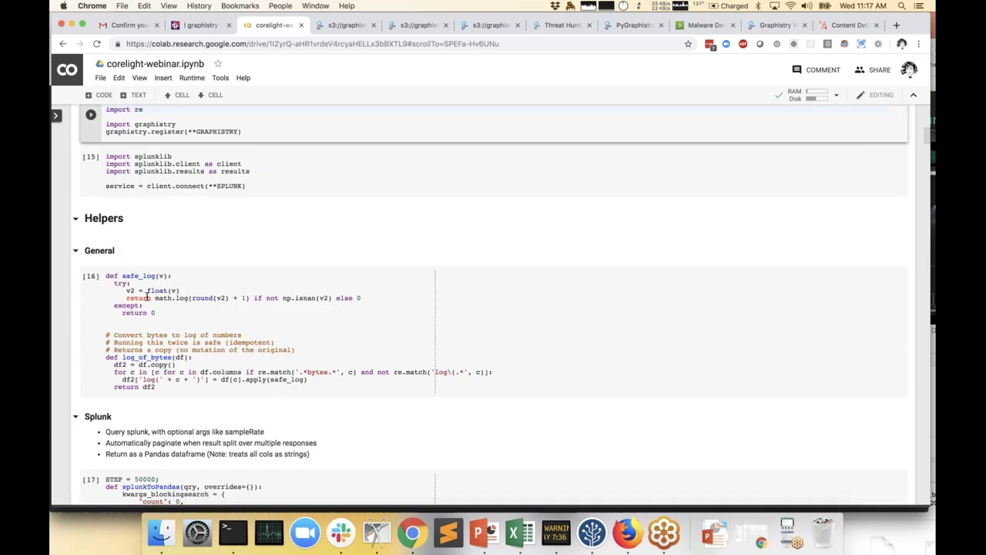
scroll(147, 297, up, 6)
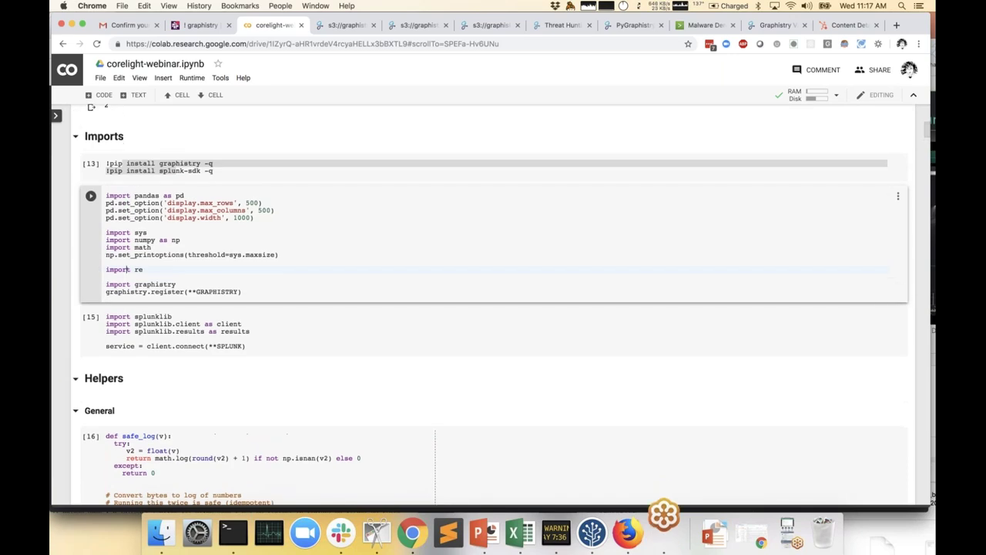
scroll(152, 246, down, 10)
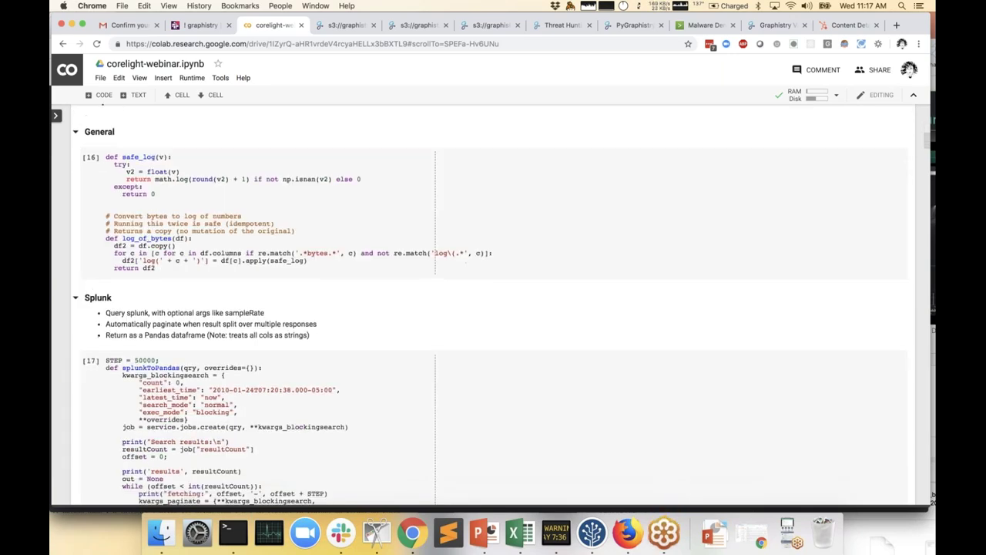
scroll(78, 307, down, 4)
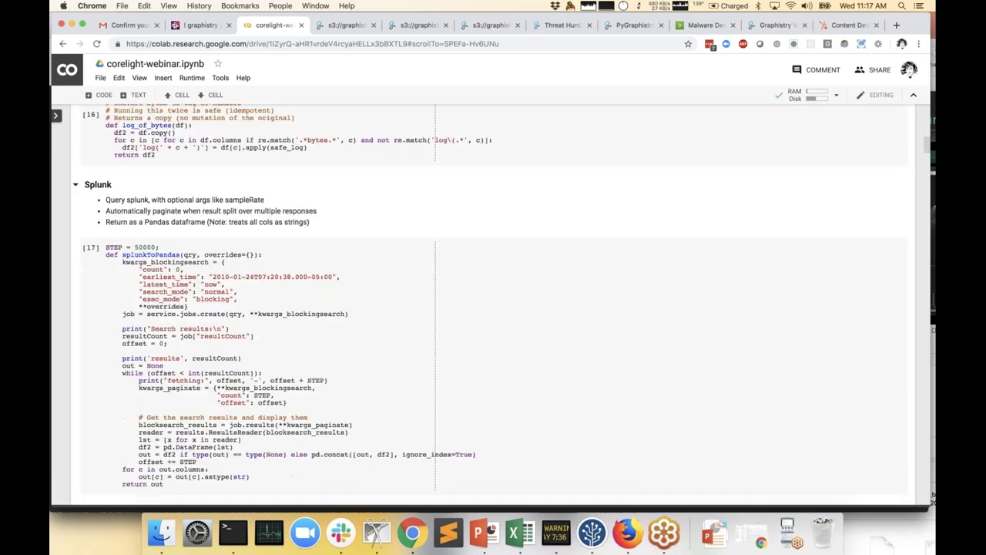
scroll(493, 308, down, 5)
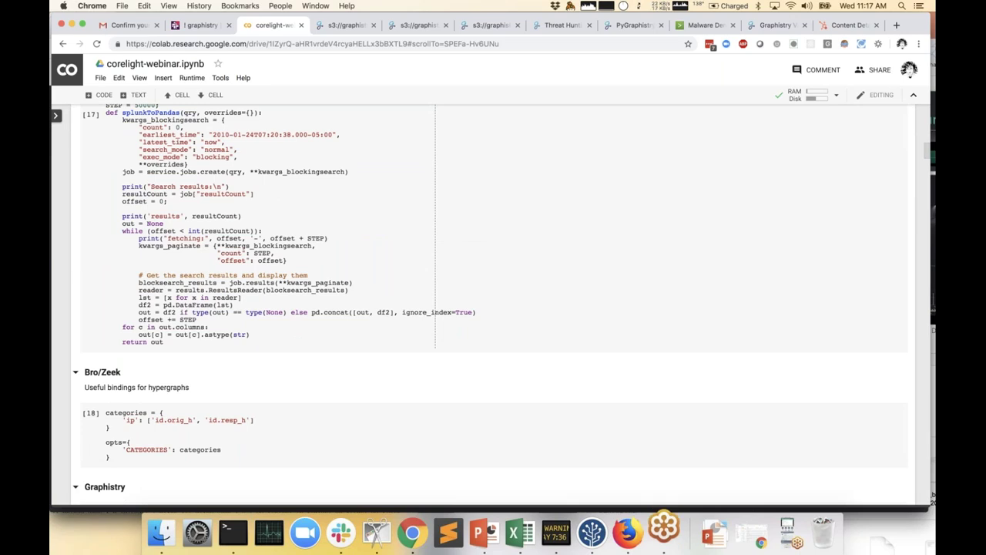
click(656, 539)
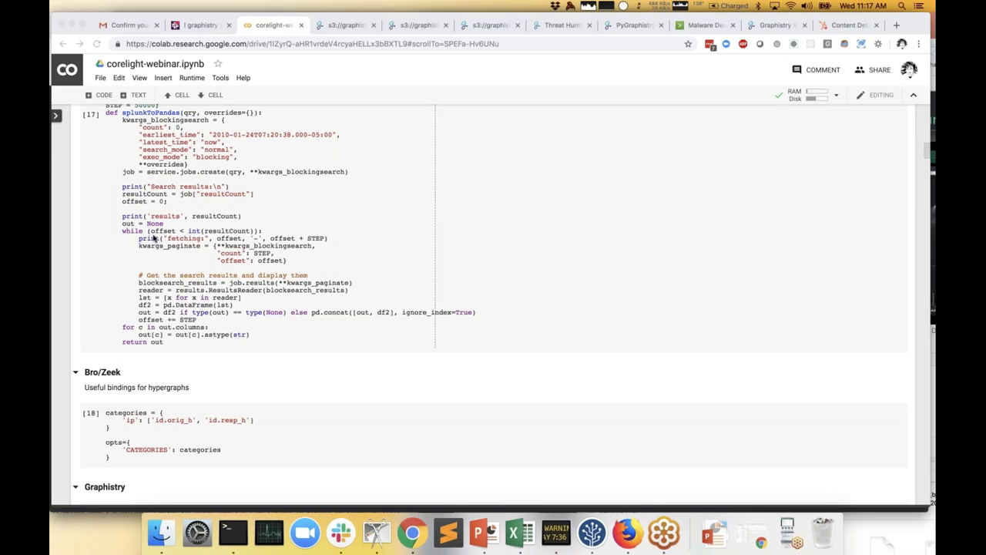
click(76, 258)
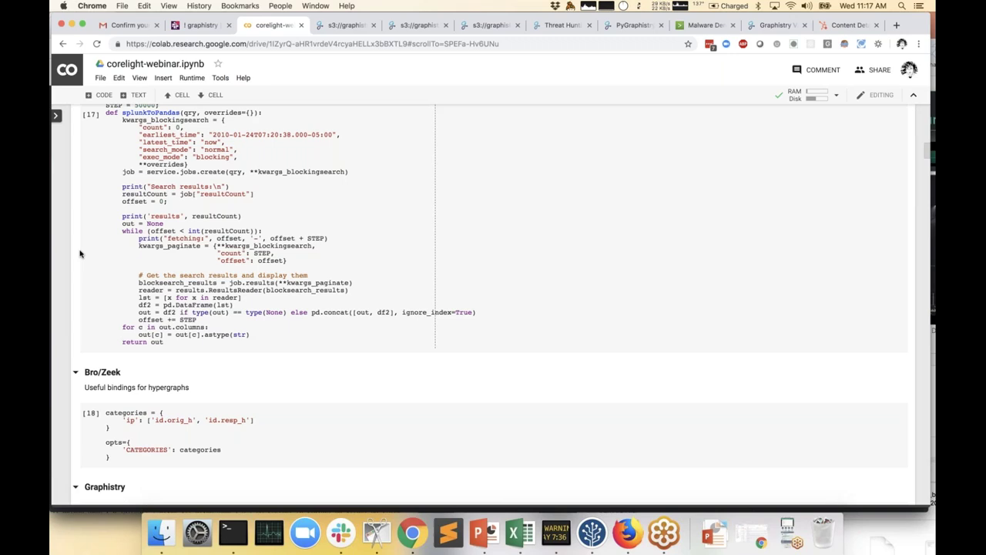
scroll(80, 253, up, 2)
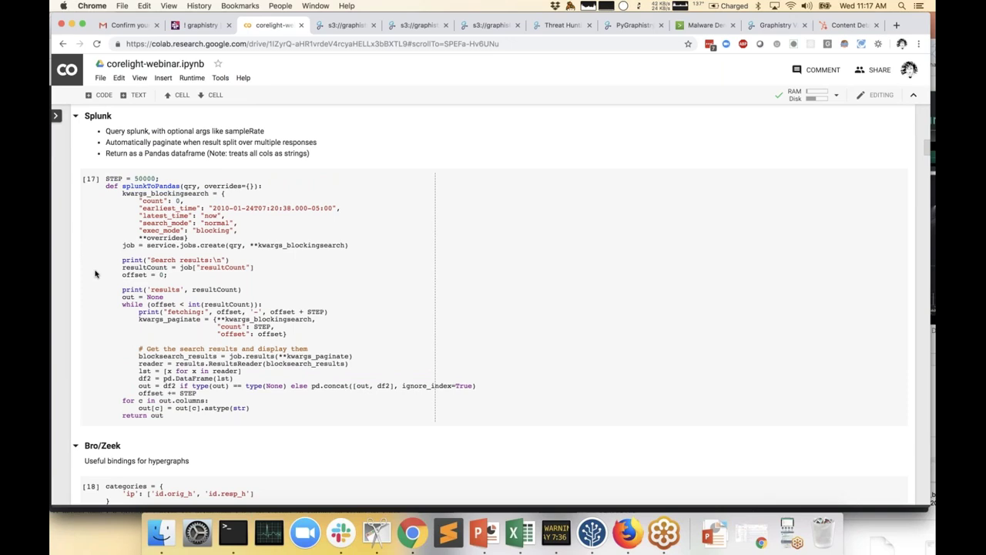
scroll(95, 273, down, 5)
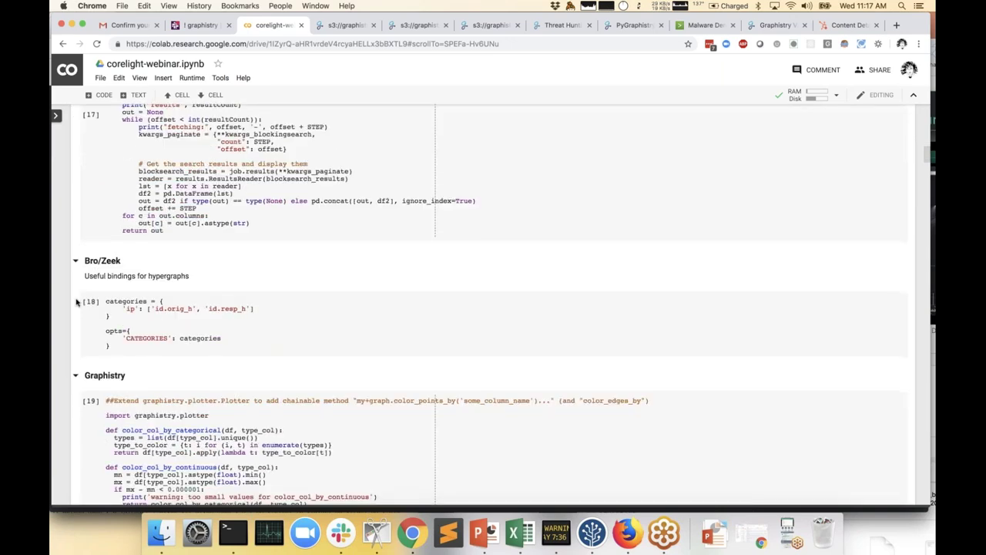
Step: Return to the configuration cell and examine the GRAPHISTRY key placeholder and the SPLUNK connection settings
key(Left)
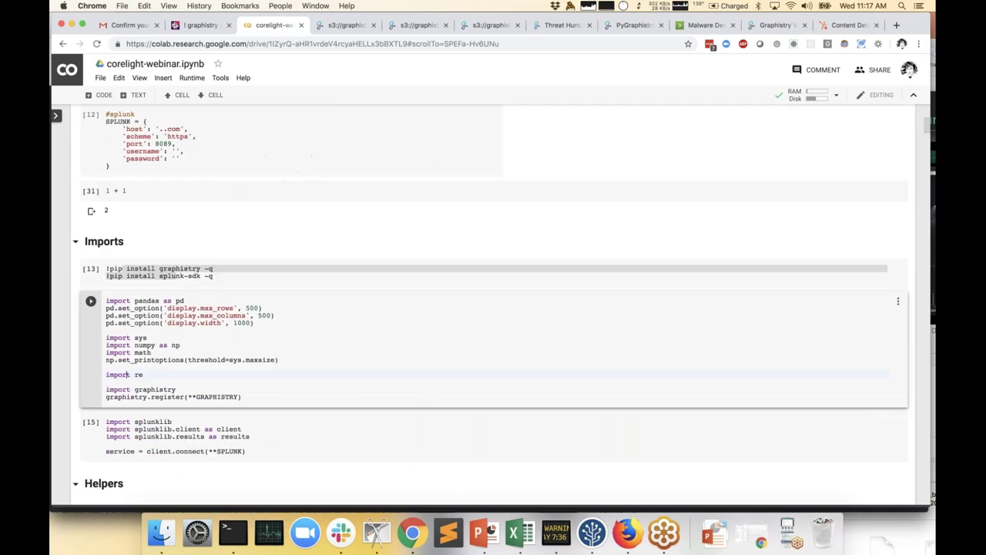
scroll(167, 163, up, 2)
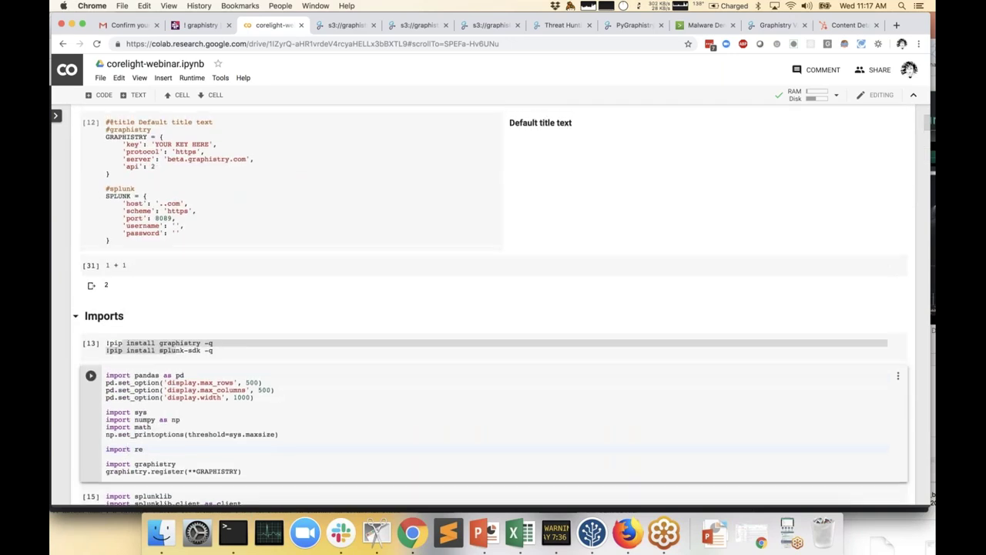
click(161, 143)
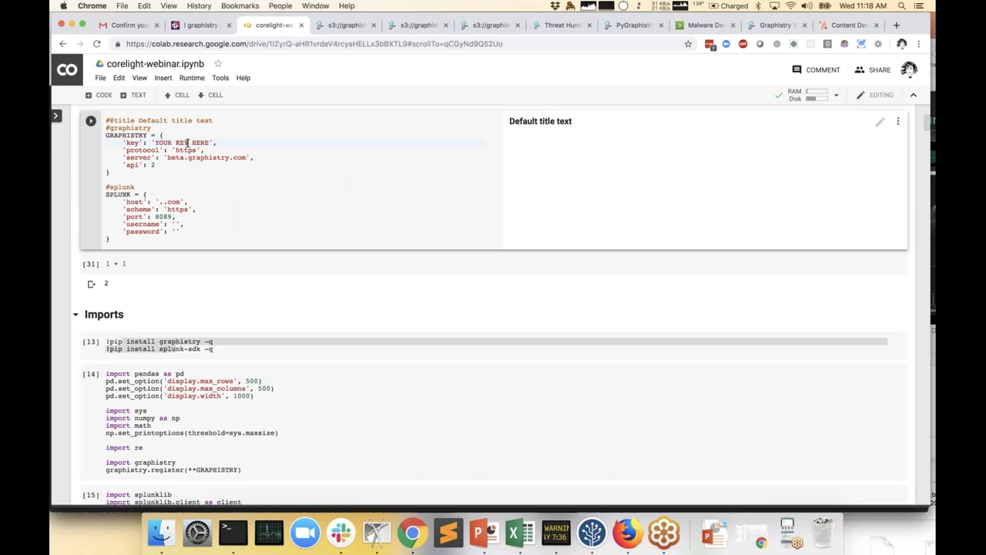
drag(159, 143, 205, 143)
click(170, 195)
Step: Skim past the helpers and notebook intro, and read the motivation, methodology and insights of the "Hunting through encrypted traffic" section
scroll(137, 228, down, 15)
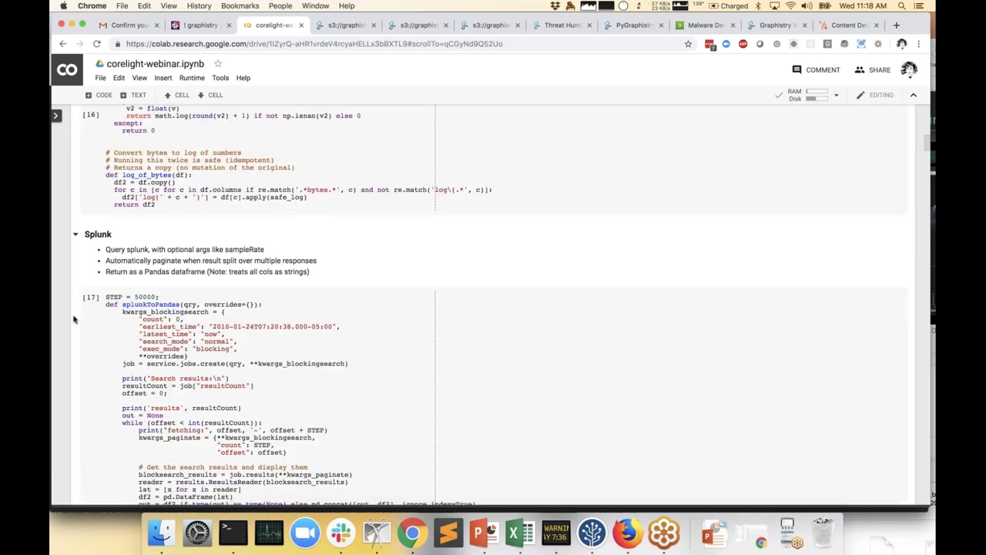
scroll(74, 318, down, 10)
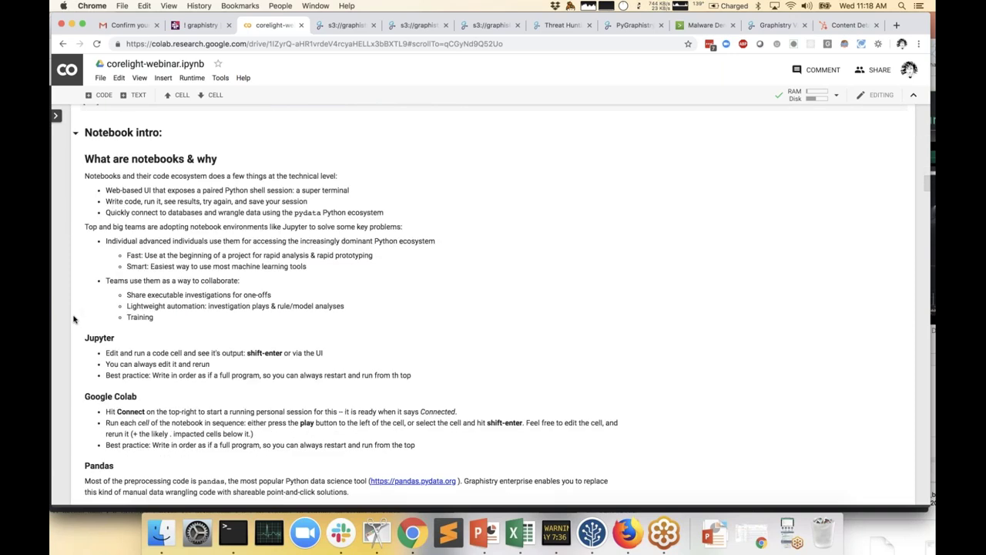
scroll(74, 318, down, 15)
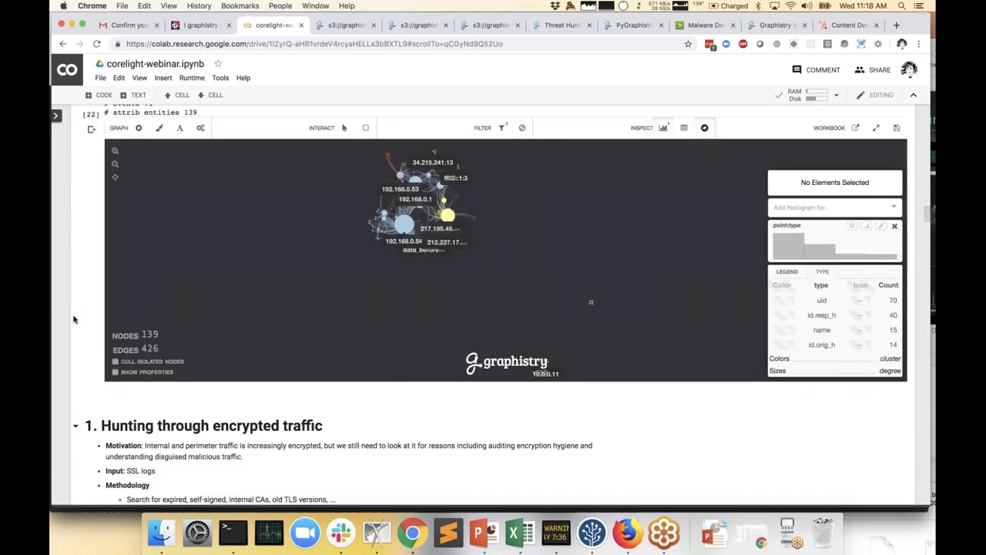
scroll(74, 319, down, 5)
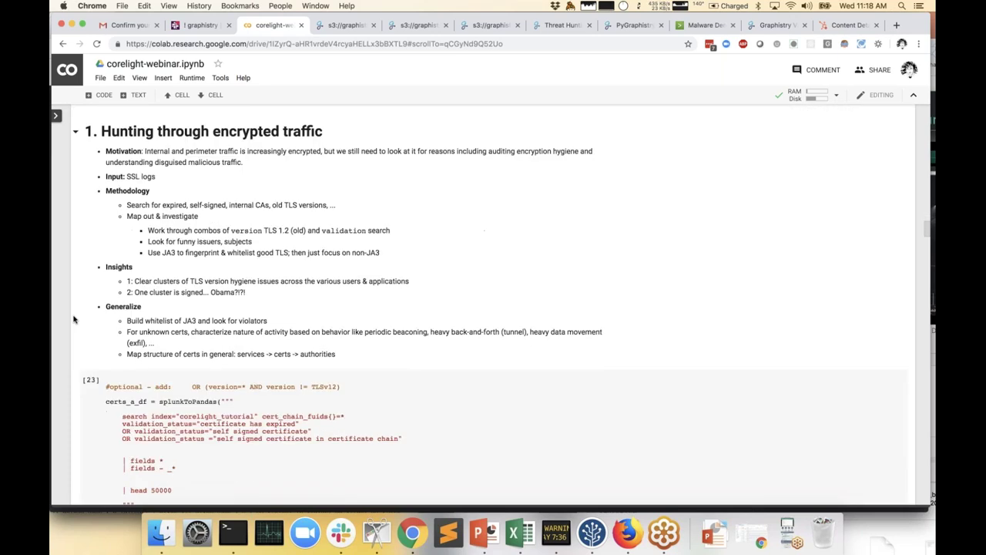
scroll(74, 318, down, 5)
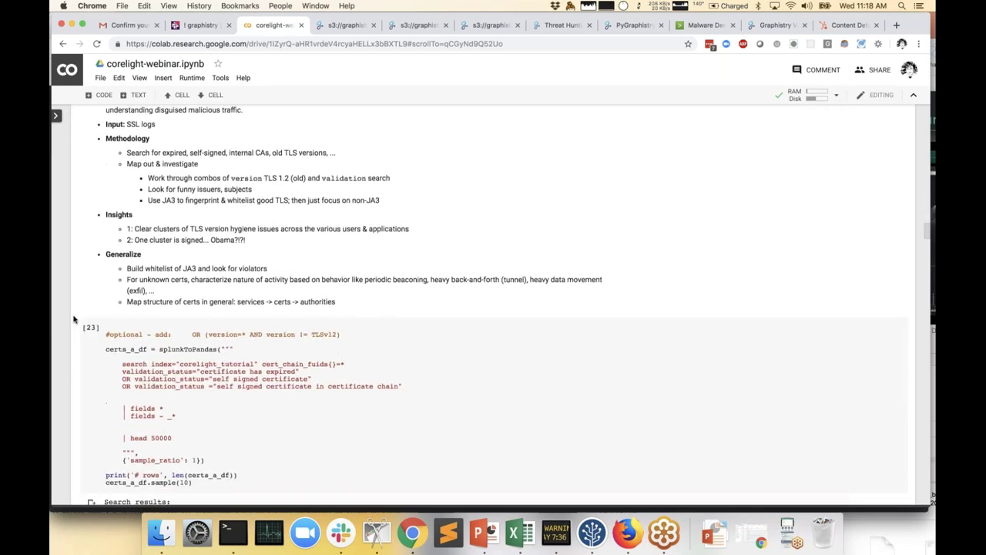
scroll(74, 319, down, 1)
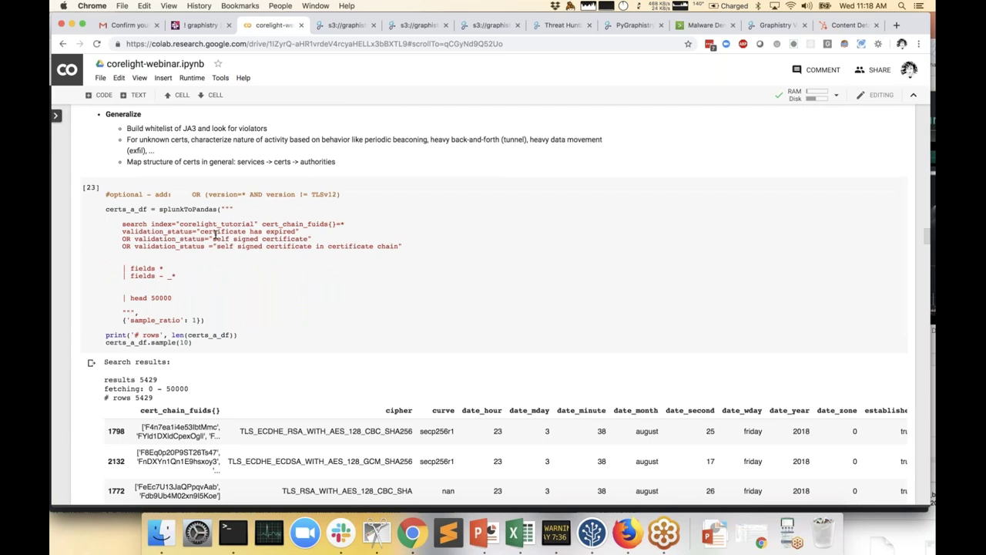
scroll(216, 234, up, 5)
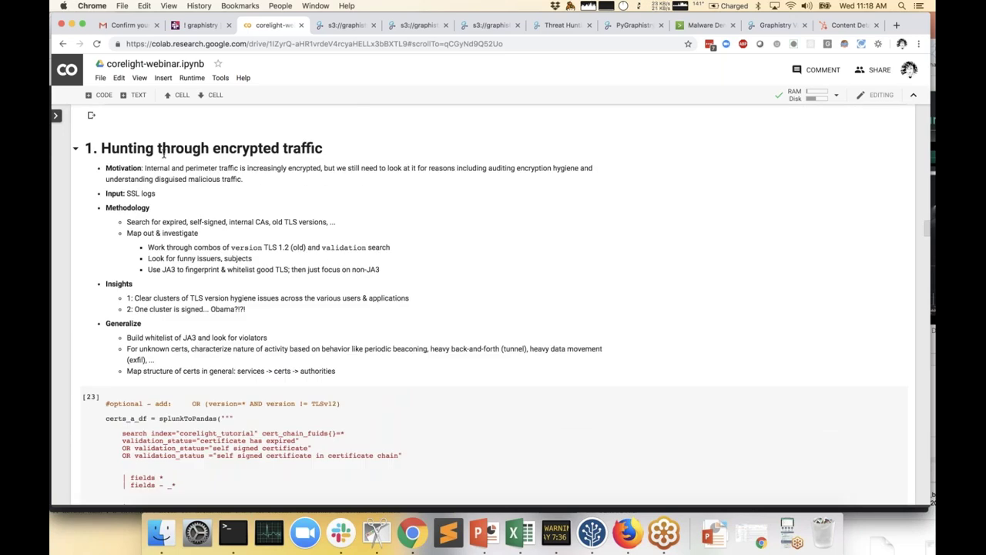
scroll(163, 153, down, 1)
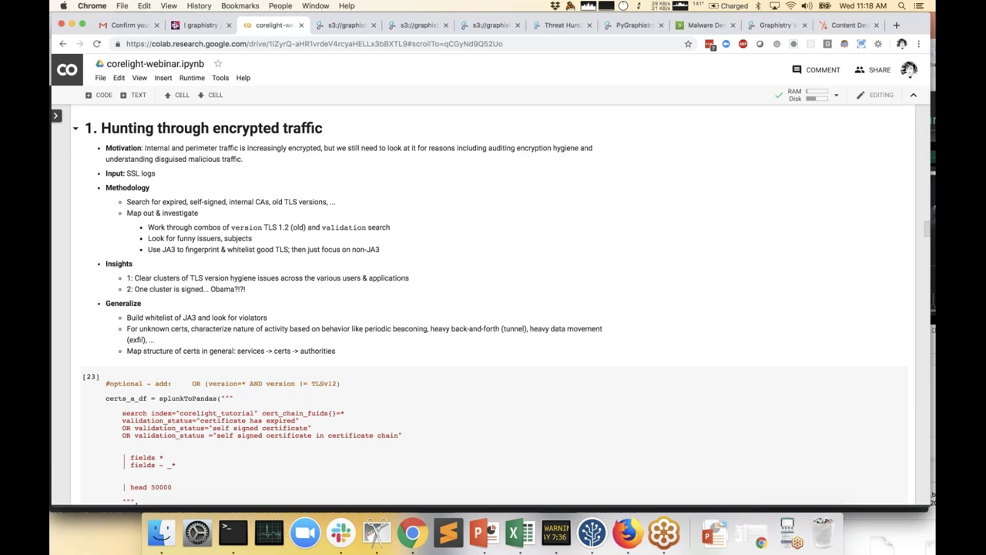
scroll(204, 264, down, 5)
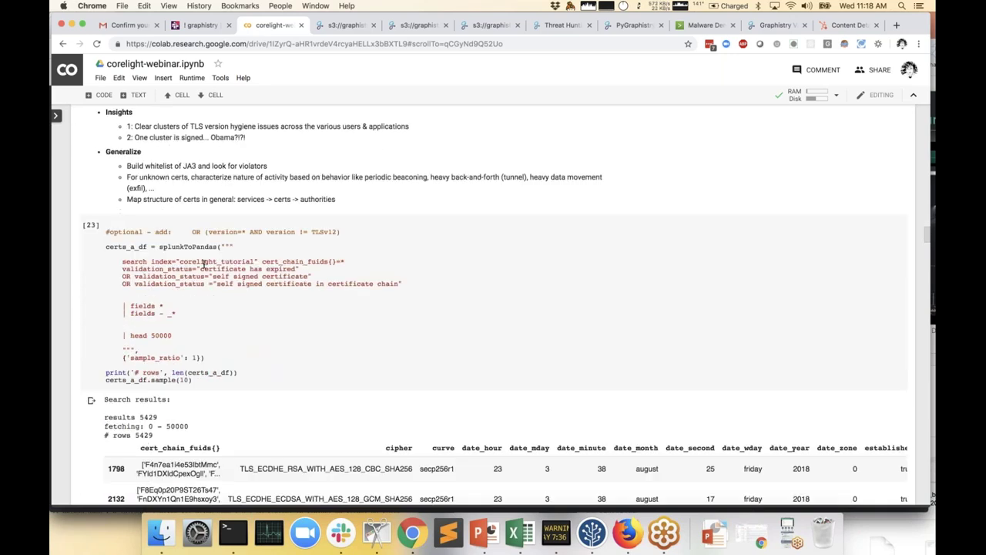
Step: Examine the certs_a_df cell, highlighting the Splunk search query and the splunkToPandas function that runs it
scroll(204, 263, down, 1)
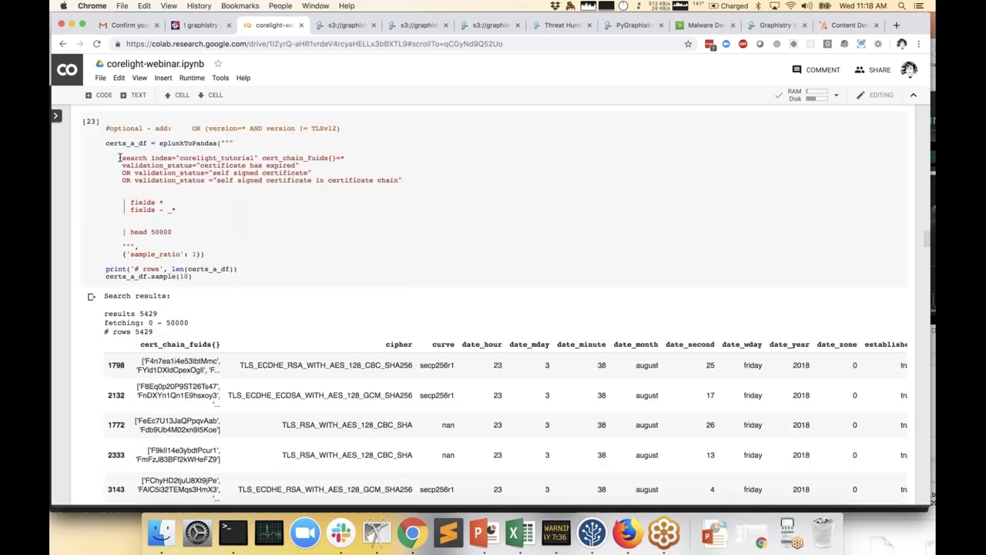
drag(119, 157, 193, 242)
click(194, 187)
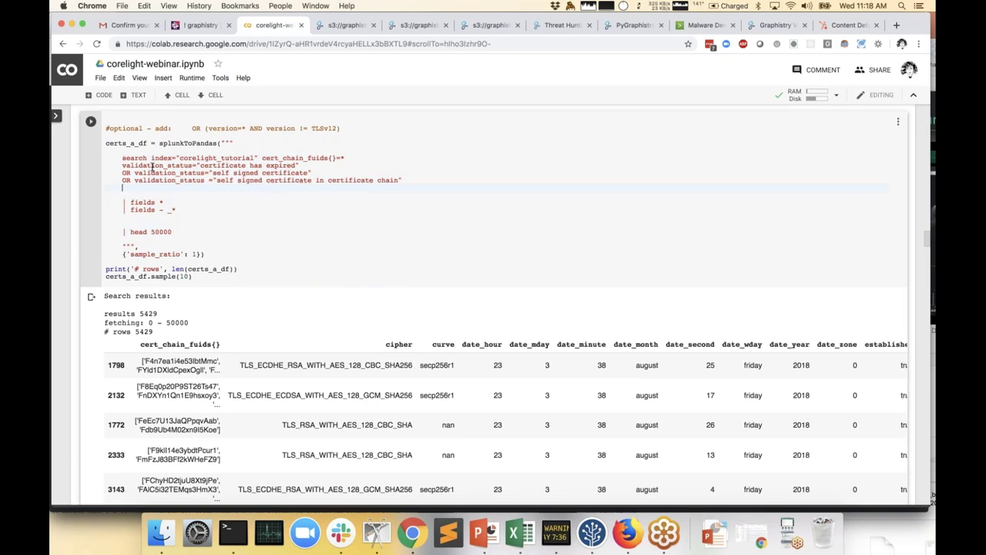
drag(120, 153, 187, 235)
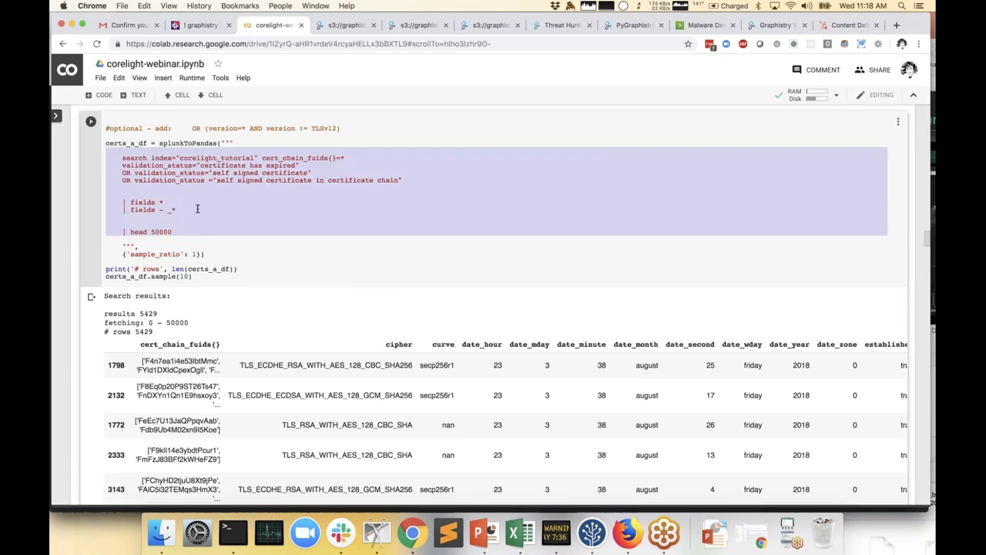
click(196, 208)
scroll(153, 159, down, 2)
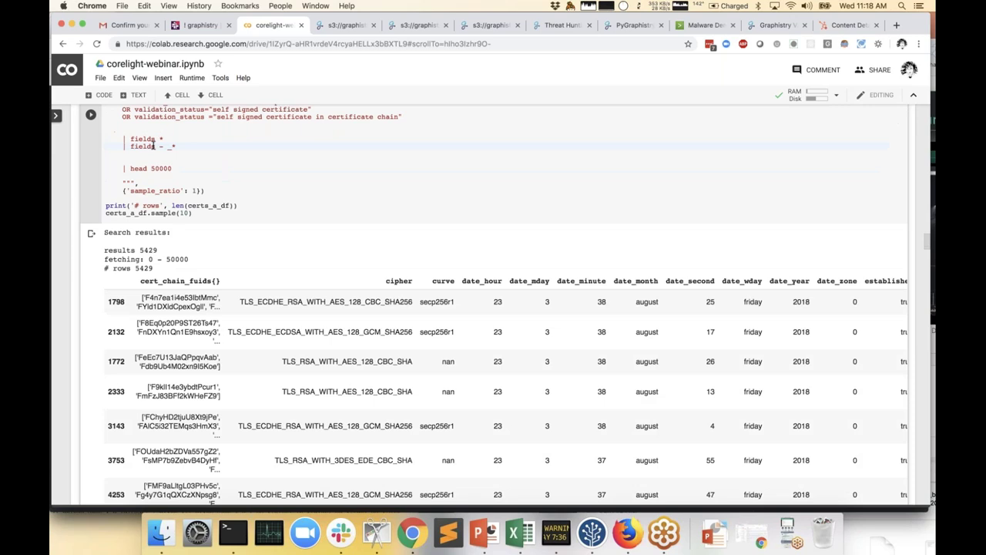
scroll(153, 146, up, 2)
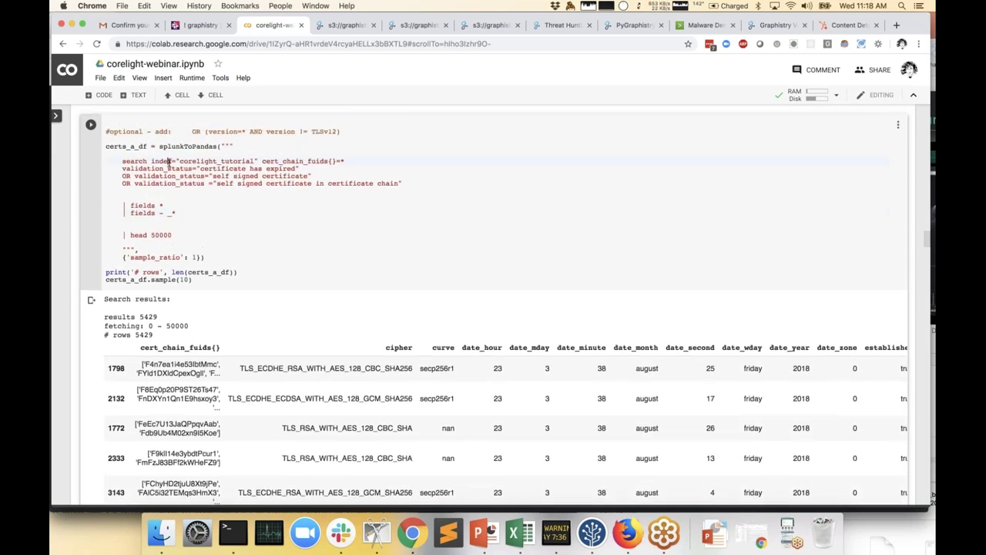
drag(144, 162, 157, 242)
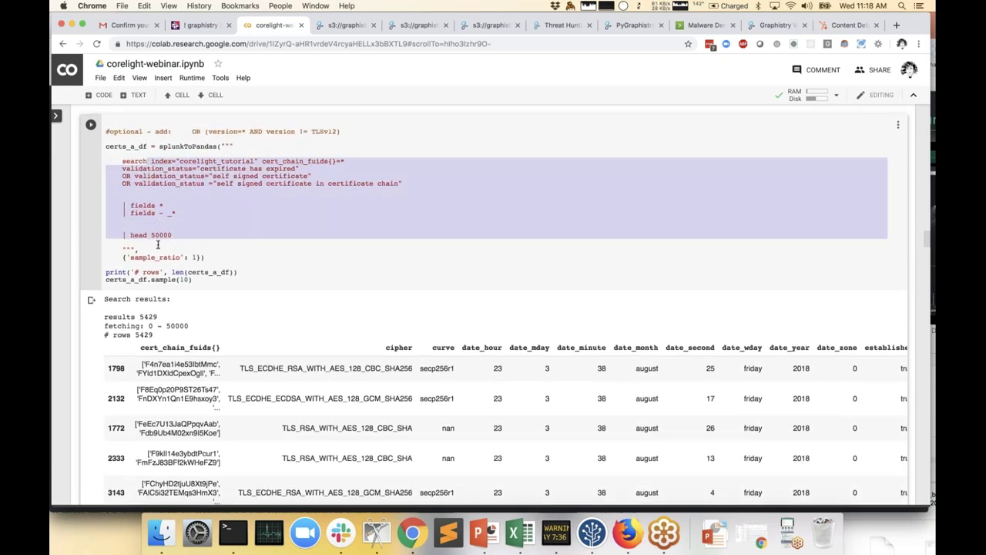
double_click(181, 146)
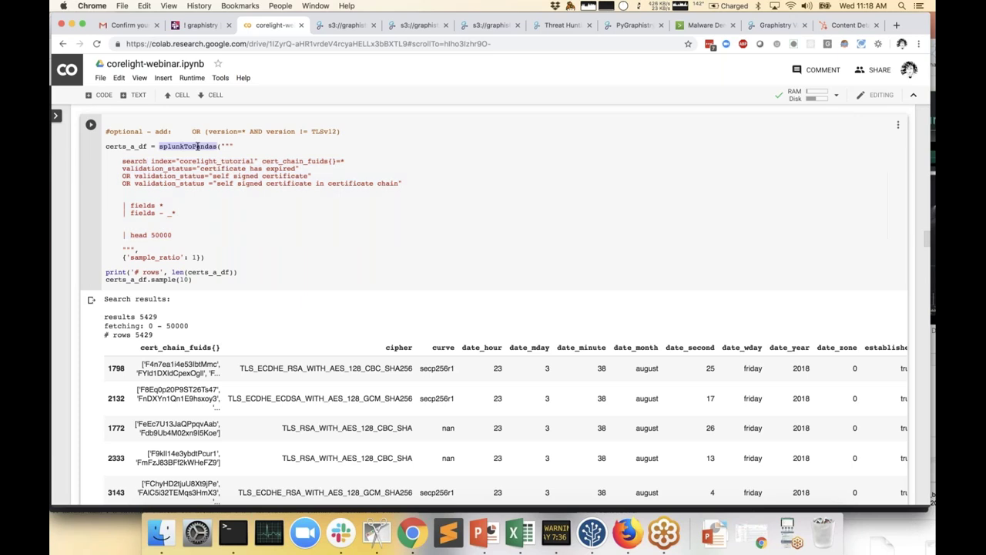
Step: Compare the certs_a_df query with its output table of sampled certificate records
scroll(192, 224, down, 5)
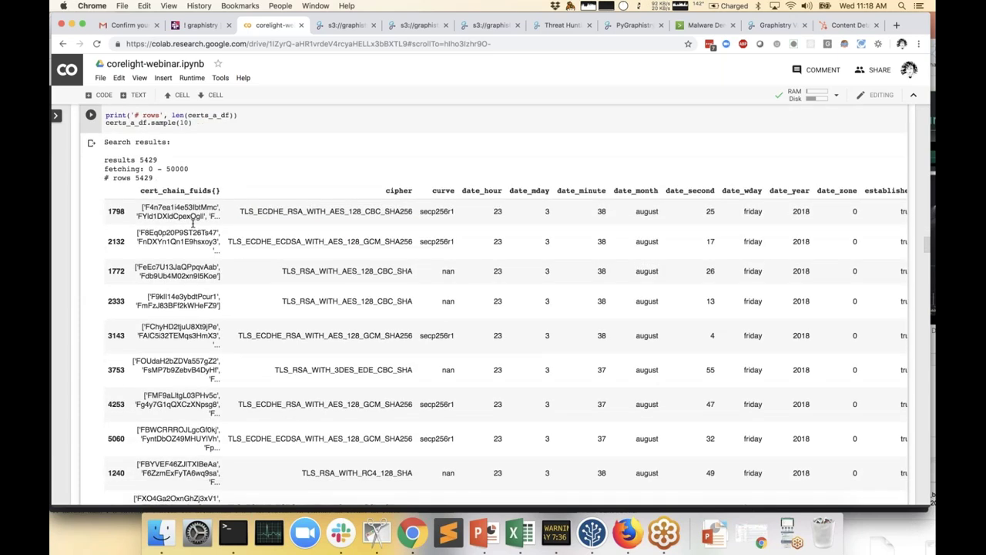
scroll(198, 154, up, 5)
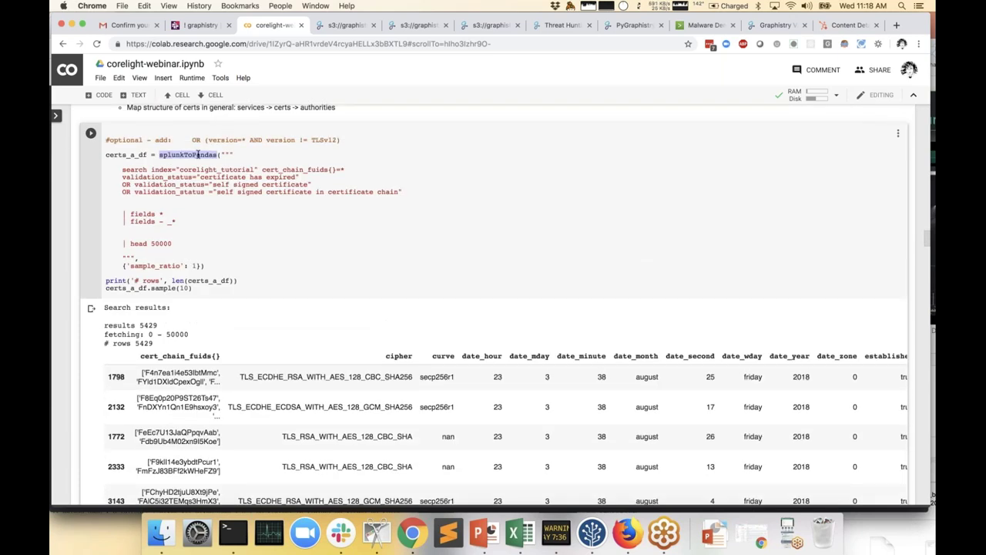
scroll(232, 231, down, 3)
scroll(239, 247, down, 4)
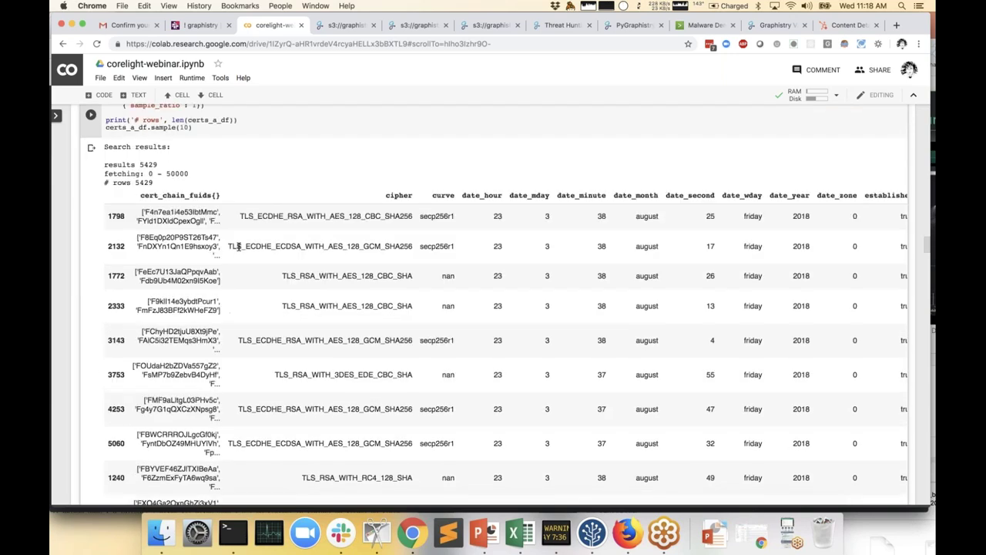
scroll(239, 247, up, 2)
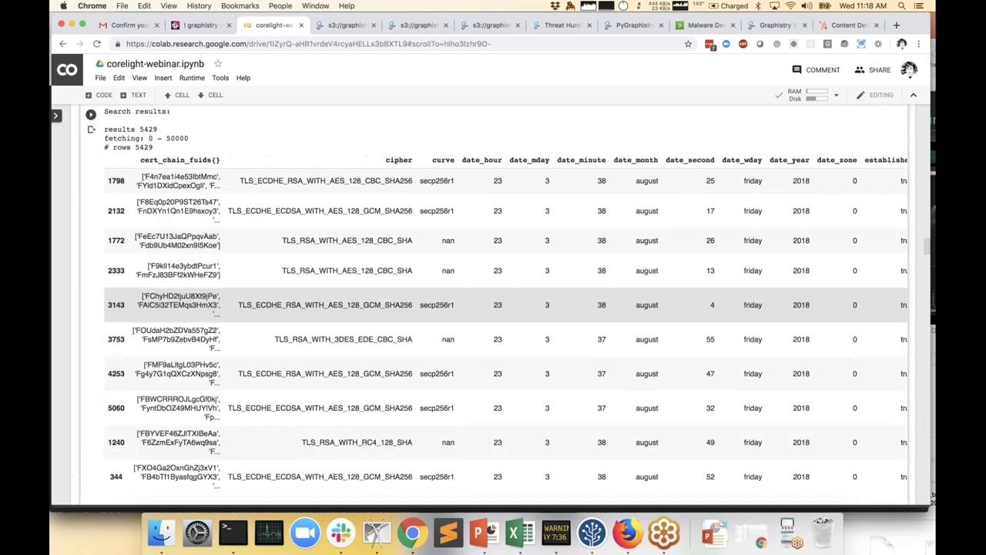
scroll(466, 318, up, 1)
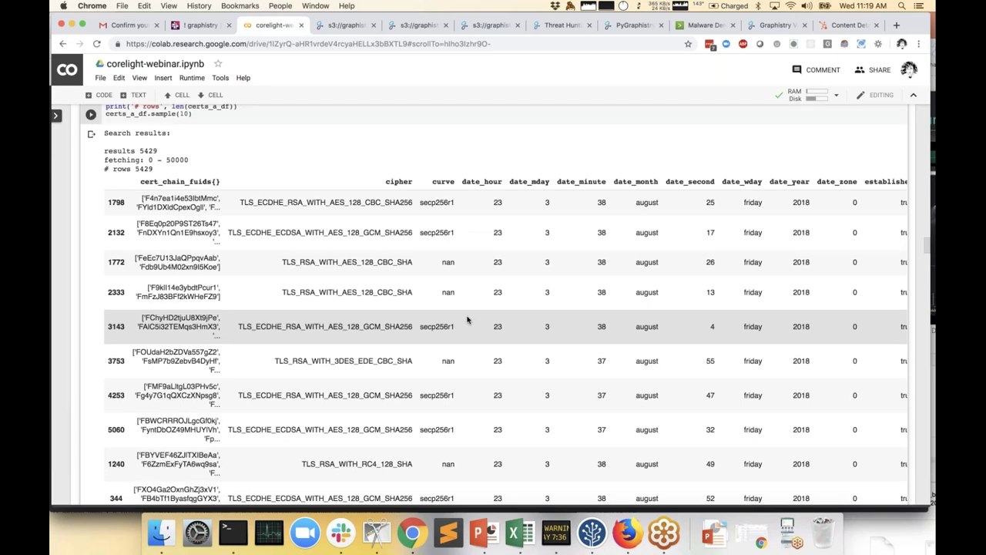
scroll(476, 319, down, 1)
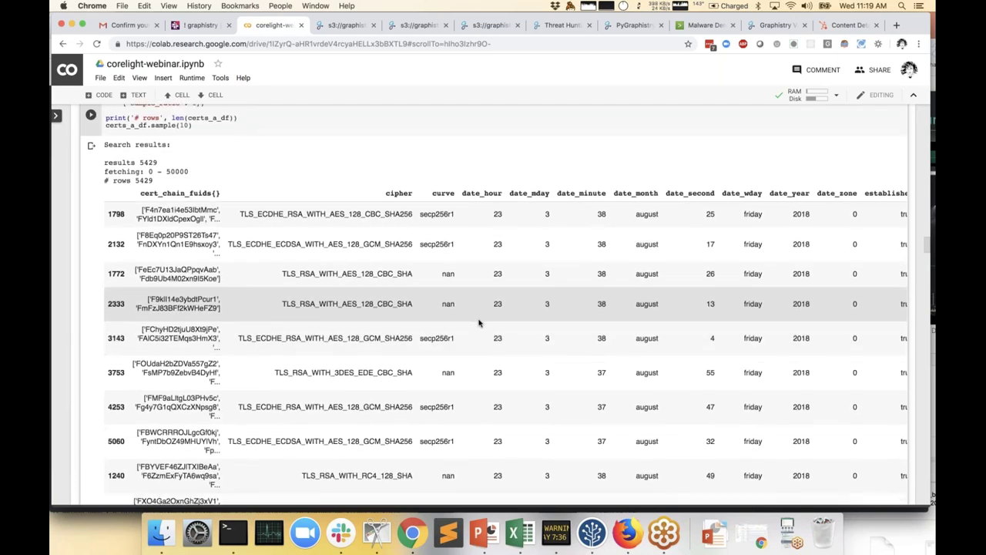
Step: Highlight the three validation_status conditions in the certs_a_df query and inspect its head 50000 limit
scroll(478, 323, up, 5)
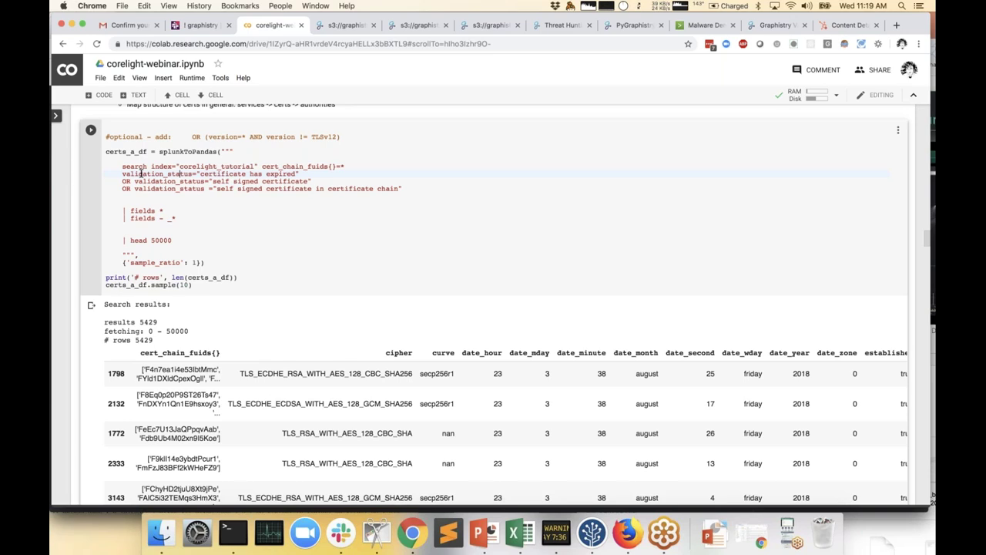
scroll(133, 174, down, 1)
click(120, 159)
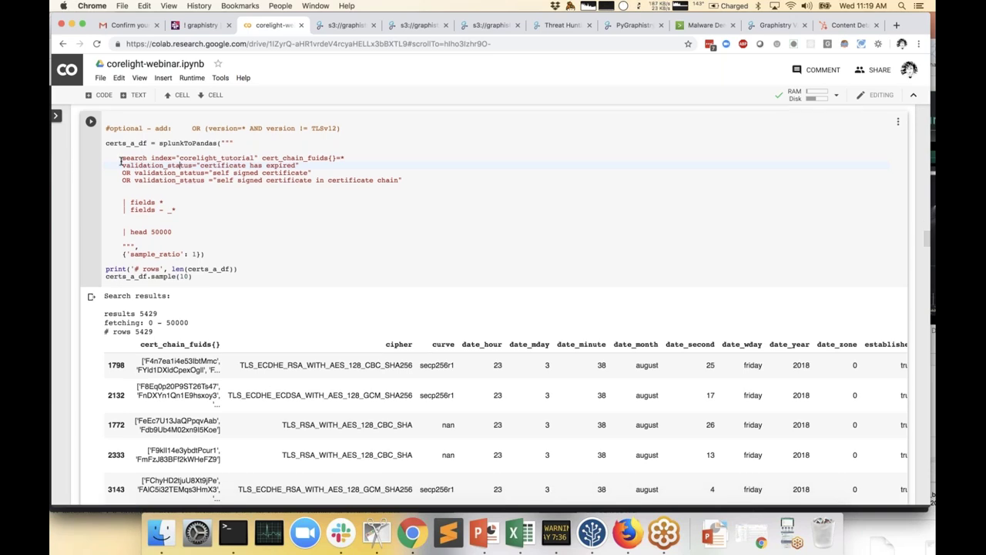
drag(121, 165, 263, 175)
drag(416, 178, 418, 180)
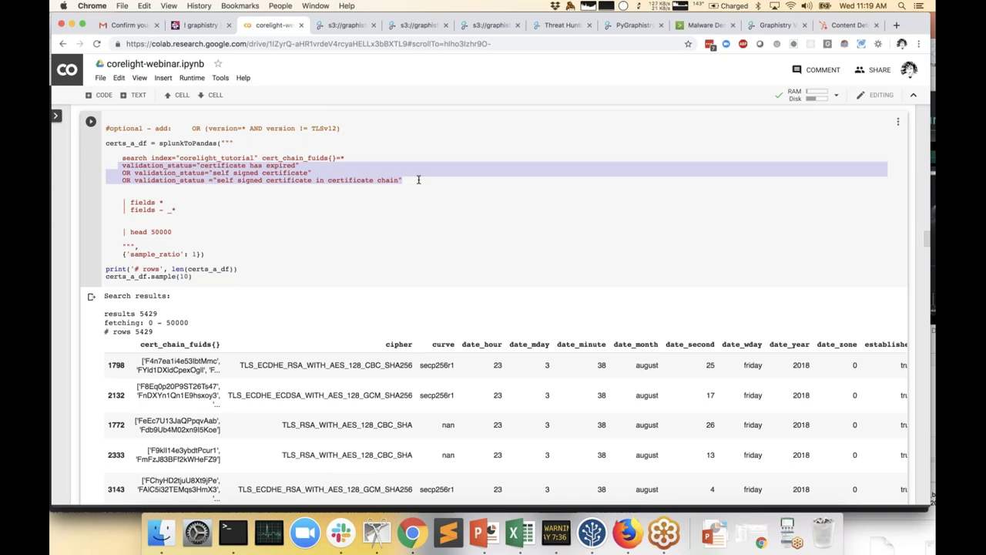
click(291, 171)
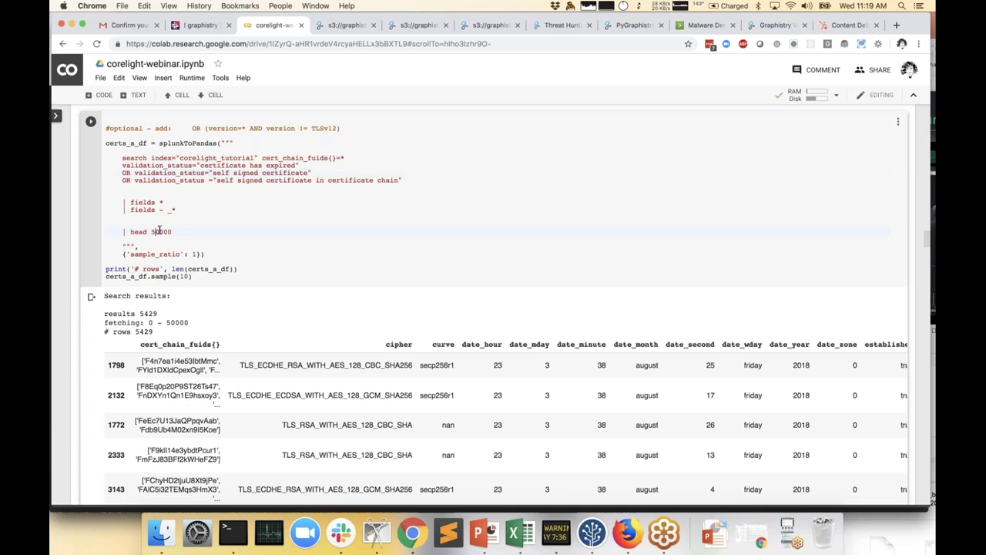
Step: Highlight the result count in the certs_a_df output and look through the sample table's rows and further columns
scroll(162, 239, down, 2)
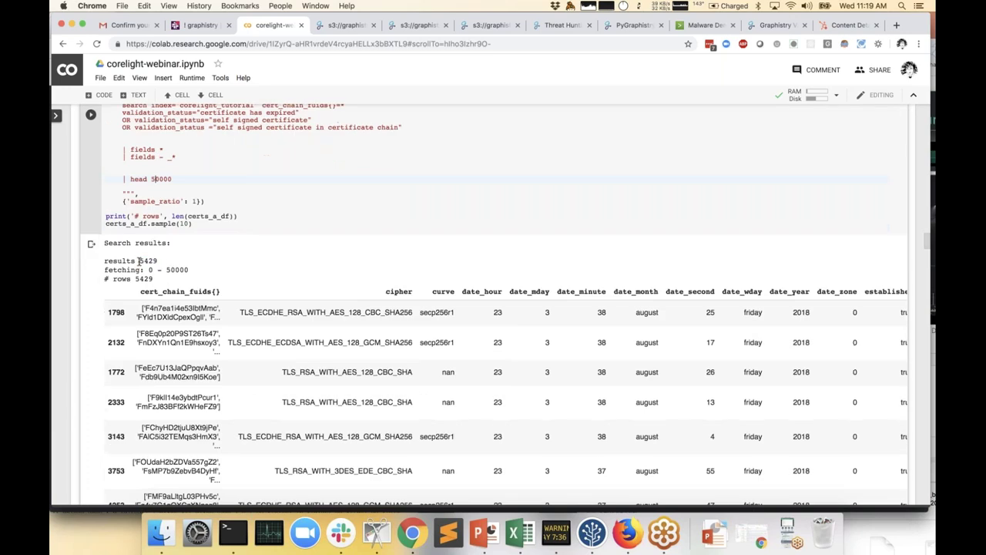
double_click(148, 261)
scroll(170, 264, down, 3)
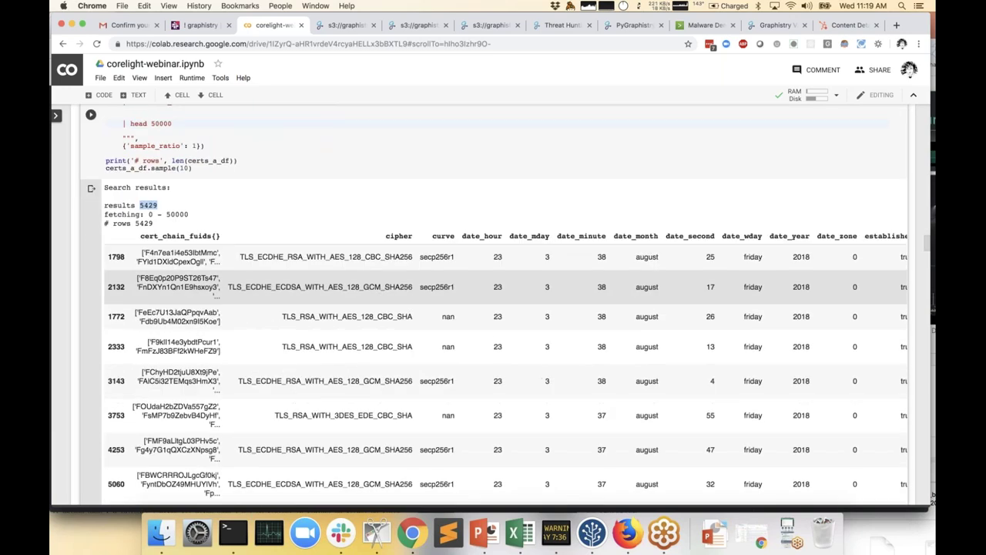
scroll(408, 287, down, 1)
scroll(408, 287, right, 8)
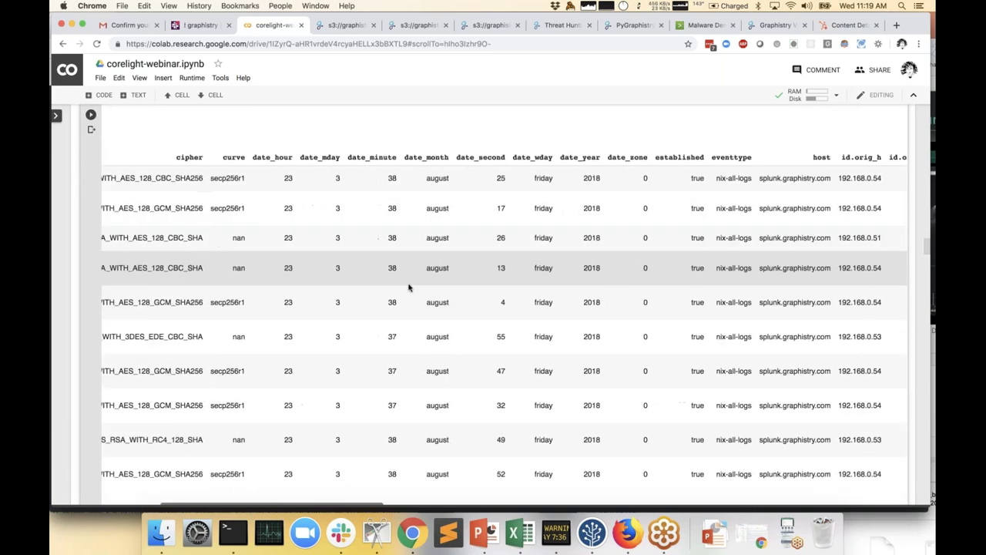
scroll(408, 286, left, 8)
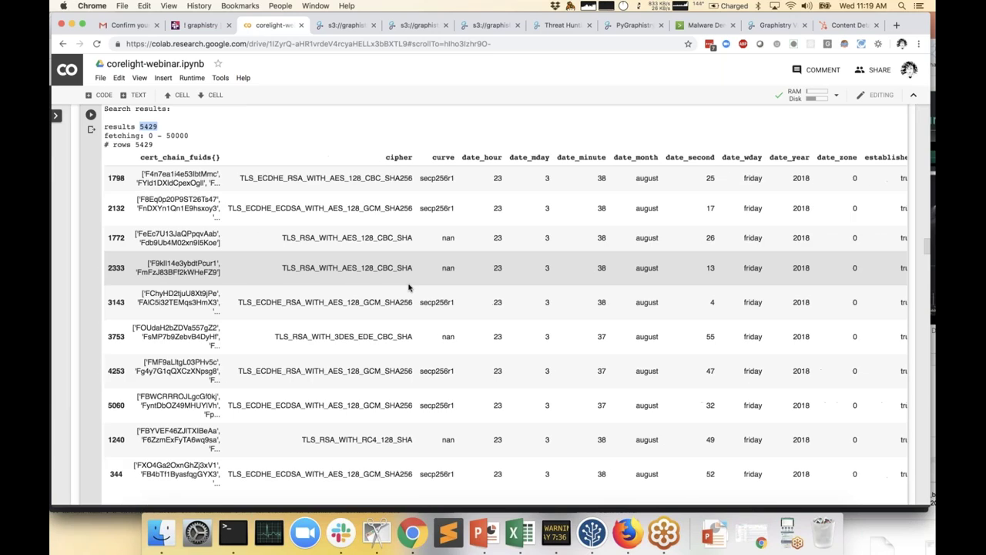
scroll(84, 286, down, 5)
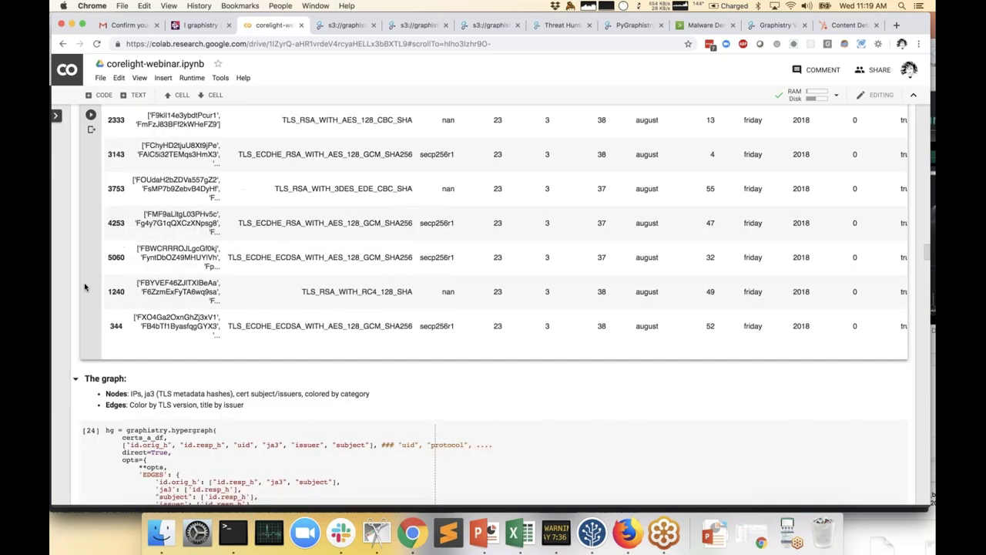
scroll(248, 207, up, 6)
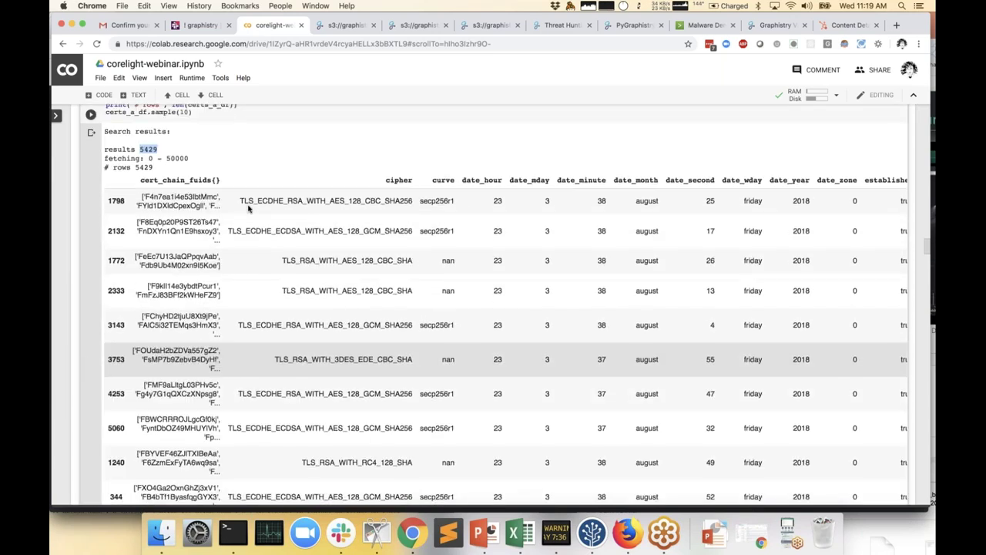
Step: Review the rest of the certs_a_df sample table and The graph section below it, with its hypergraph cell and plotted output
scroll(352, 290, down, 3)
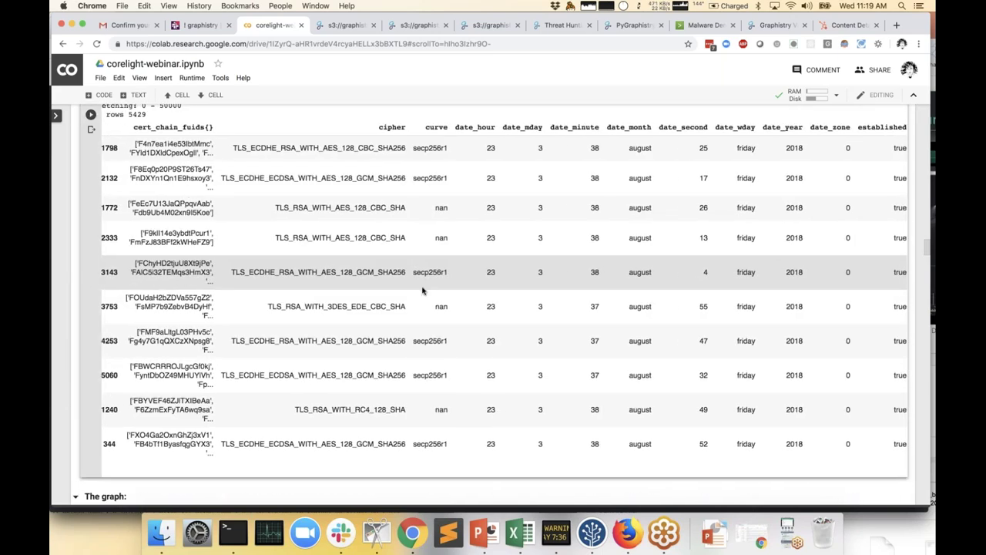
scroll(422, 291, down, 5)
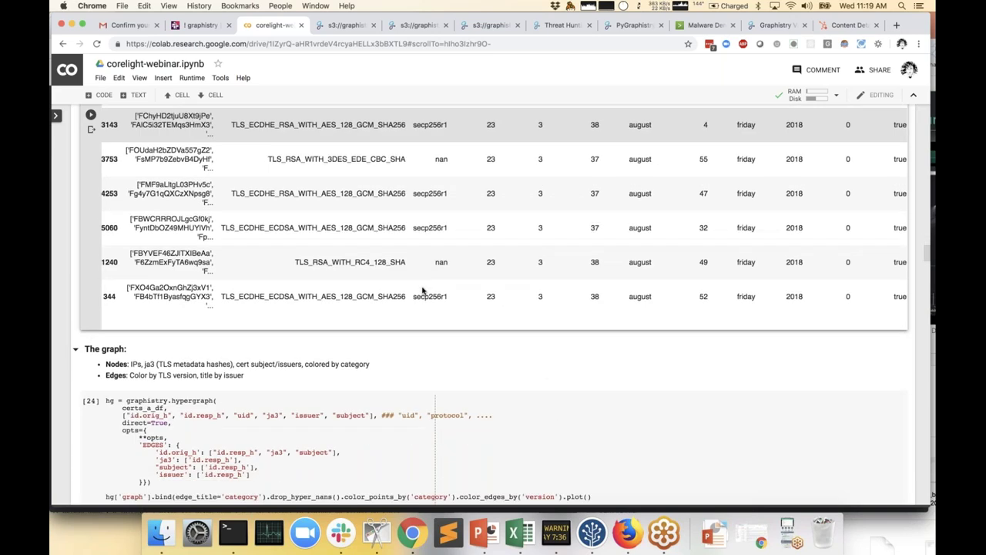
scroll(422, 290, up, 7)
scroll(472, 291, down, 7)
scroll(472, 290, down, 8)
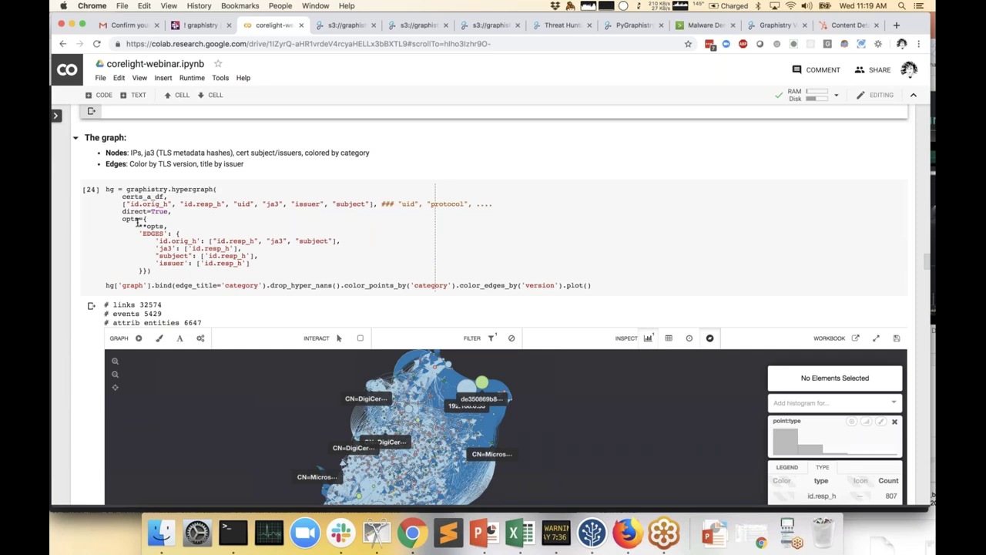
scroll(81, 268, down, 3)
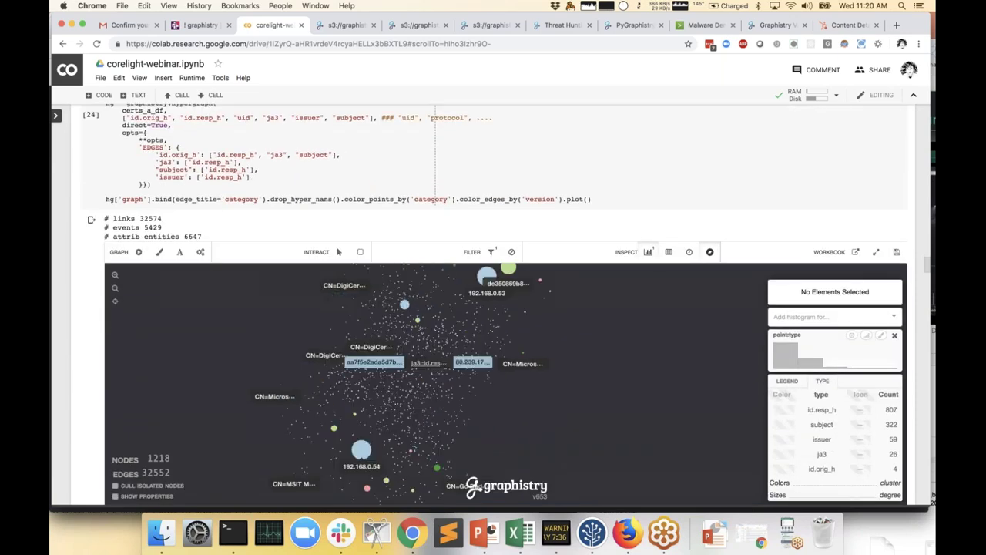
scroll(238, 150, up, 3)
scroll(238, 150, up, 1)
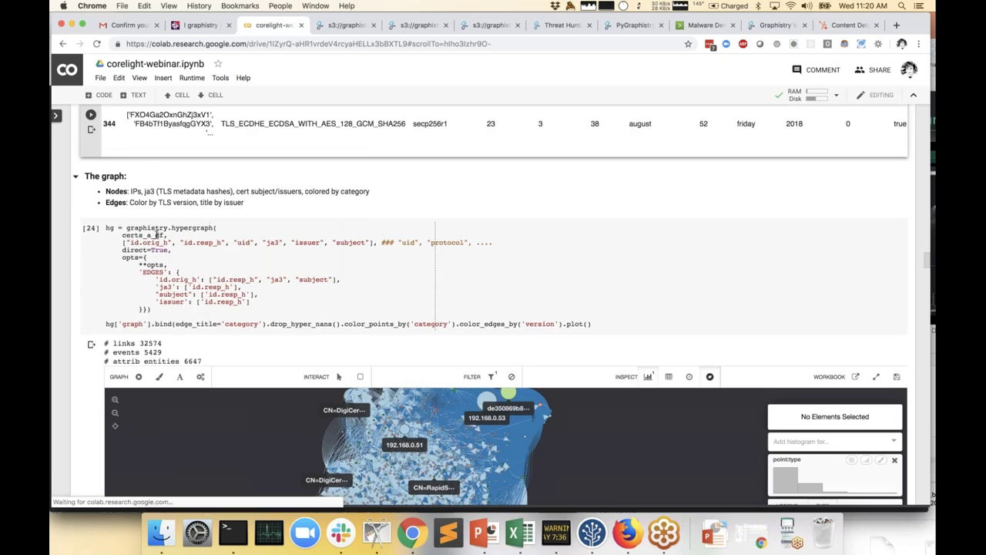
Step: Highlight the certs_a_df input and the id.orig_h and id.resp_h columns in the graphistry.hypergraph call
click(131, 235)
double_click(152, 235)
drag(127, 243, 208, 244)
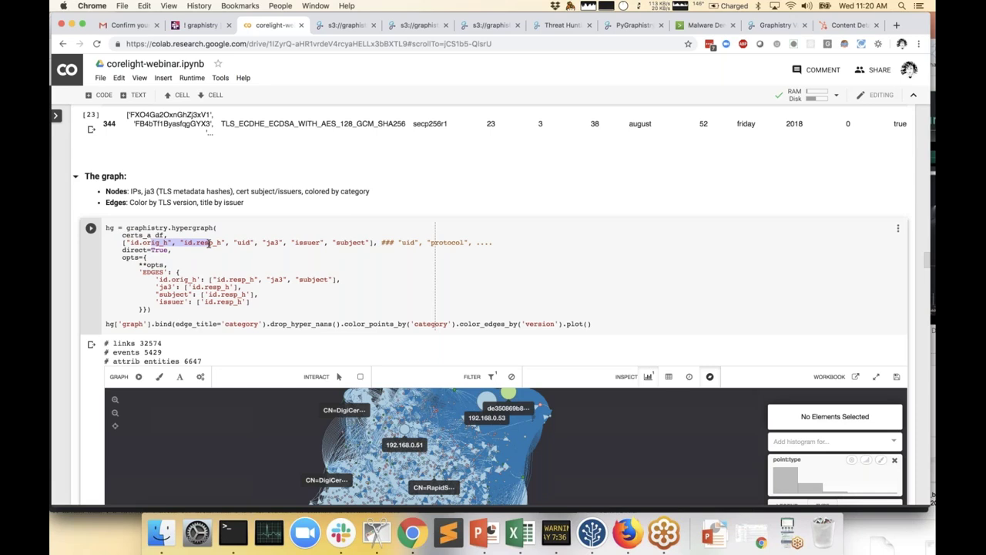
click(300, 238)
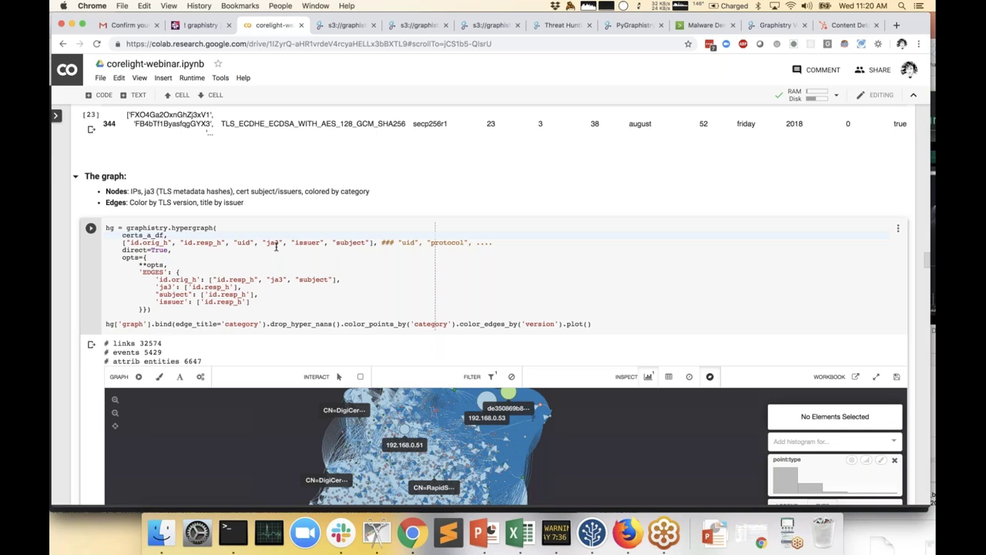
Step: Examine the EDGES option of the hypergraph cell, relating its id.orig_h, ja3, subject and issuer links to the node column list
scroll(275, 246, down, 1)
drag(176, 264, 190, 294)
click(186, 233)
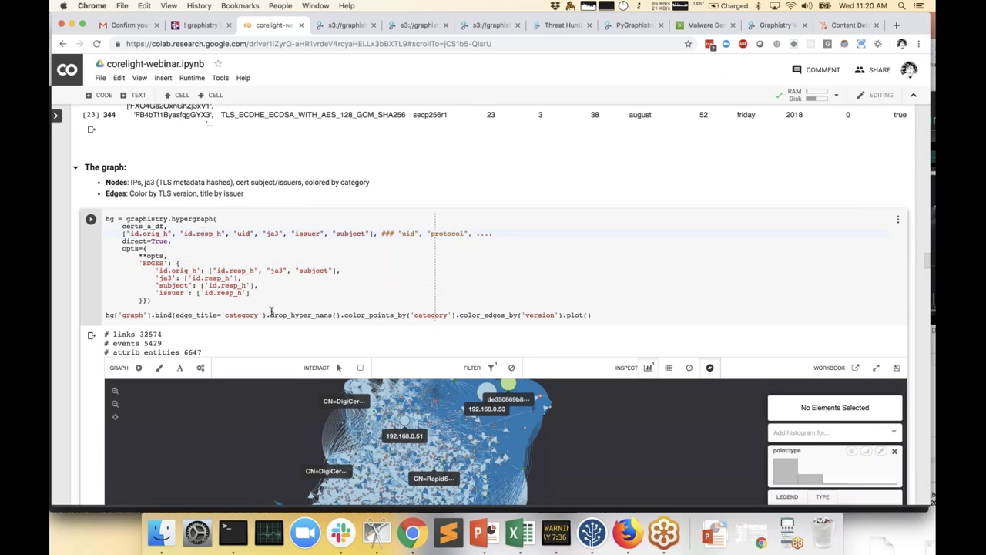
scroll(300, 306, down, 1)
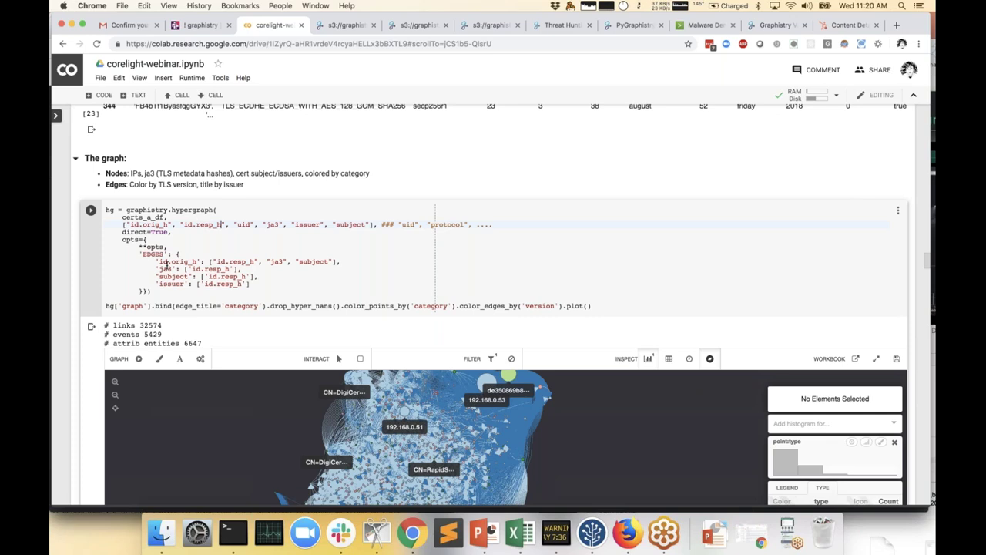
scroll(234, 208, up, 5)
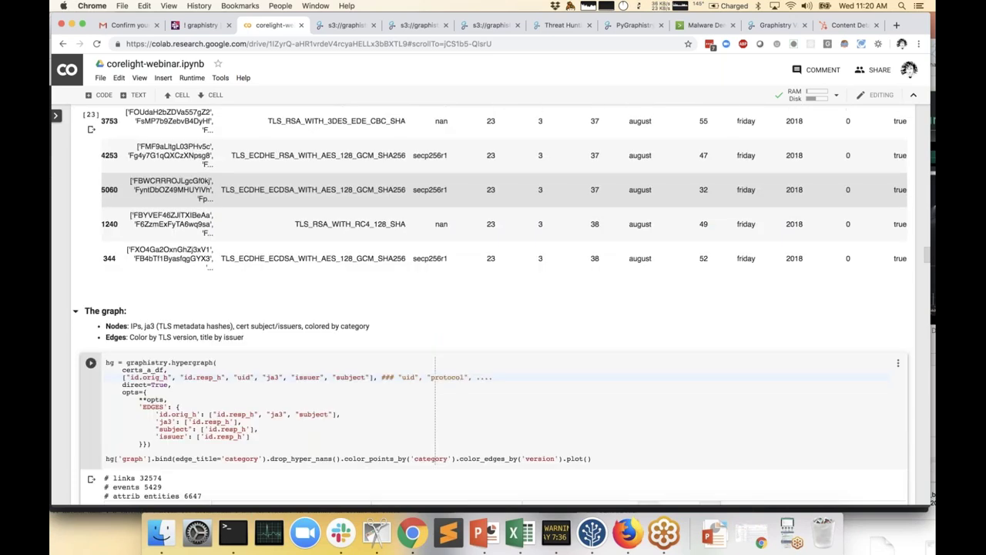
scroll(493, 308, down, 5)
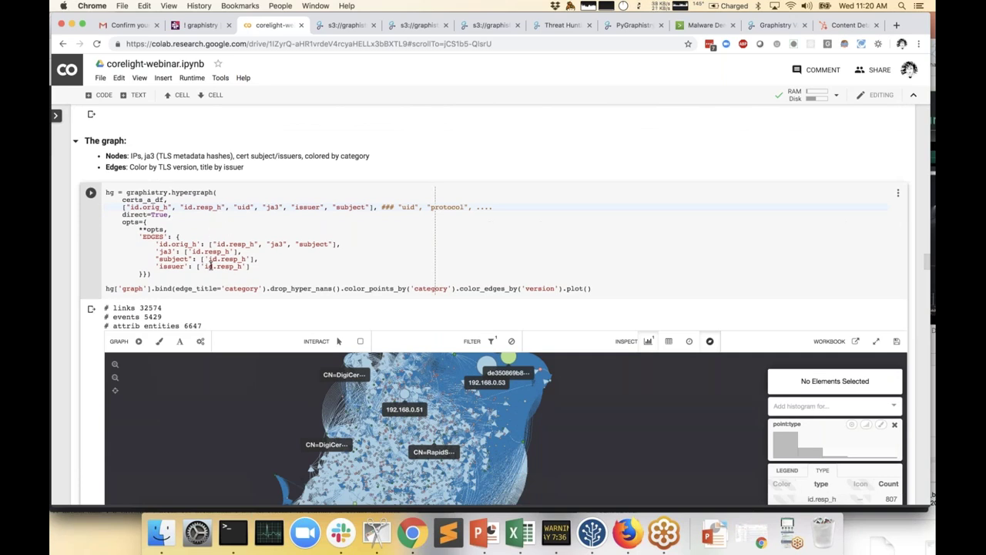
scroll(352, 209, down, 1)
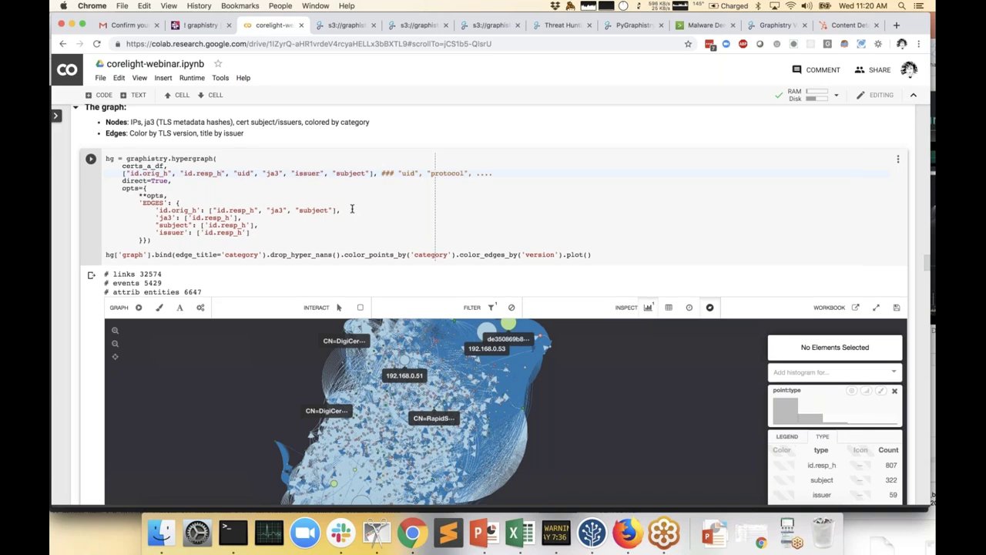
scroll(235, 211, down, 1)
click(217, 213)
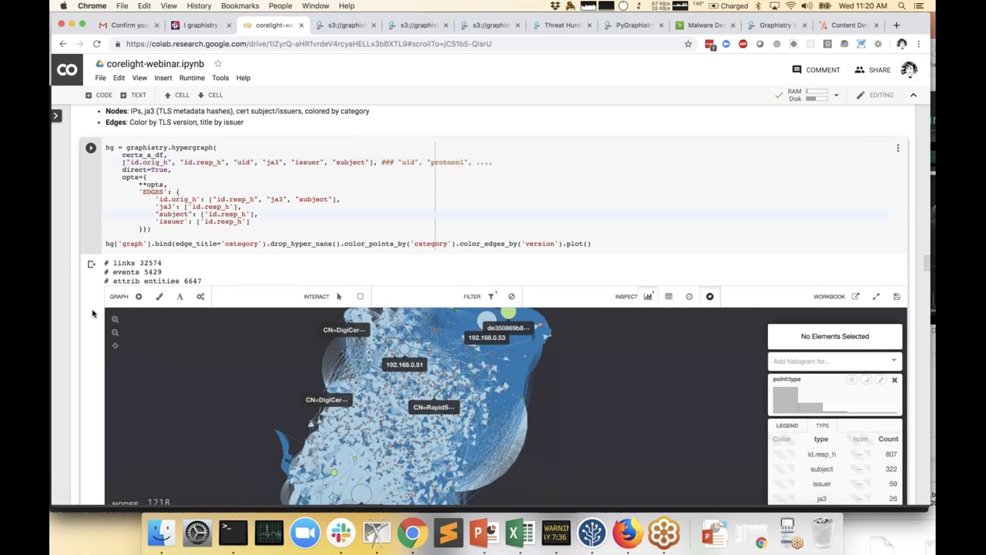
Step: Go to the full-window Graphistry view of the certificate graph, inspect its points data table, and close the table
scroll(93, 313, down, 3)
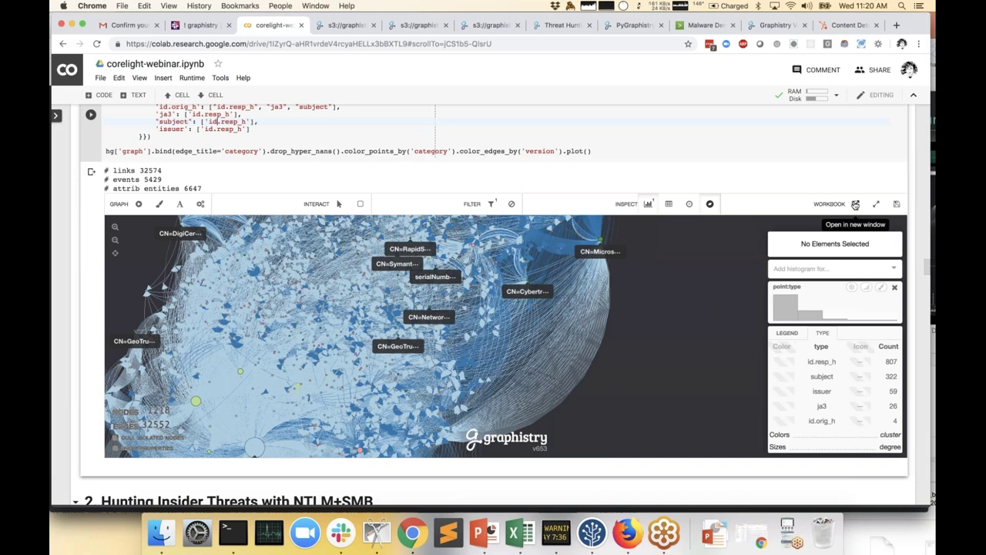
click(345, 25)
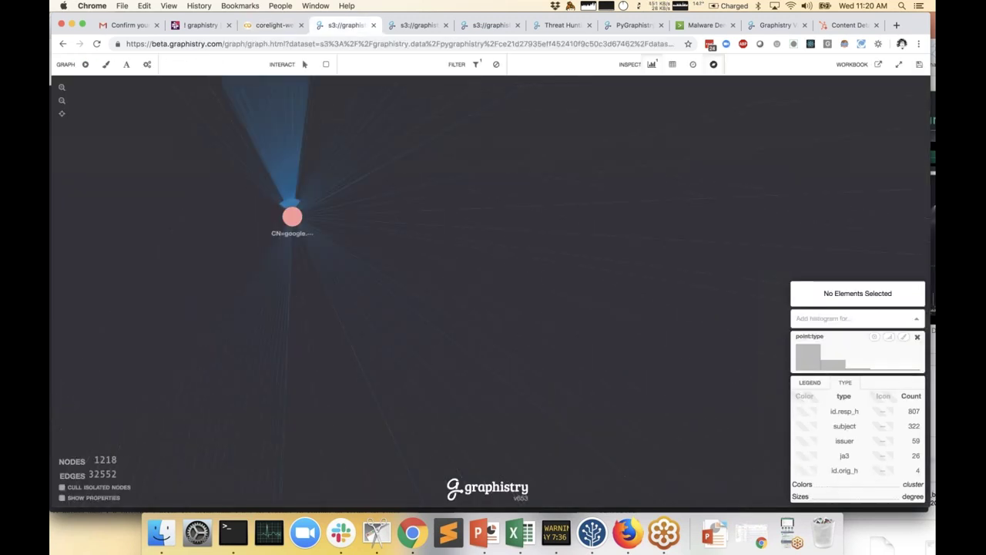
click(672, 63)
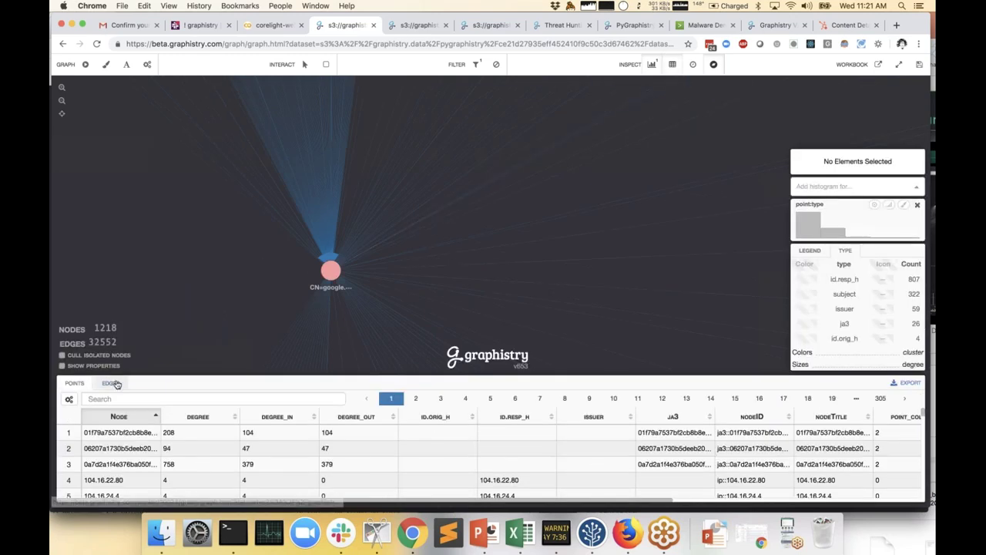
drag(169, 376, 179, 367)
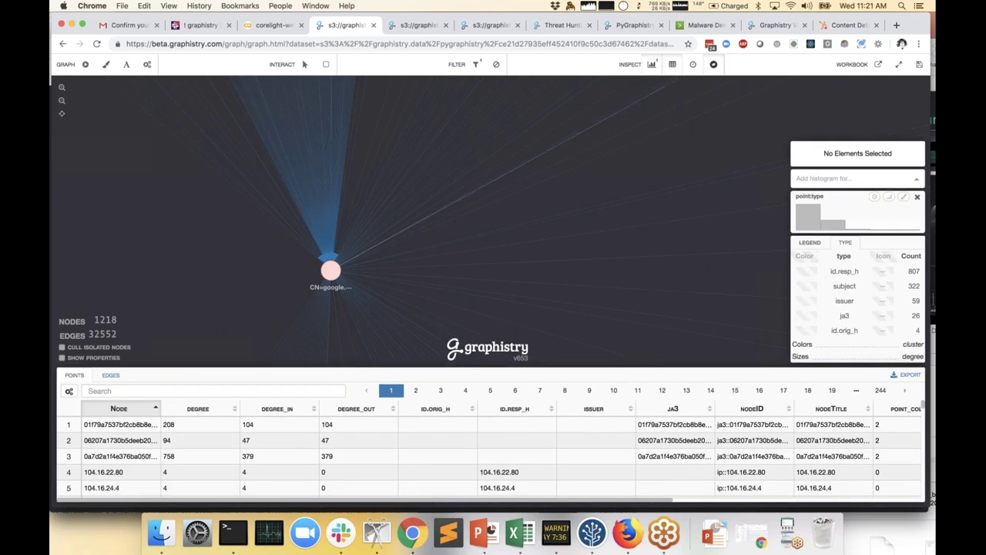
click(672, 64)
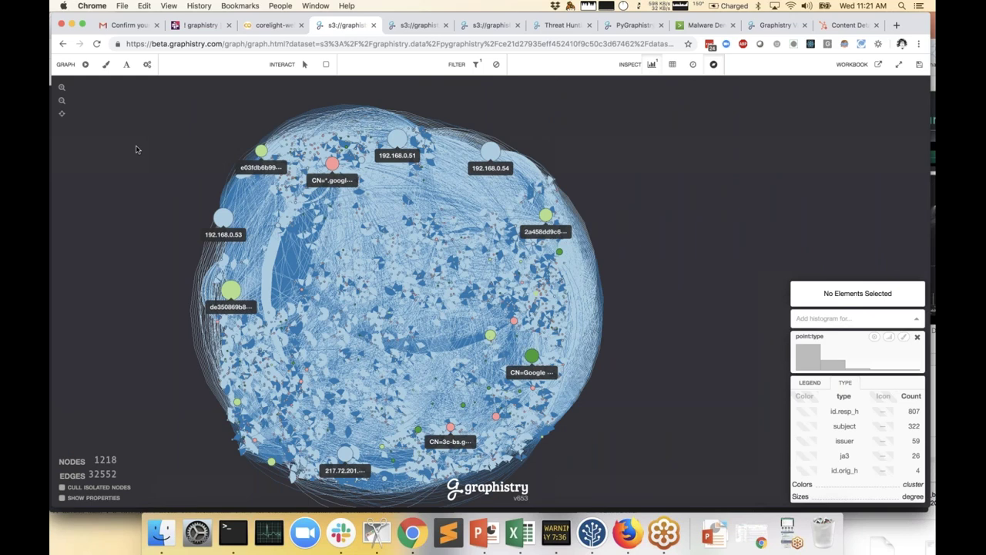
Step: Run the graph's layout clustering until the nodes spread into separate groups, and stop it
click(86, 67)
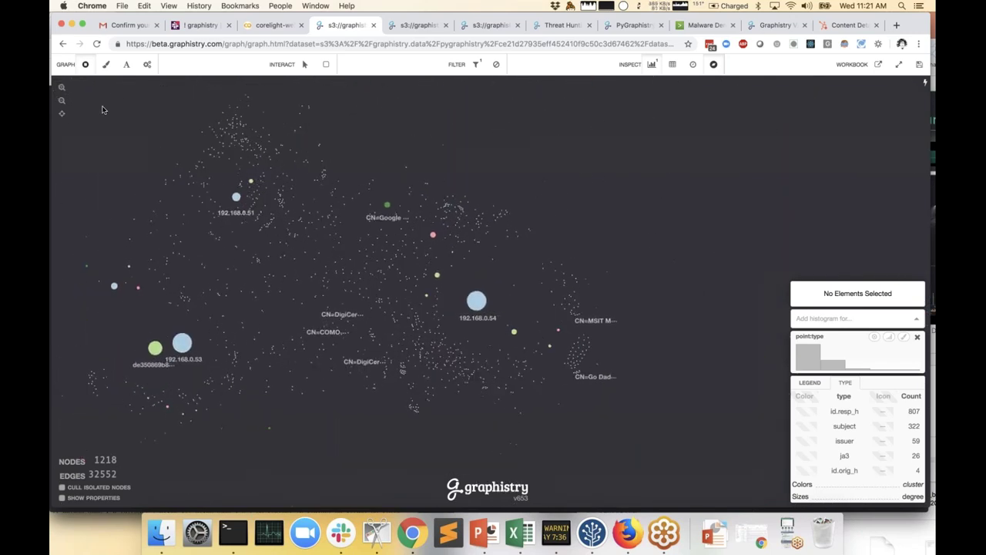
click(87, 68)
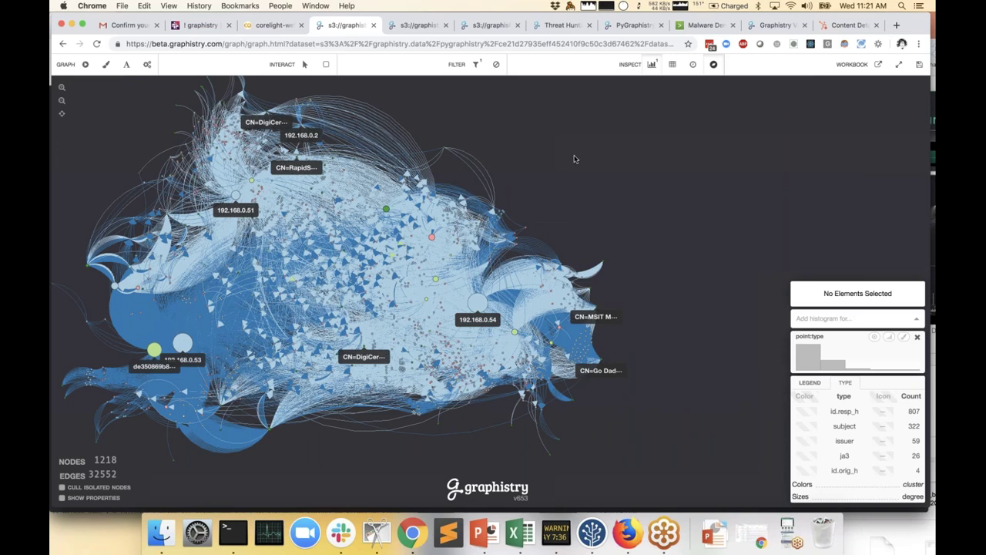
drag(553, 169, 632, 165)
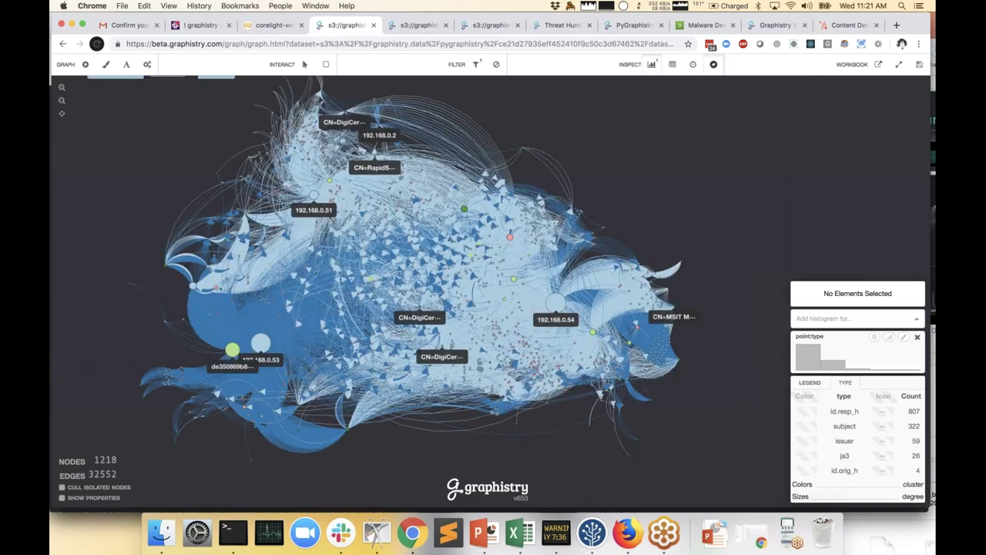
Step: Try a much lower edge opacity in the Scene settings, restore it to 100%, and close the settings
click(107, 66)
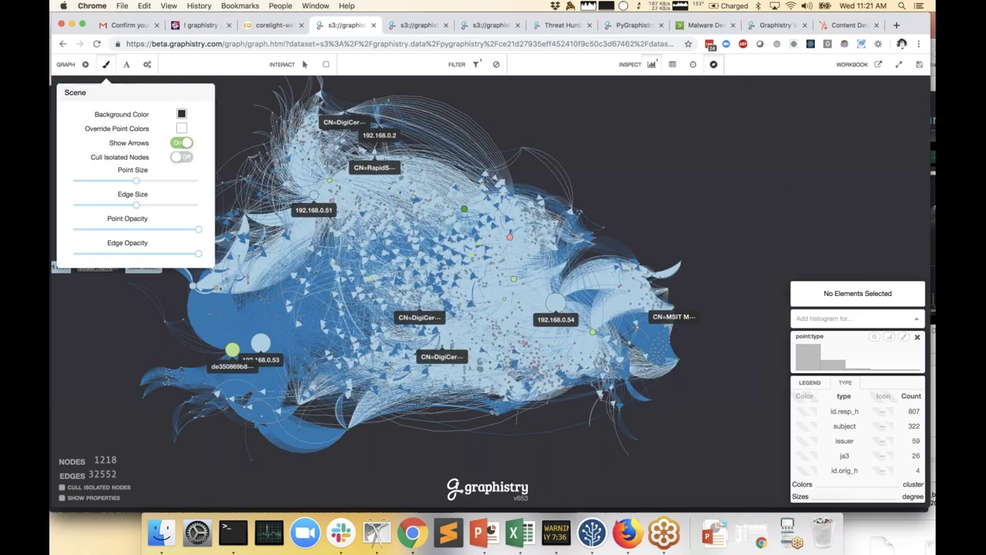
click(88, 253)
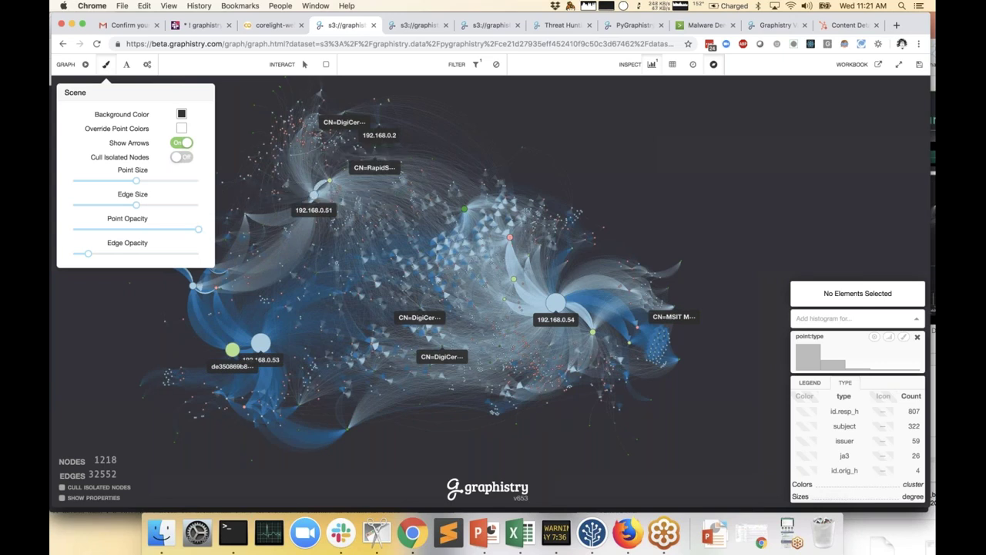
drag(87, 252, 198, 254)
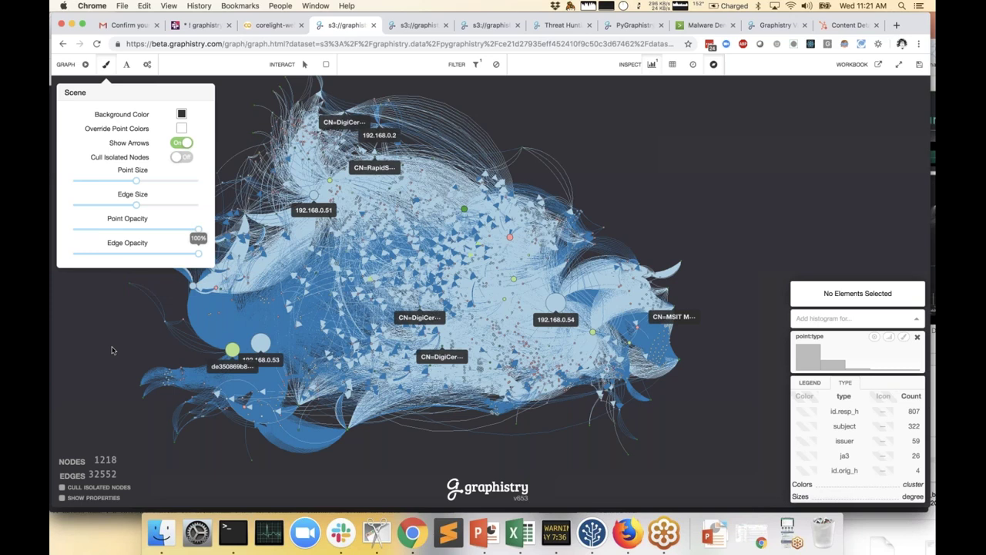
key(Escape)
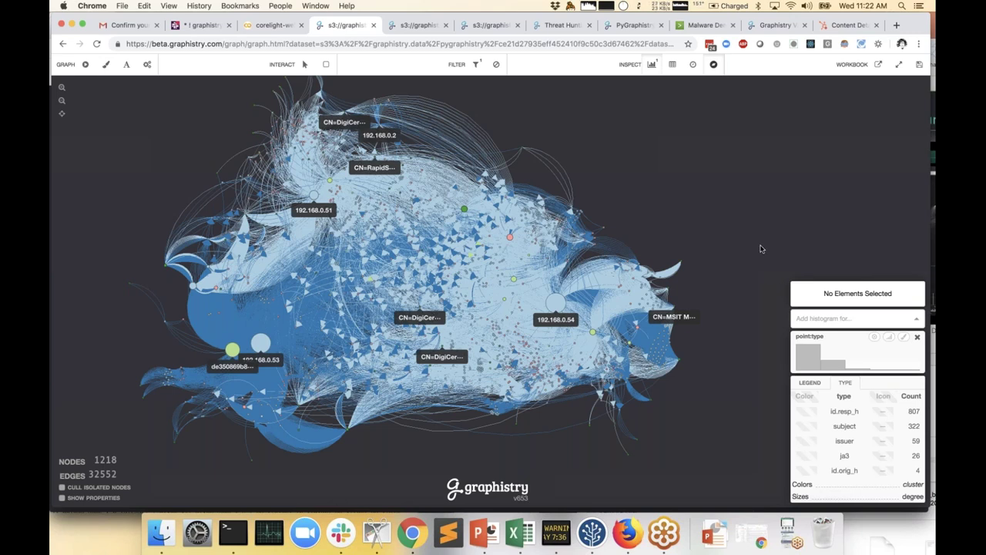
Step: Add a histogram for edge:version and inspect the graph edges belonging to its TLS version bars
click(812, 314)
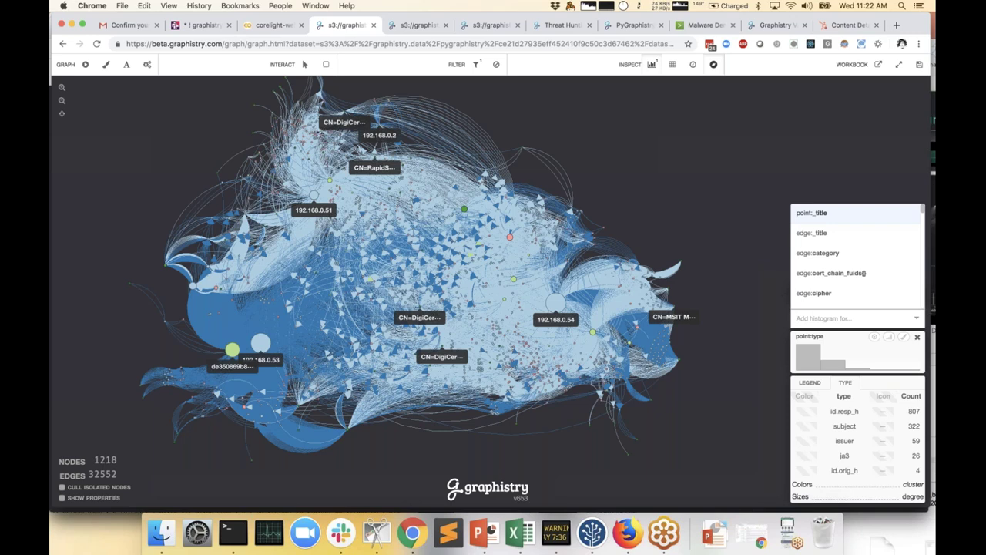
text(vers)
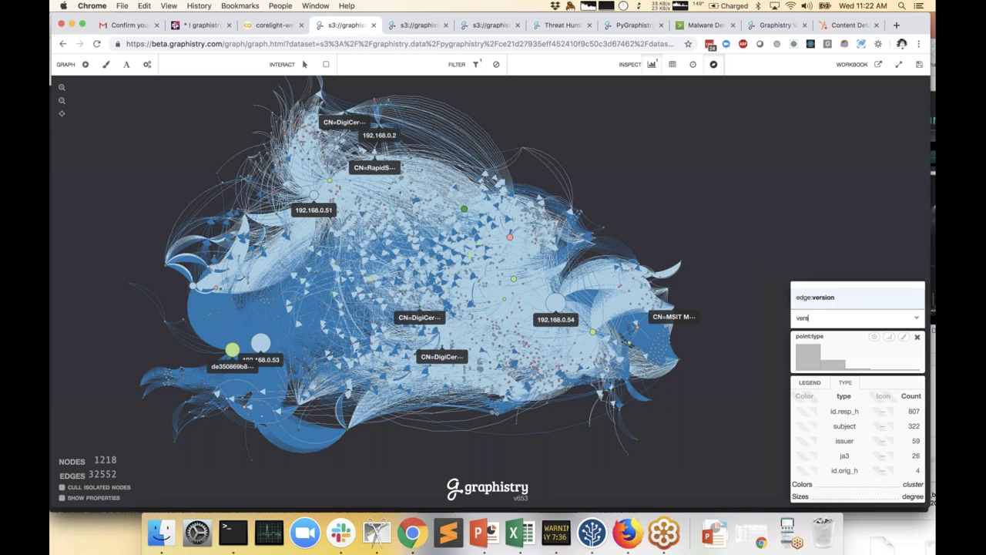
click(830, 298)
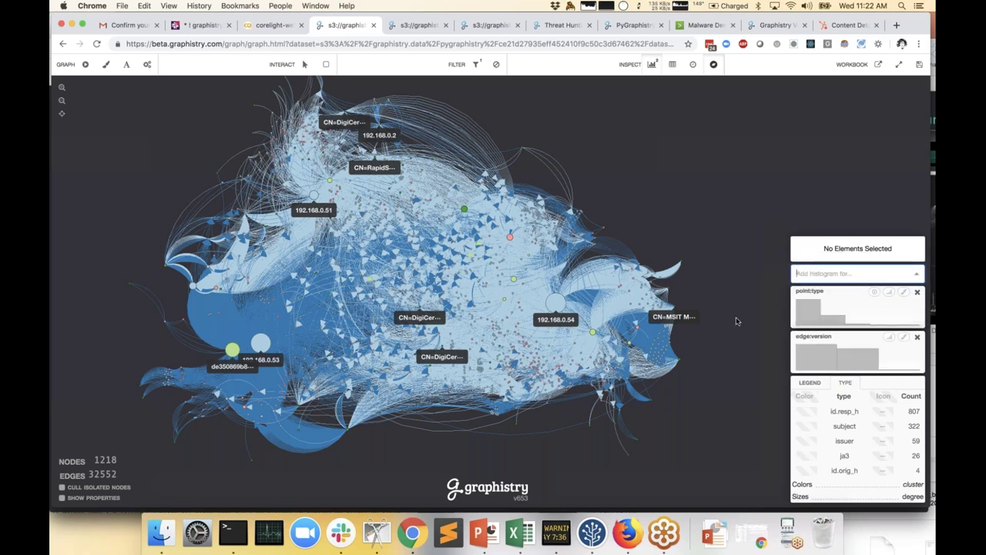
mouse_move(818, 356)
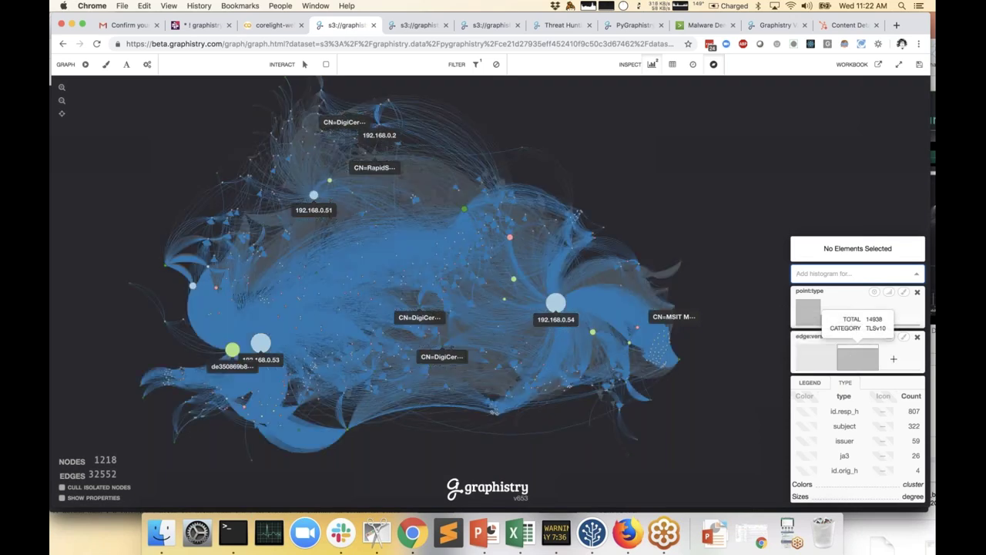
mouse_move(895, 358)
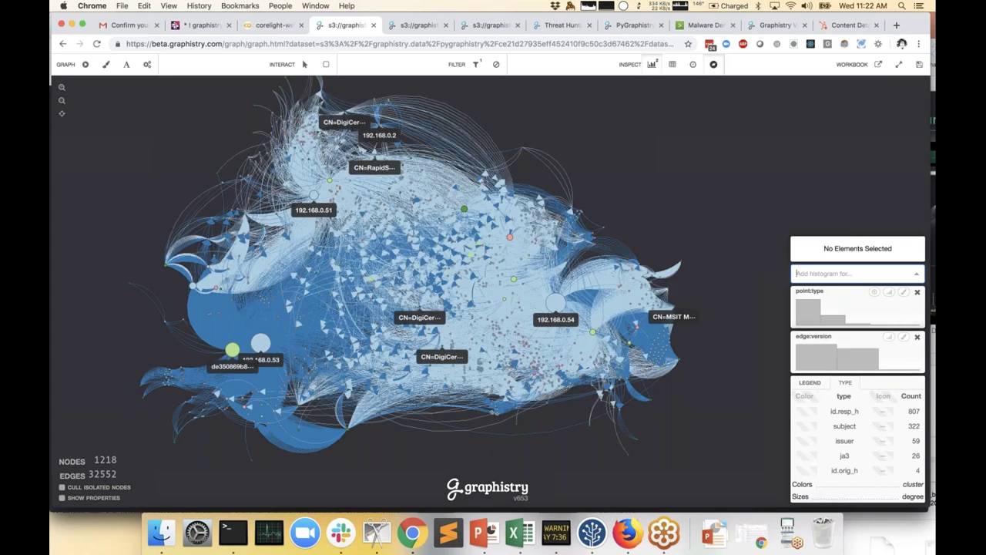
Step: Add a histogram for edge:validation_status and apply a log-scale y-axis to it
click(855, 274)
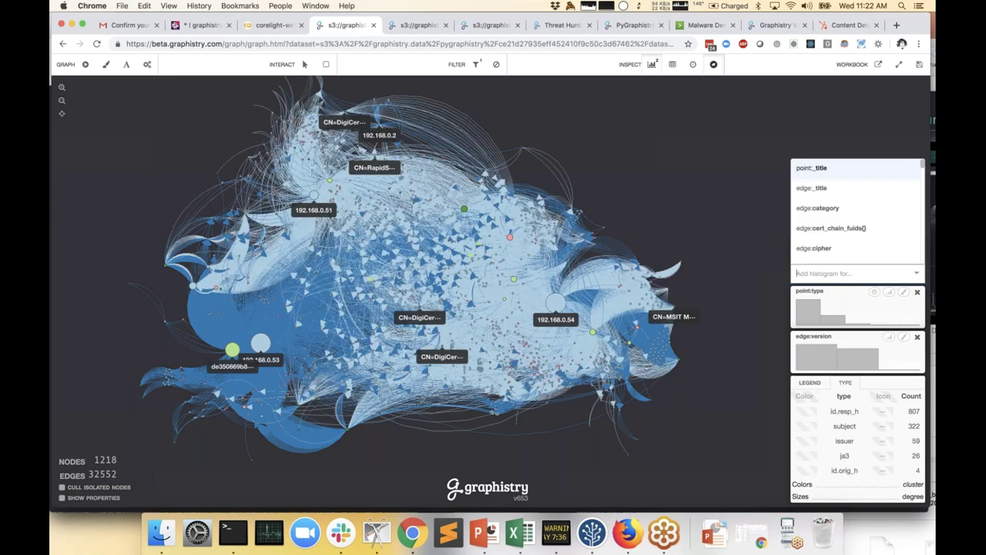
text(val)
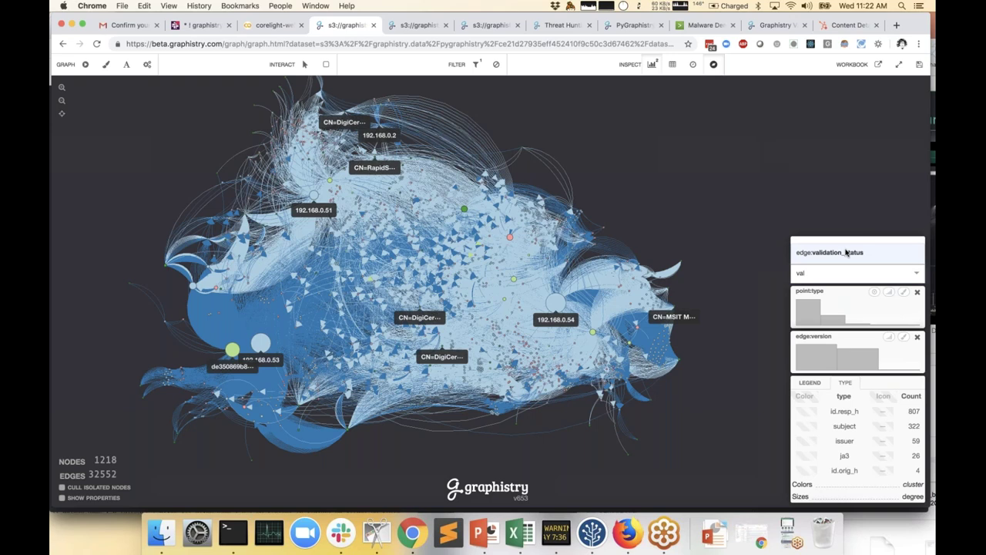
click(845, 252)
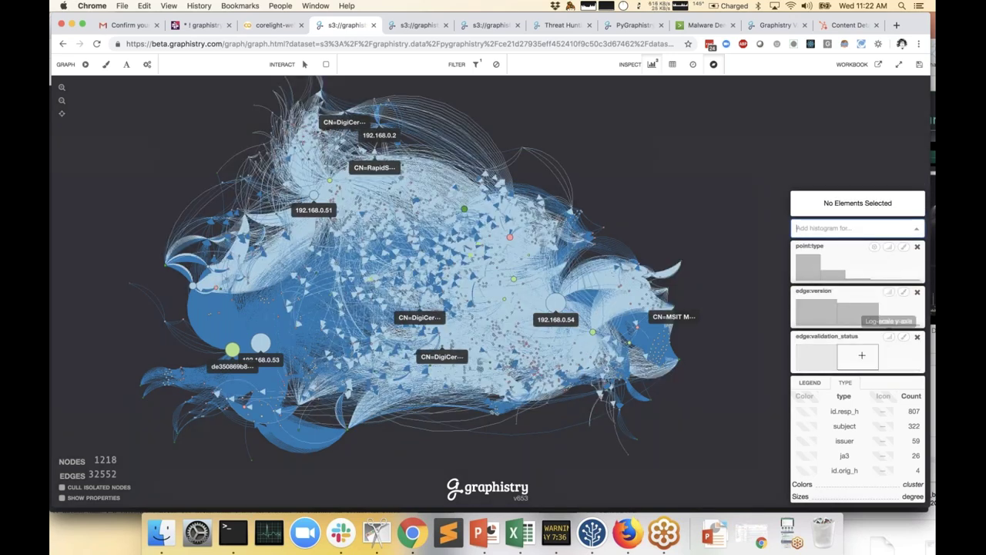
mouse_move(858, 346)
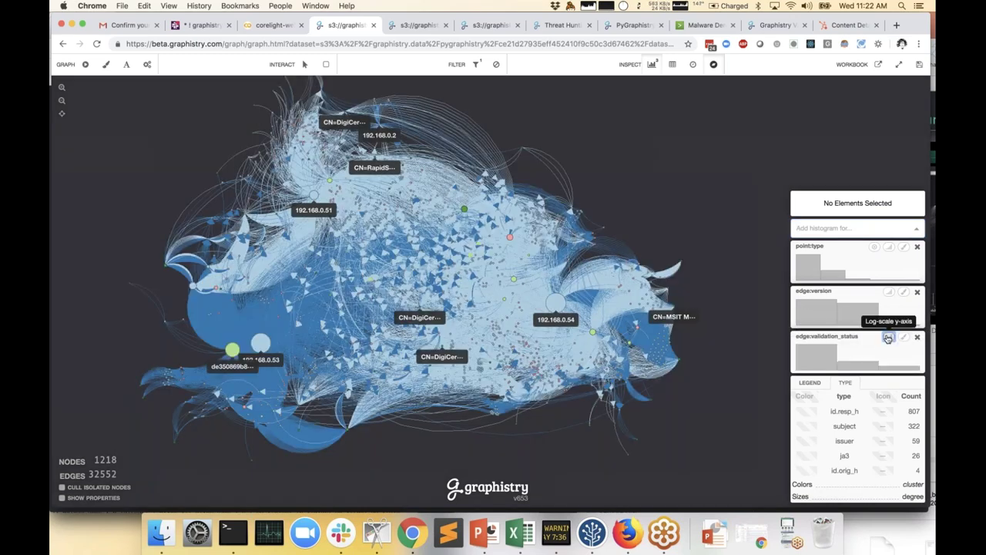
click(888, 339)
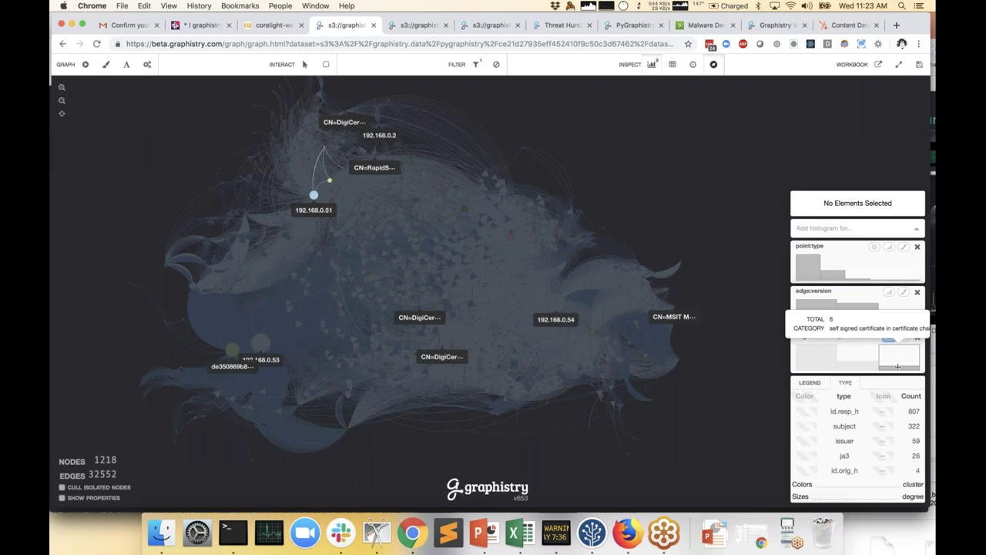
Step: Color the graph edges by edge:validation_status using the Categorical (Set19 9) palette
scroll(632, 338, up, 2)
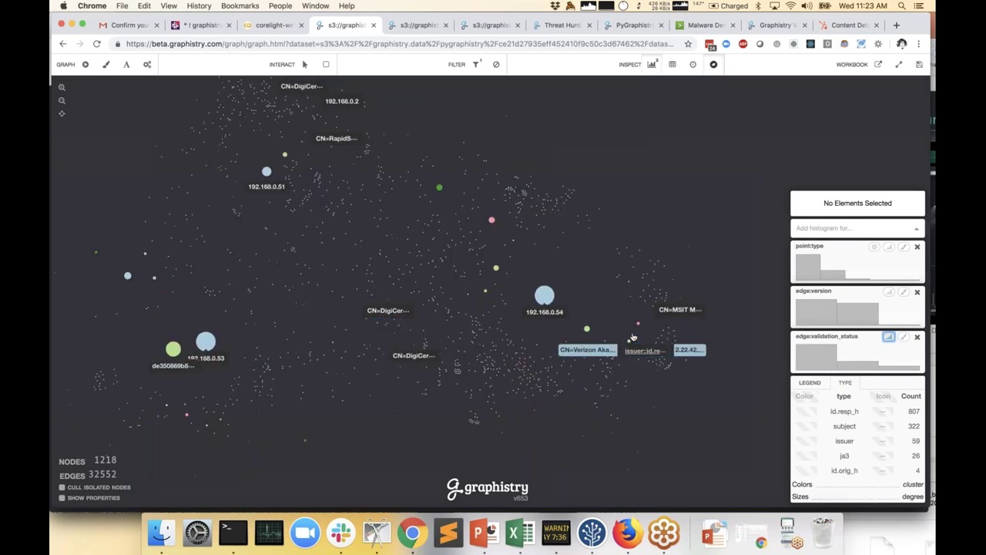
scroll(741, 340, down, 2)
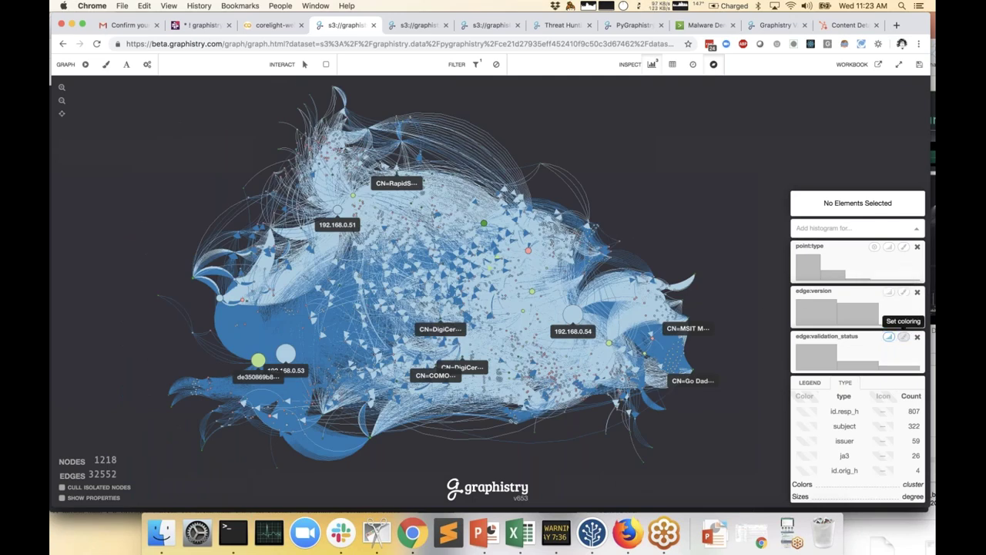
click(903, 337)
click(424, 137)
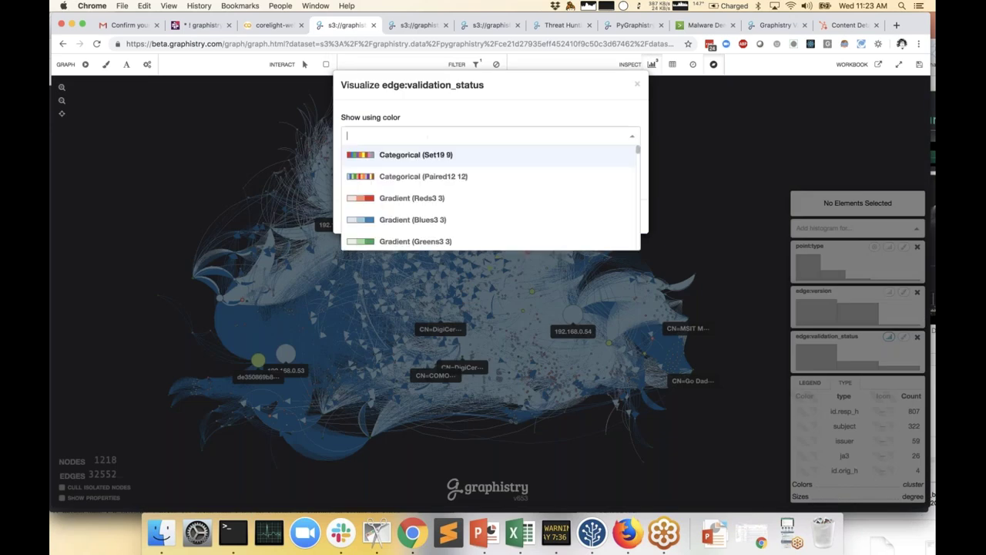
click(405, 156)
click(624, 247)
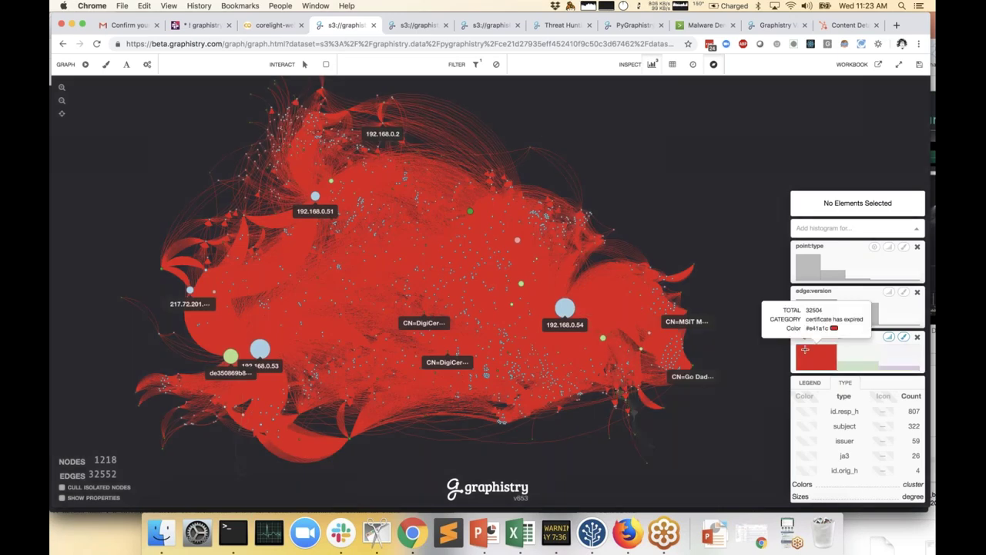
Step: Filter the edges to version TLSv10 and validation status "self signed certificate", and review the active filters
mouse_move(861, 355)
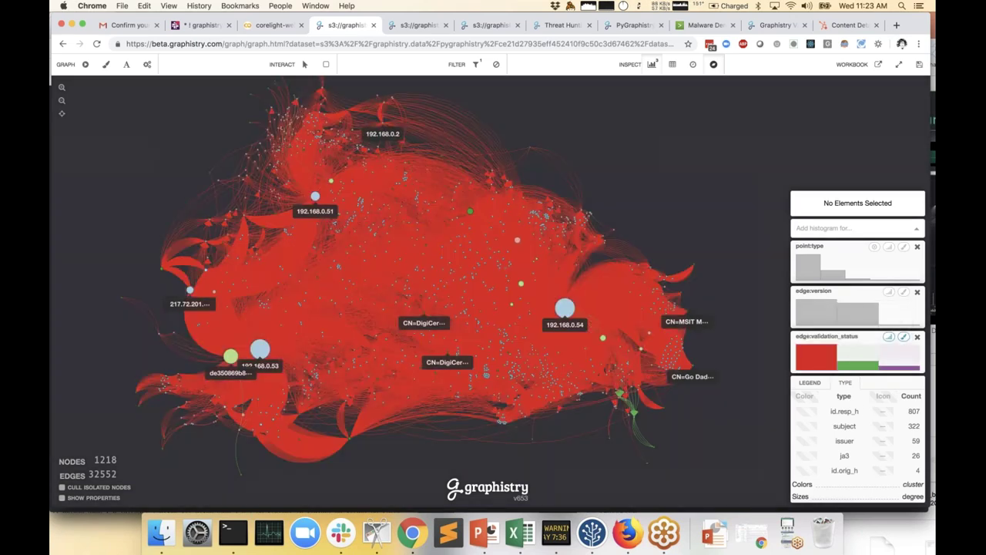
mouse_move(855, 304)
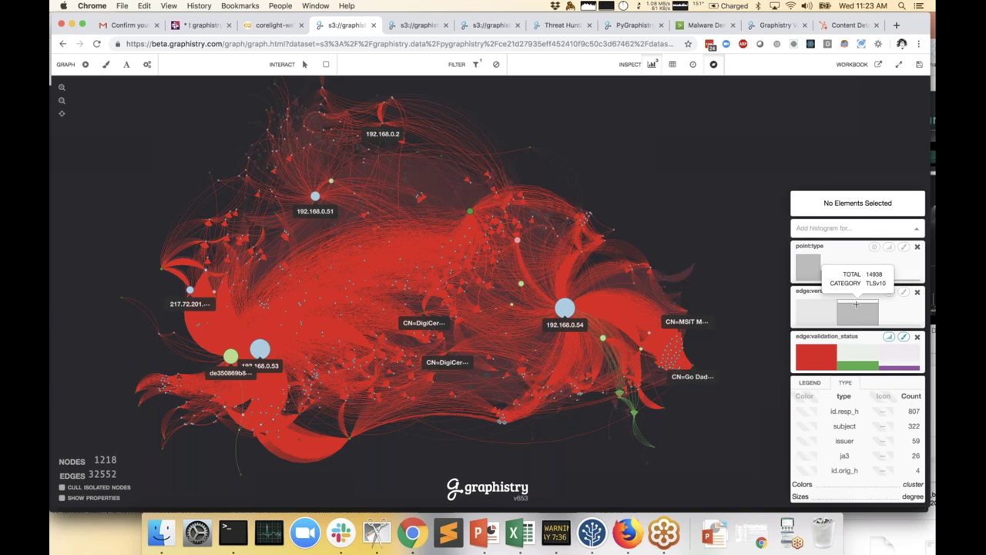
click(860, 305)
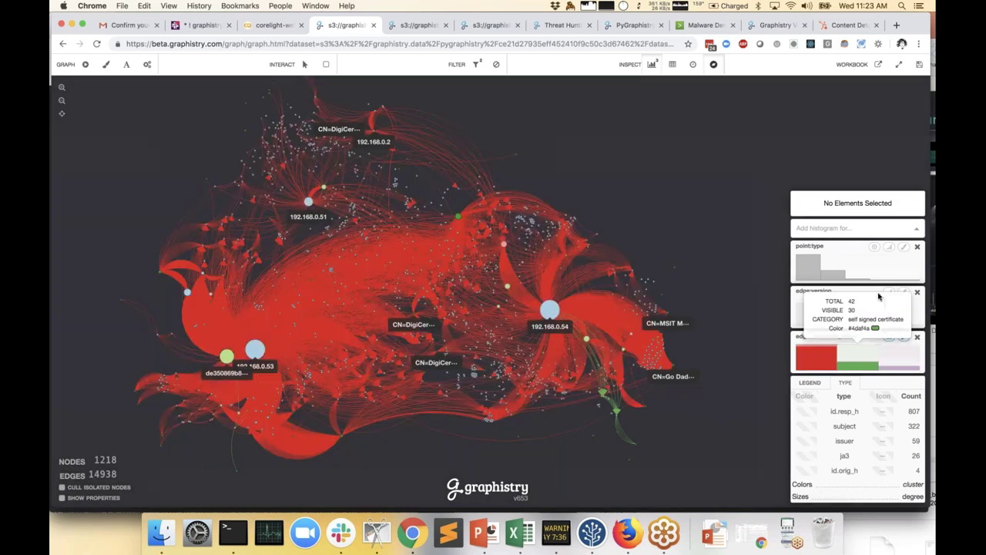
mouse_move(864, 311)
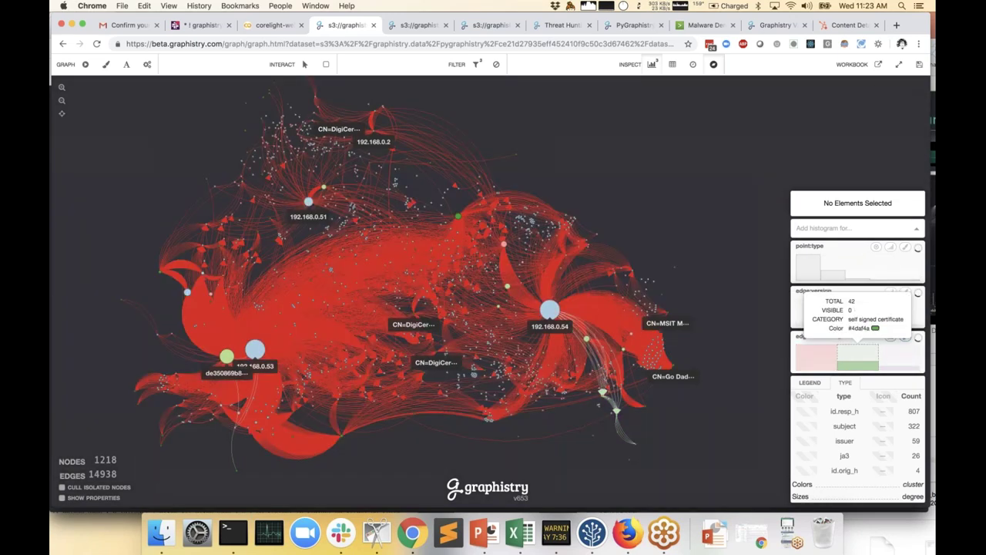
click(858, 356)
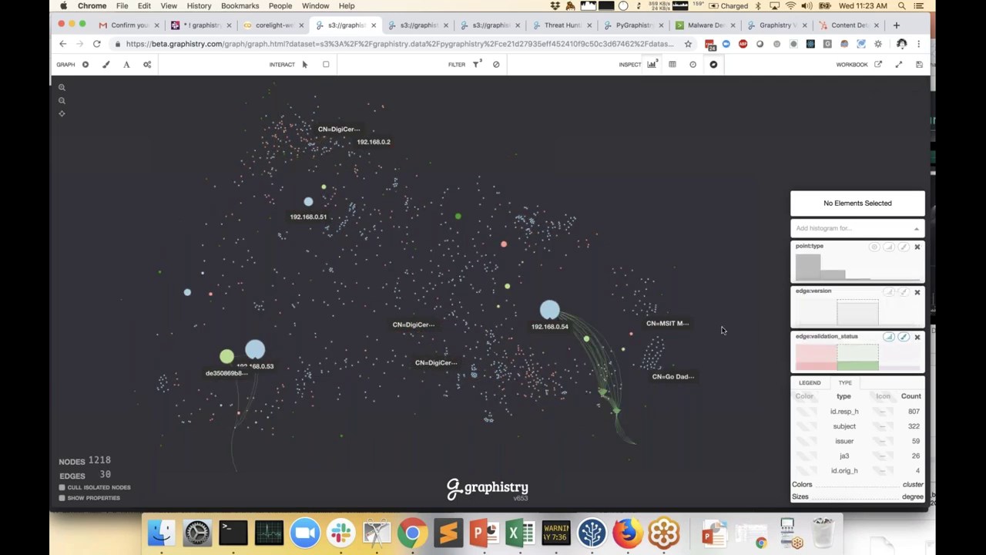
click(478, 67)
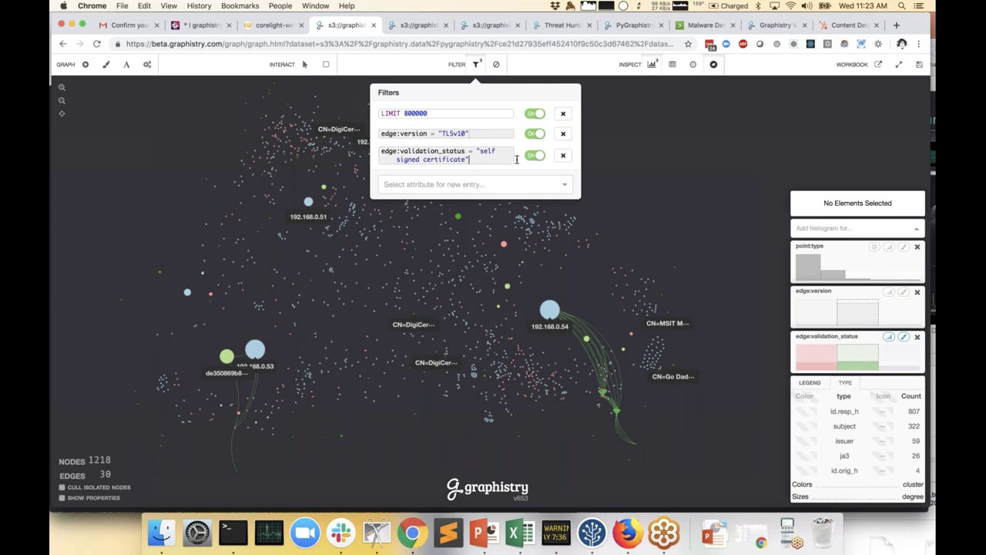
click(475, 65)
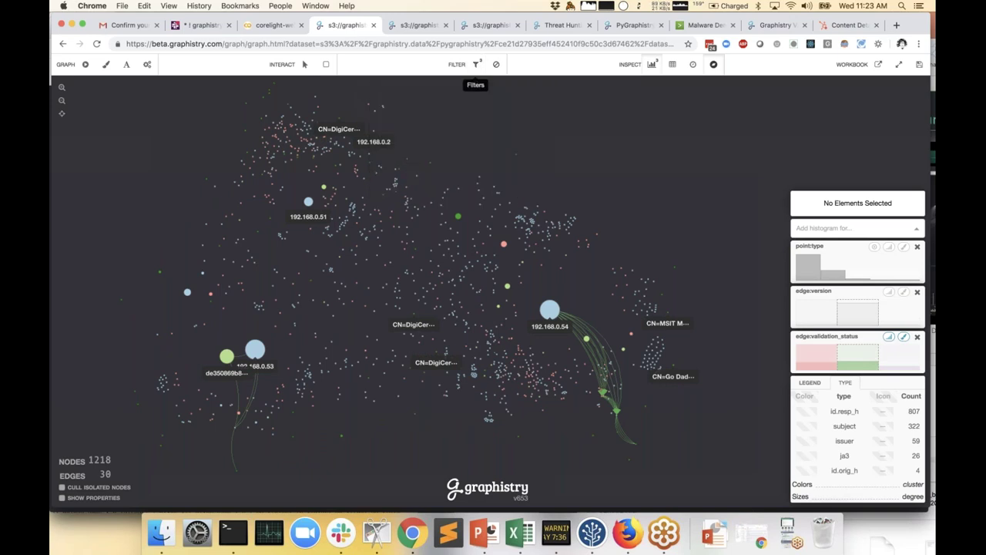
Step: Cull the isolated nodes from the filtered graph and center the remaining clusters
scroll(576, 154, up, 2)
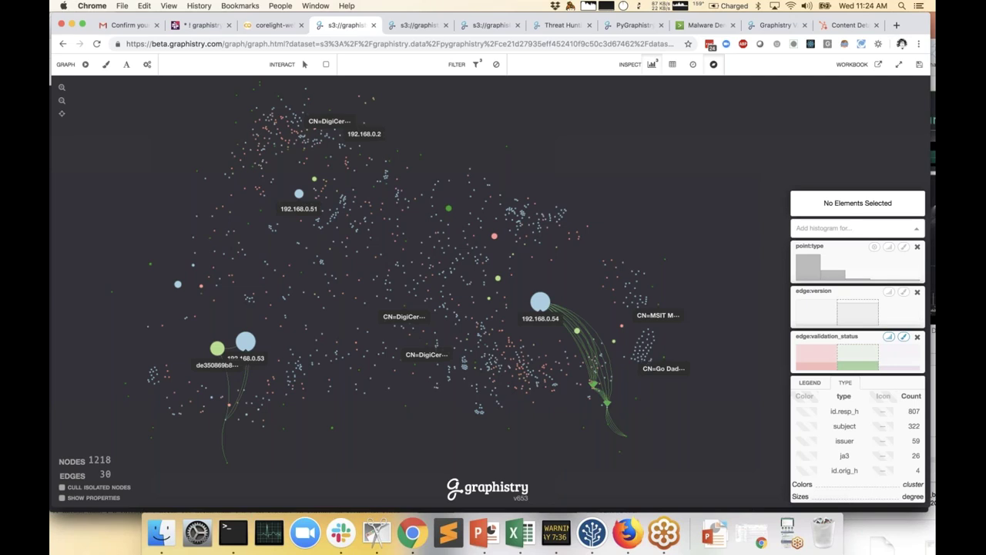
scroll(442, 198, up, 5)
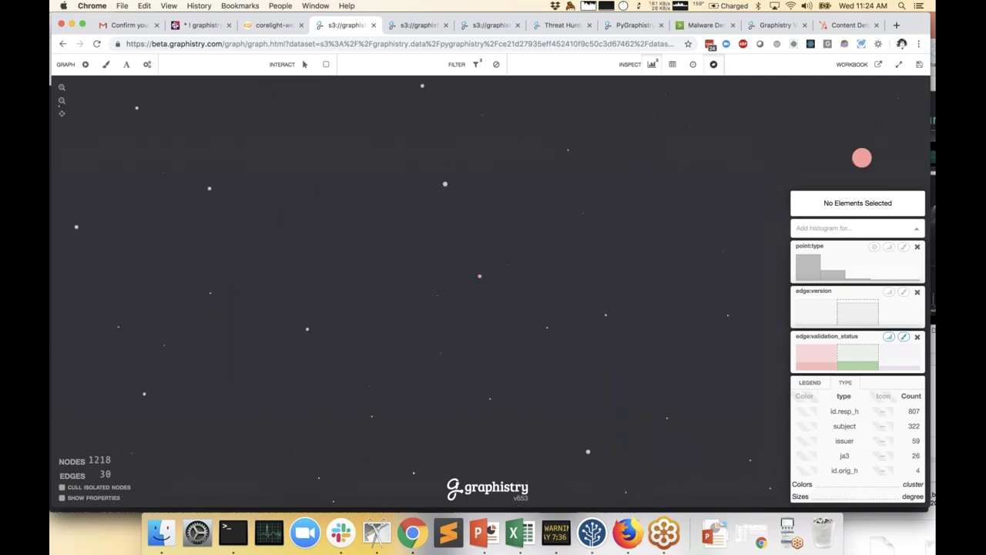
scroll(192, 393, down, 8)
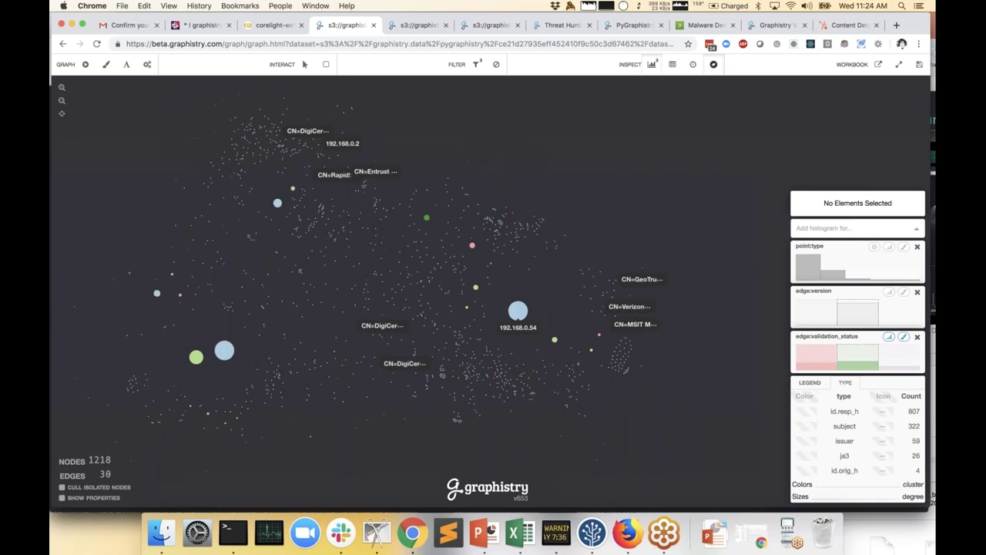
click(98, 488)
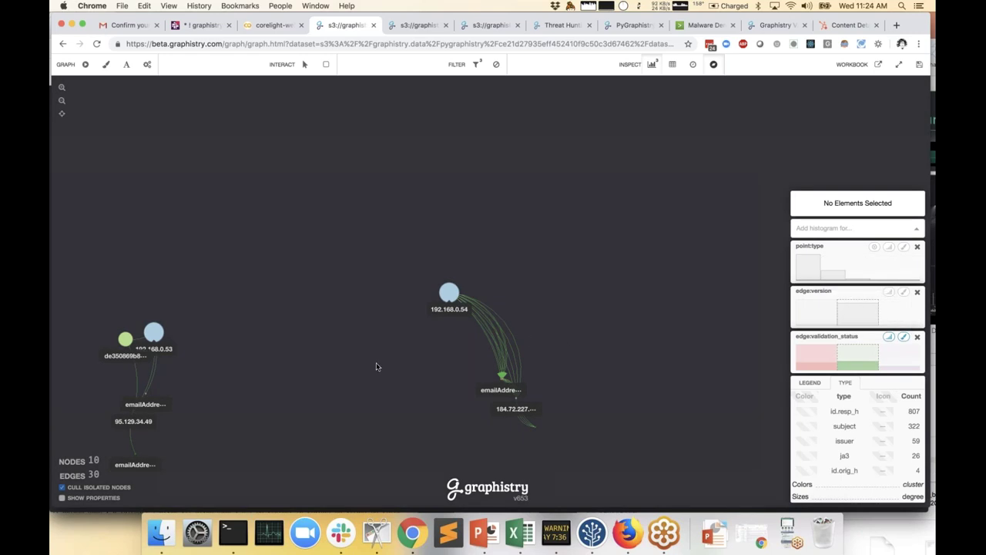
drag(374, 365, 508, 278)
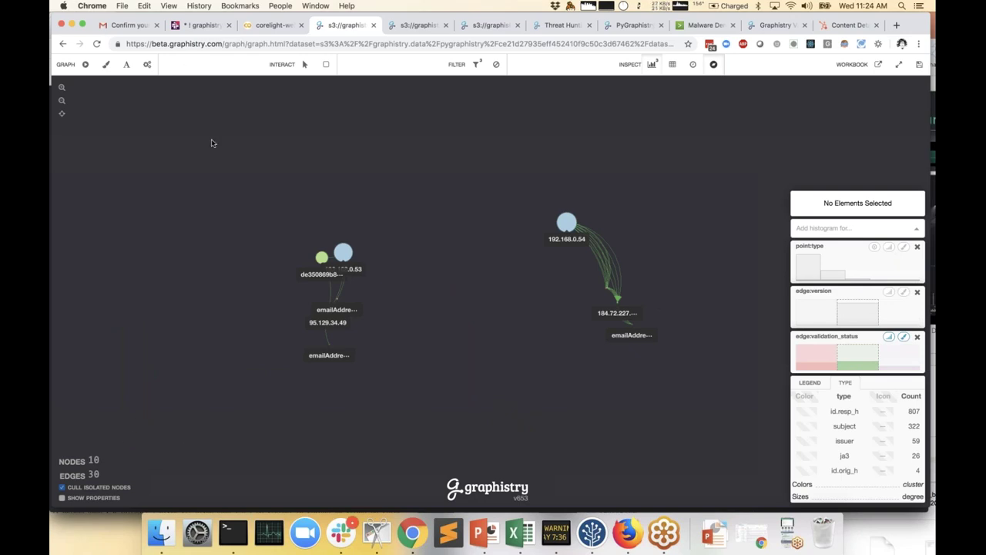
Step: Look at the layout settings, and run the layout clustering on the remaining nodes
click(147, 64)
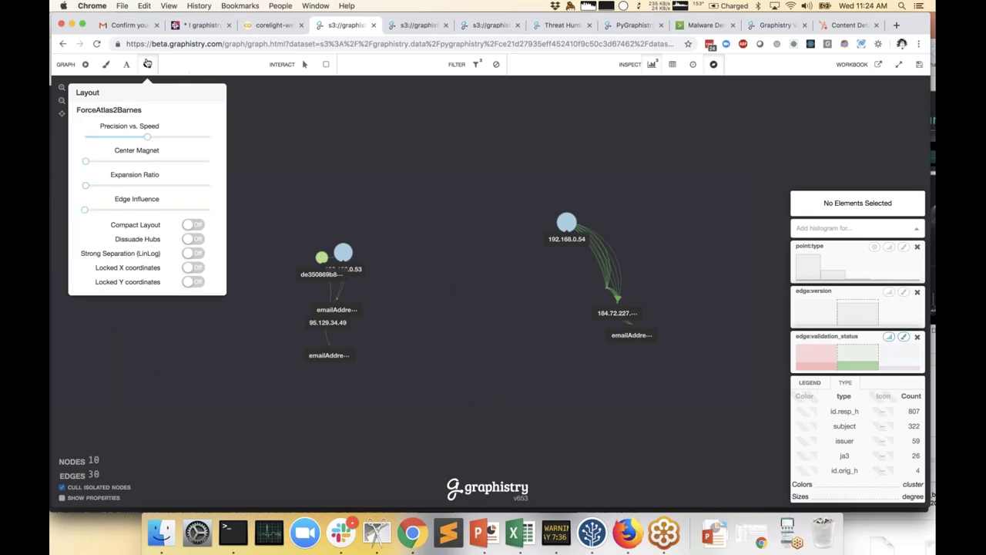
click(147, 64)
click(86, 65)
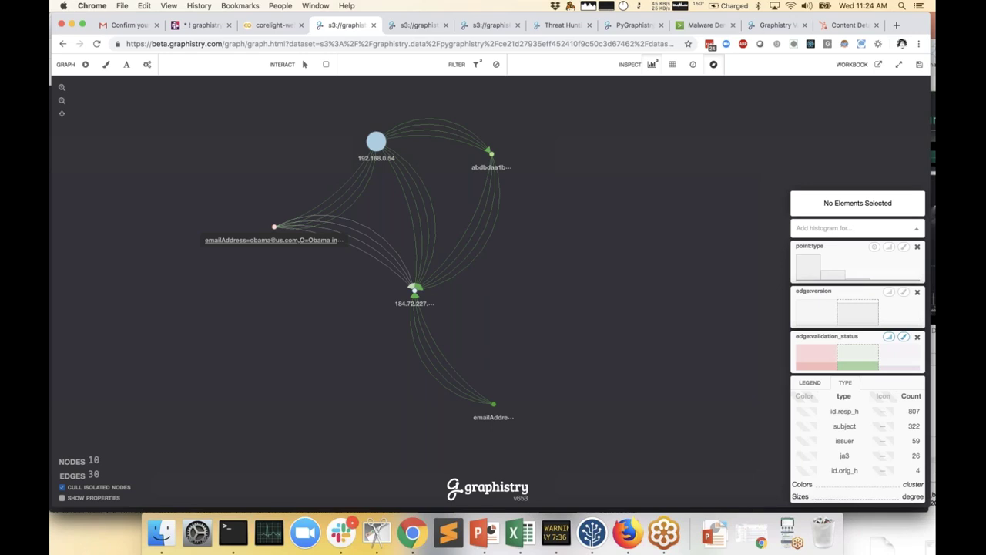
Step: Review the graphistry.hypergraph cell under "The graph:" in the corelight-webinar notebook for its node and edge definitions
click(273, 24)
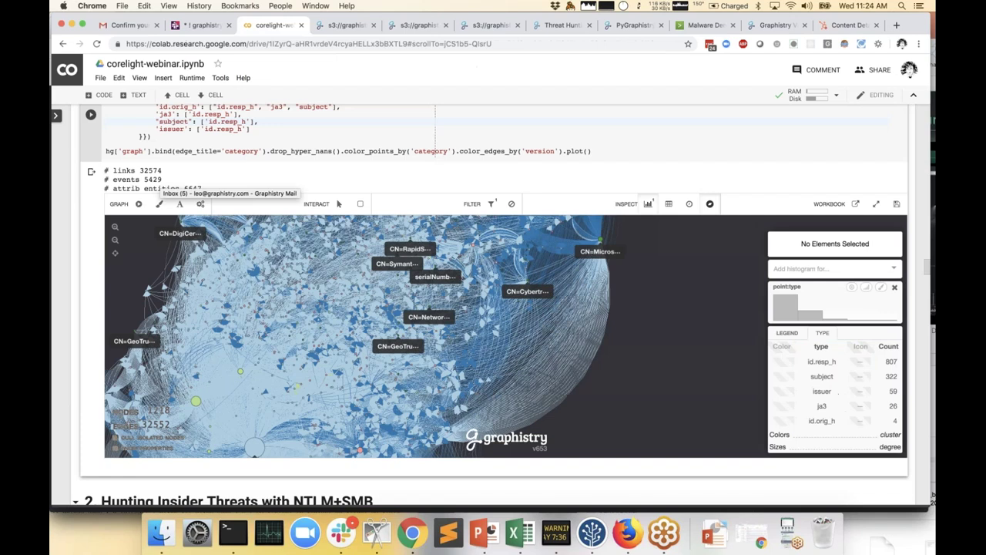
scroll(493, 308, up, 5)
scroll(493, 308, down, 1)
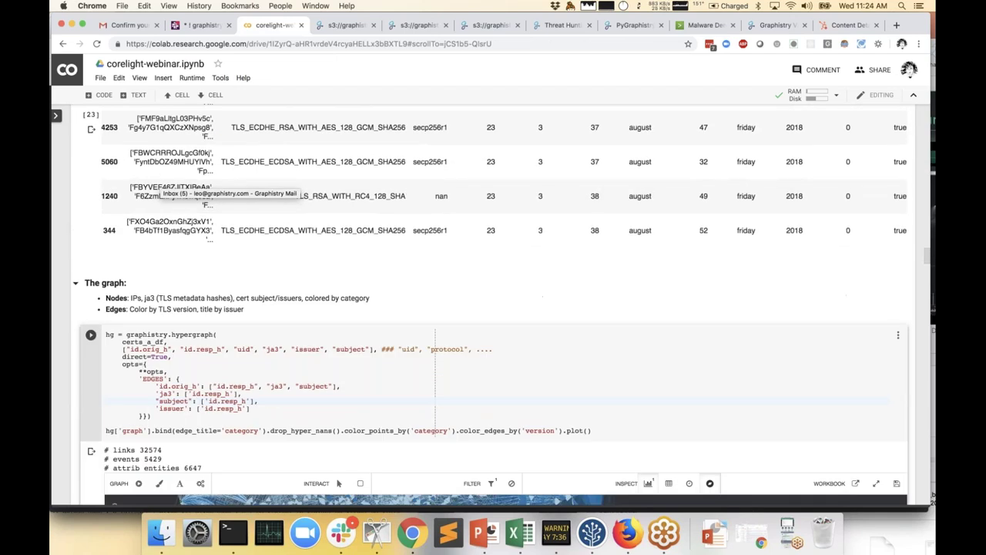
Step: Return to the filtered certificate graph and examine the edges and certificates of hosts 192.168.0.53 and 192.168.0.54
click(345, 25)
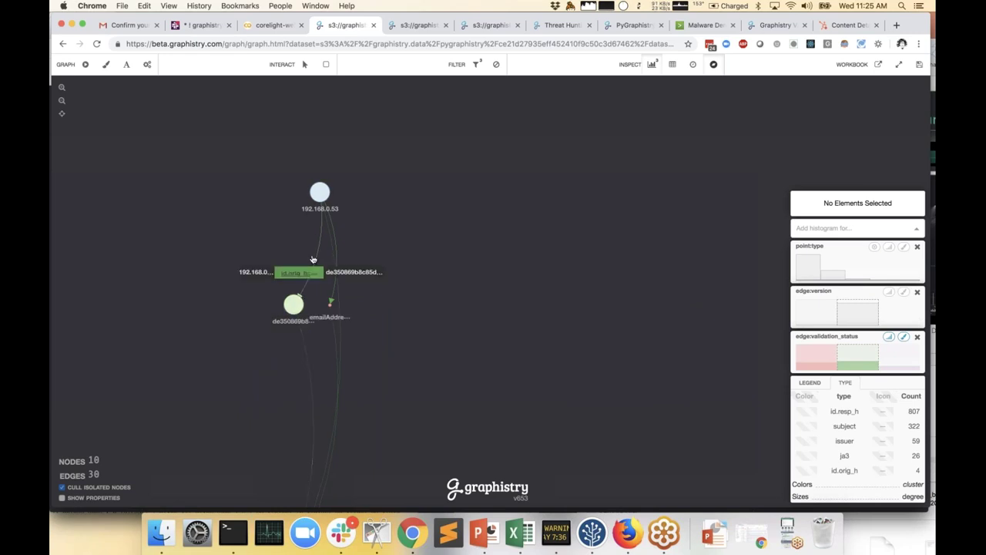
drag(313, 259, 513, 244)
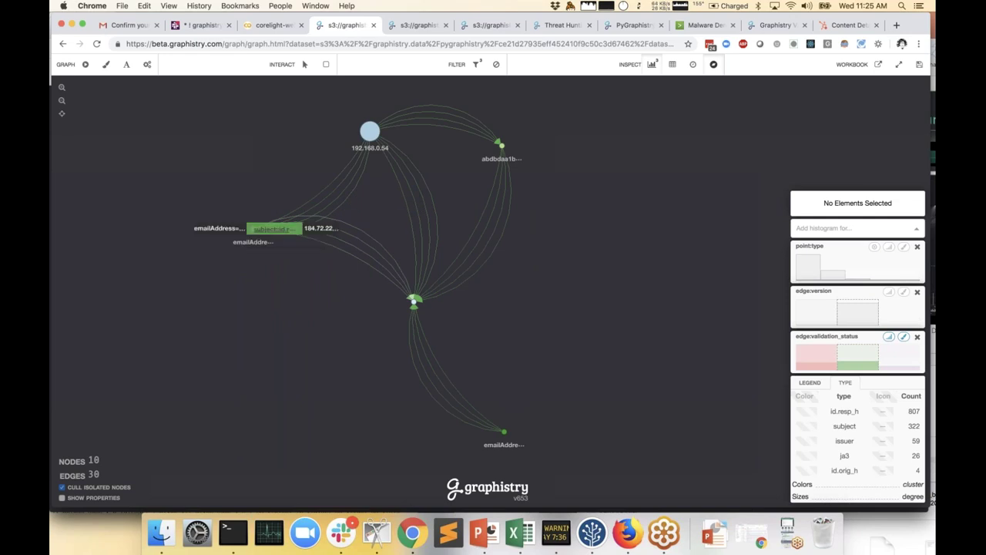
scroll(302, 250, down, 3)
scroll(302, 250, down, 5)
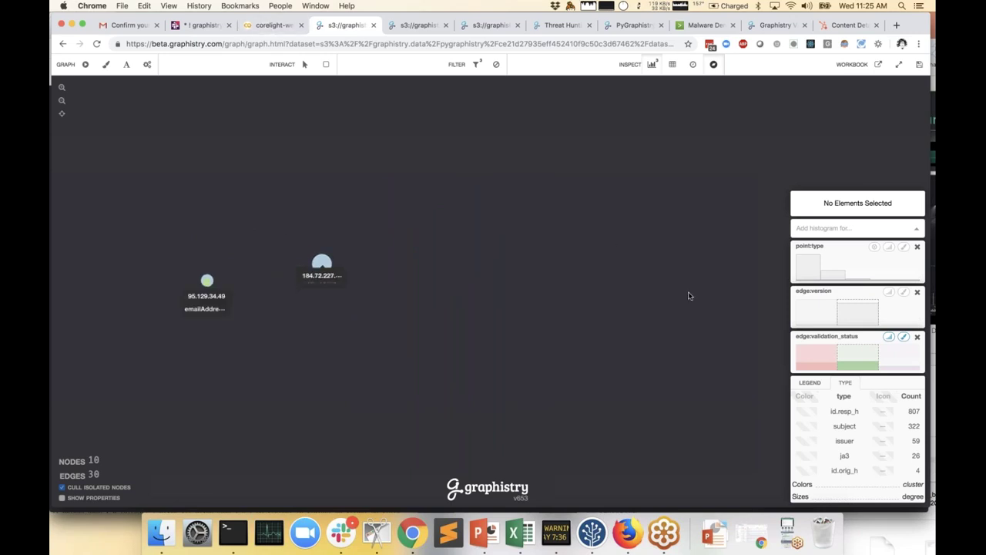
mouse_move(846, 306)
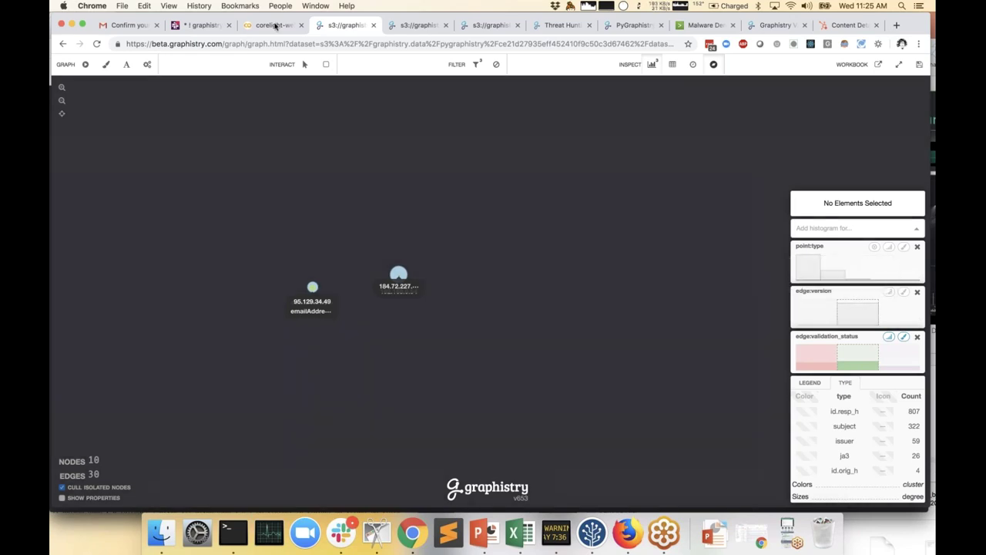
Step: Go back to the corelight-webinar notebook and switch to the PowerPoint presentation
click(275, 27)
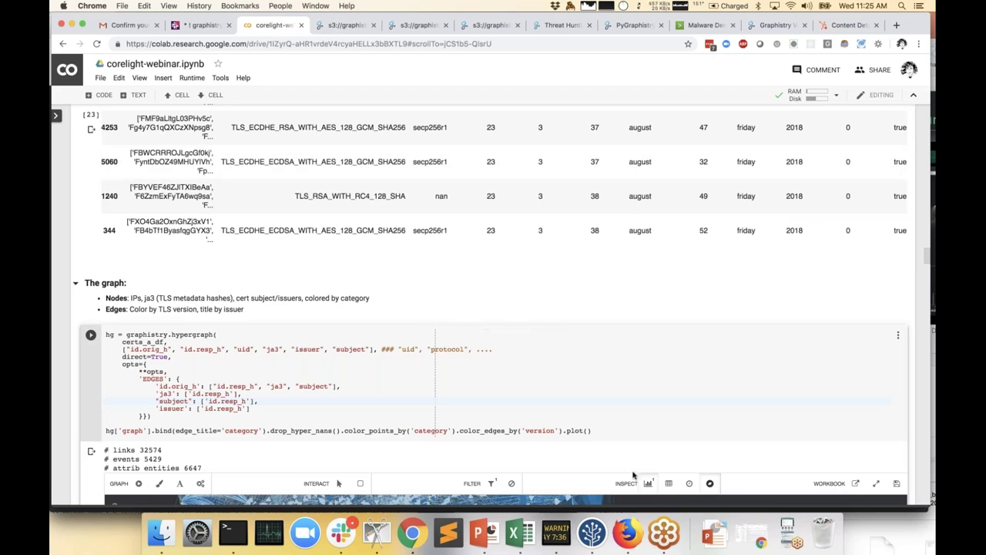
click(667, 533)
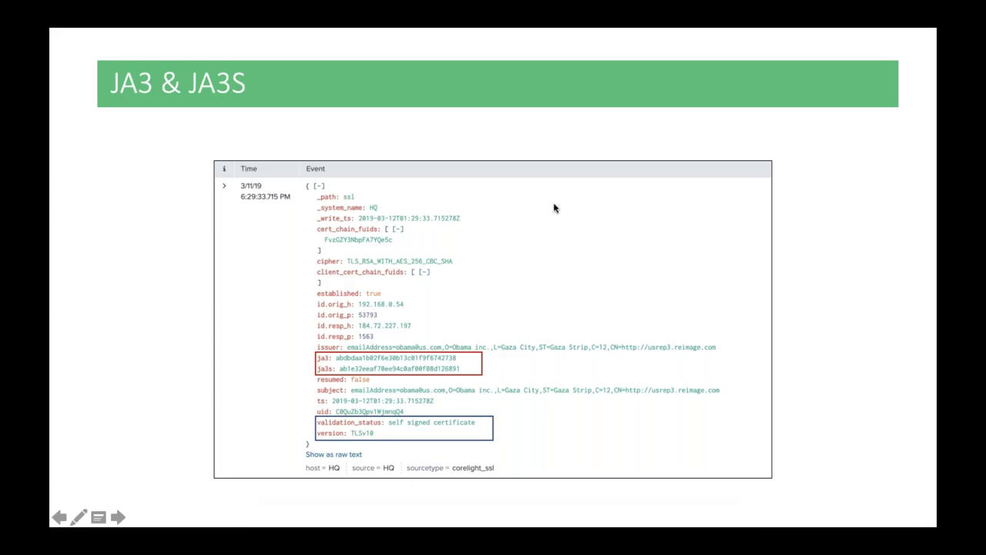
key(Right)
key(Left)
key(Right)
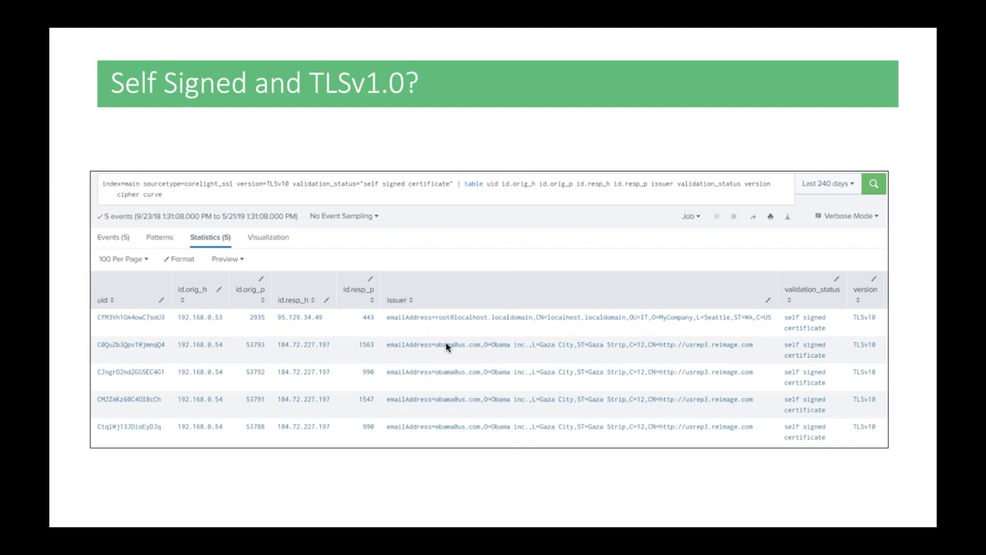
key(Right)
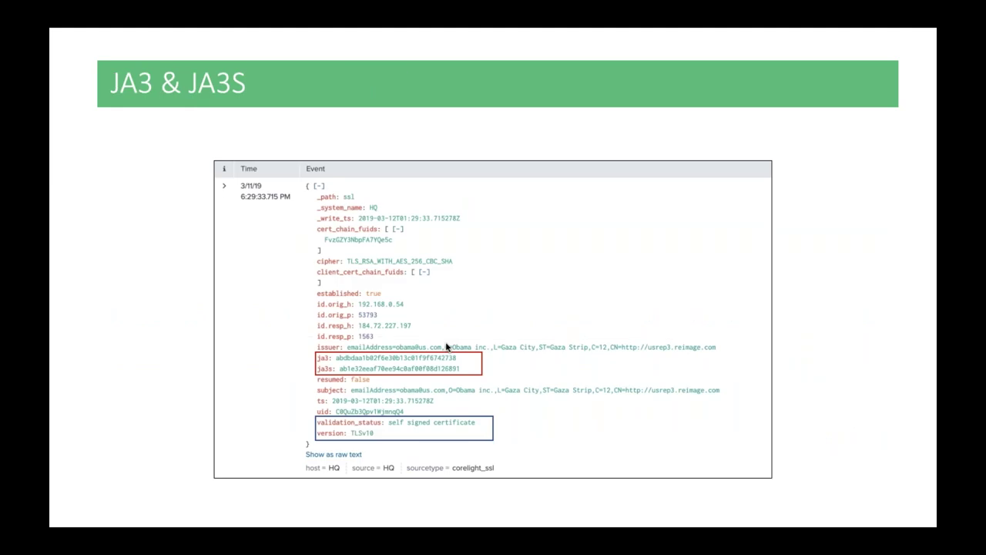
key(Right)
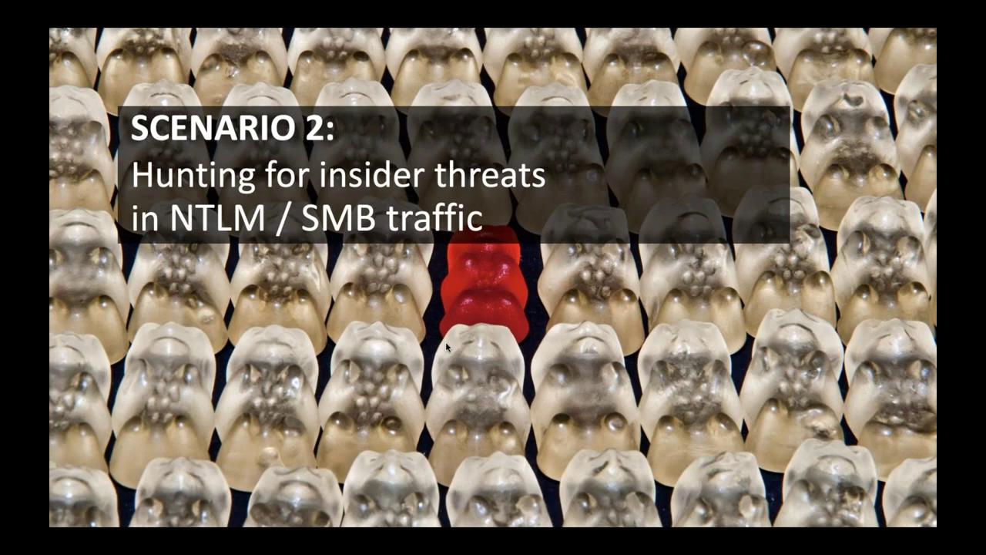
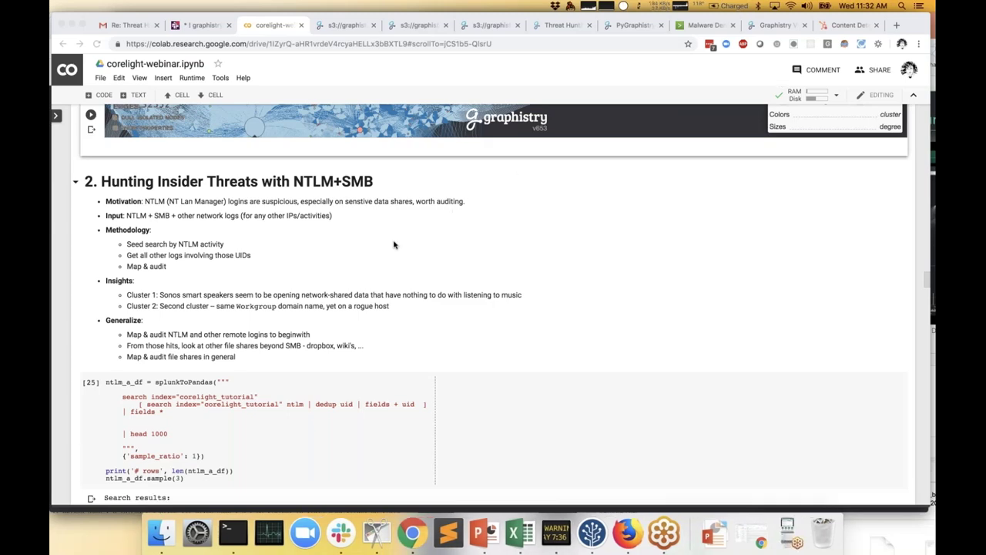
Step: Read the "2. Hunting Insider Threats with NTLM+SMB" section of the notebook down to its Splunk search cell and results
scroll(394, 245, down, 1)
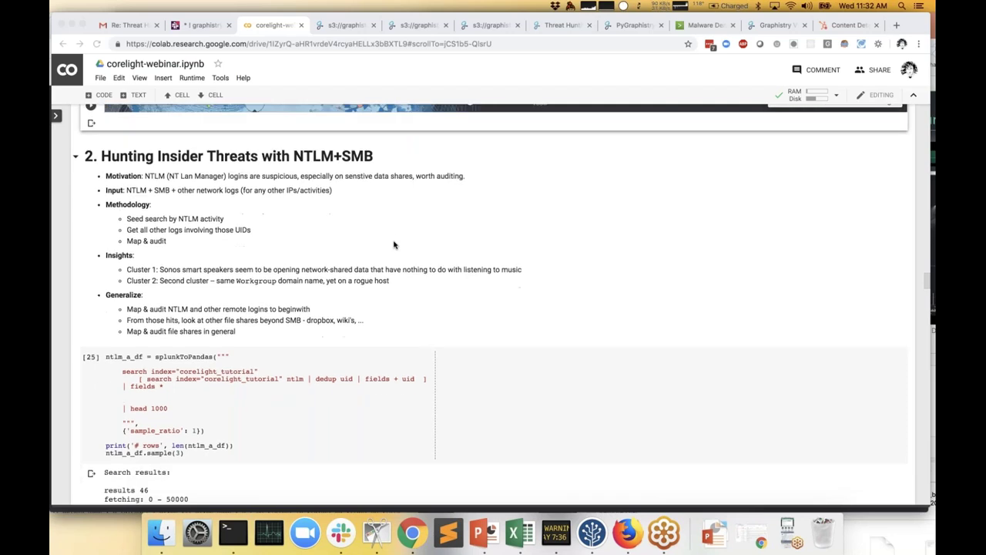
scroll(394, 245, down, 1)
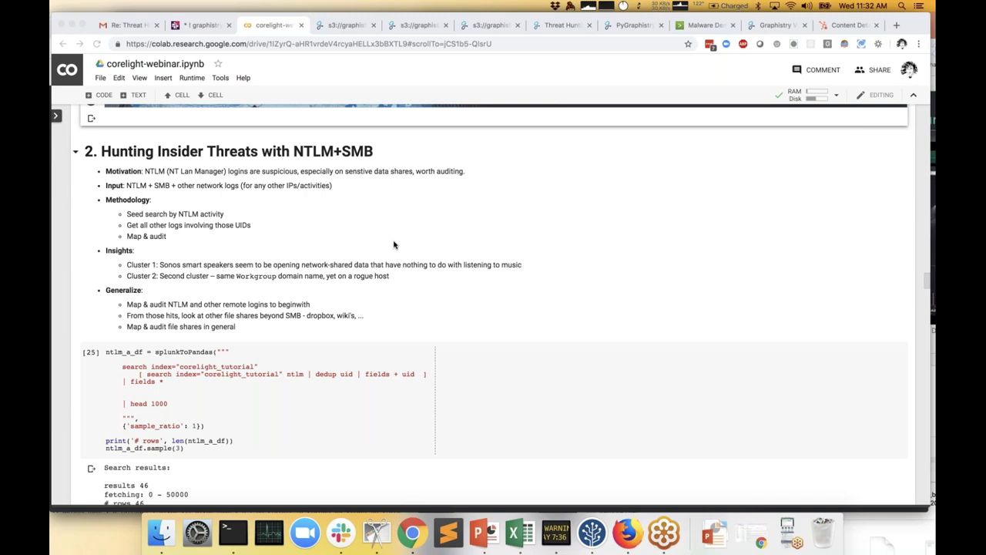
scroll(394, 245, down, 1)
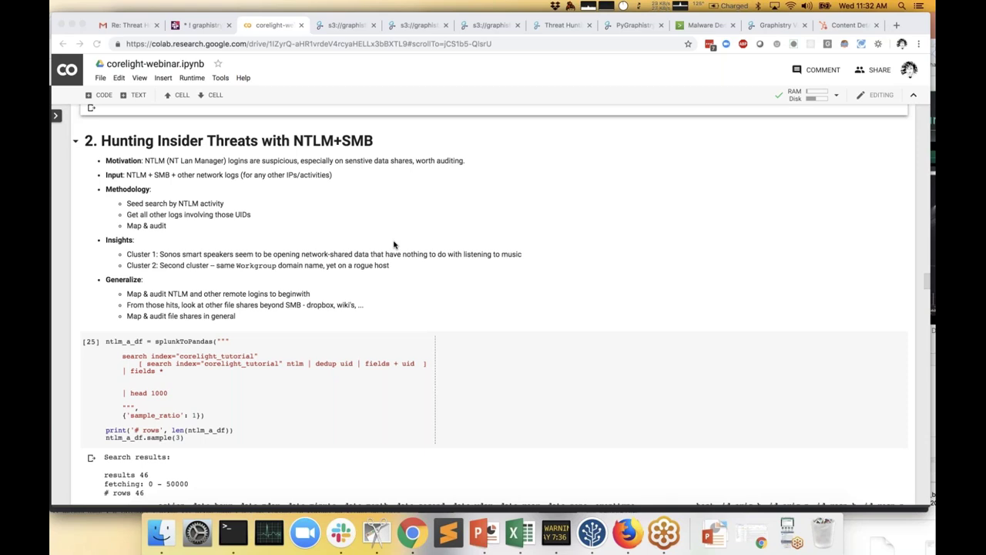
scroll(393, 245, down, 2)
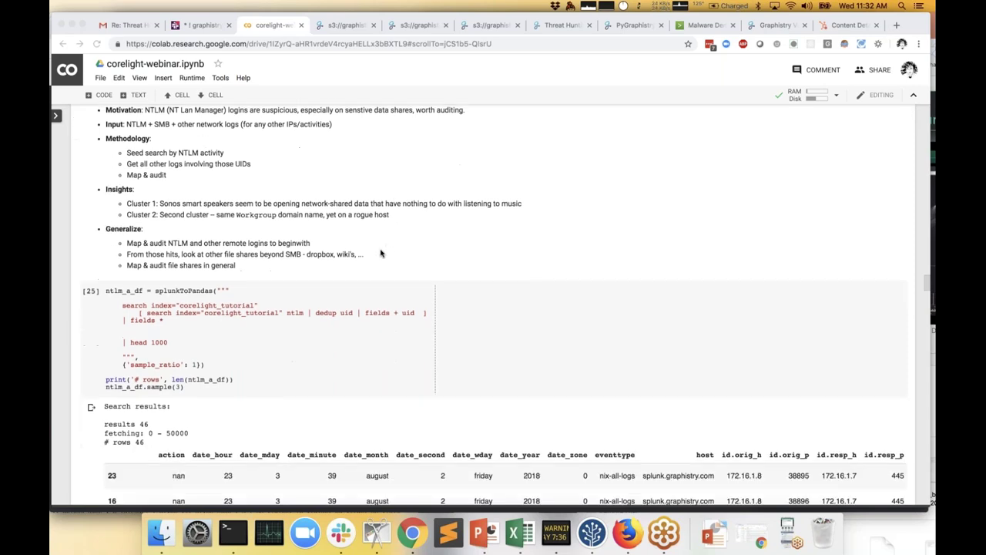
scroll(380, 253, down, 1)
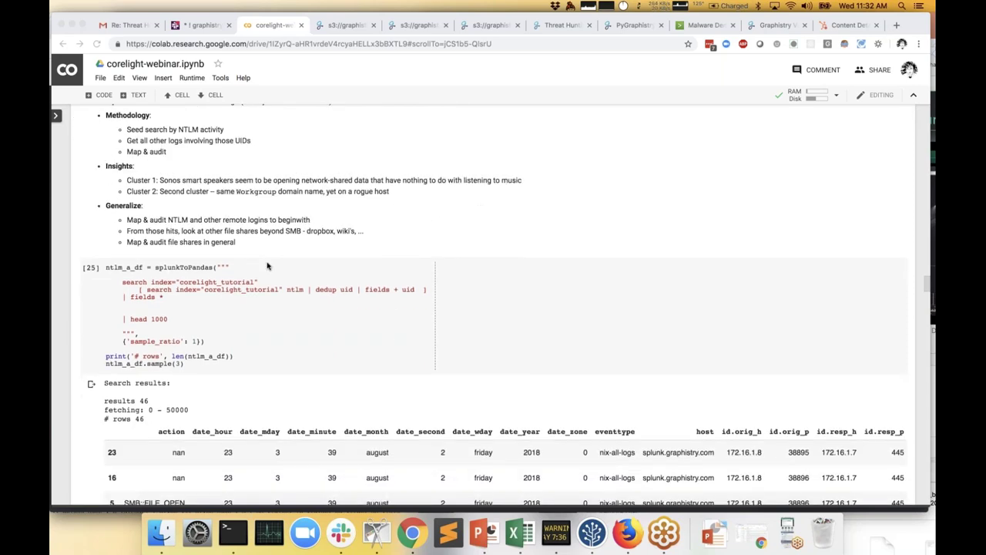
Step: Examine the Splunk query in the ntlm_a_df cell, highlighting it from the corelight_tutorial index search through "fields *"
scroll(267, 266, up, 1)
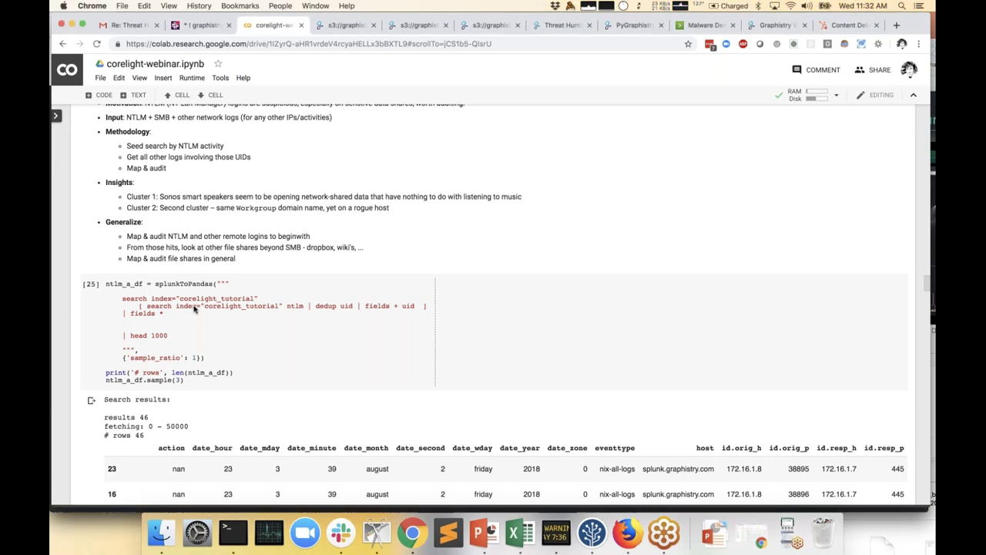
scroll(185, 304, down, 1)
click(121, 263)
drag(121, 264, 198, 282)
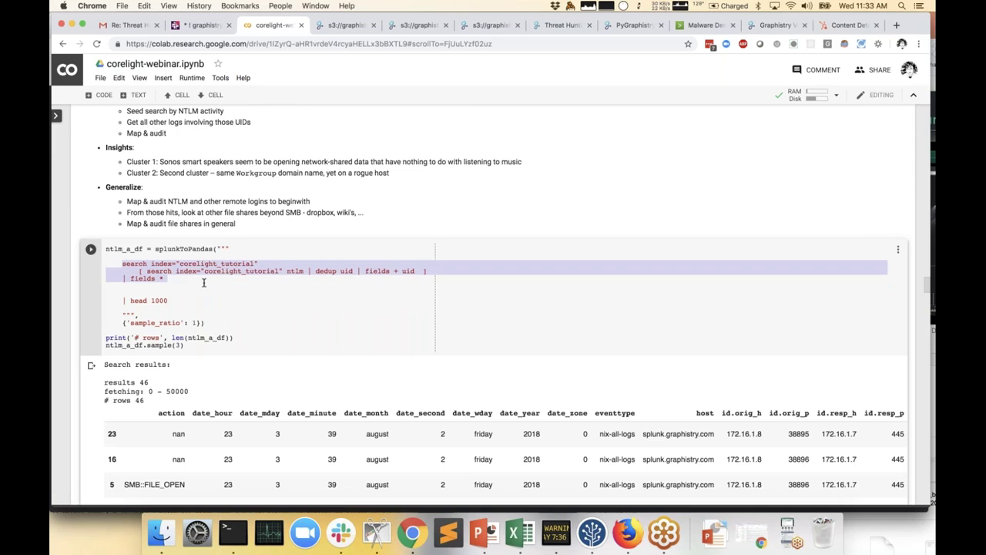
scroll(203, 281, down, 1)
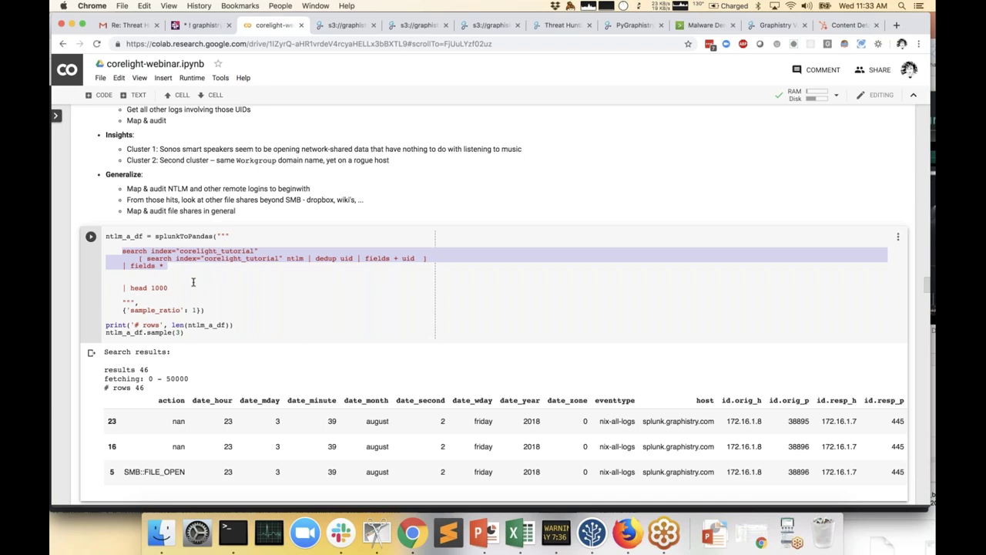
click(194, 281)
Step: Examine the bracketed ntlm subsearch in the query, highlighting its dedup uid and fields + uid parts
scroll(191, 267, up, 1)
drag(148, 265, 305, 265)
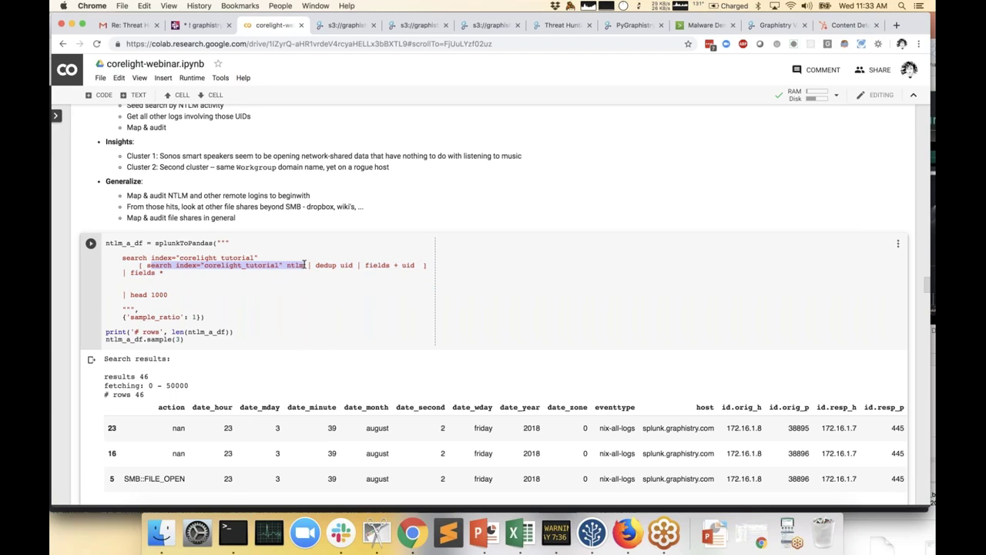
drag(304, 264, 417, 264)
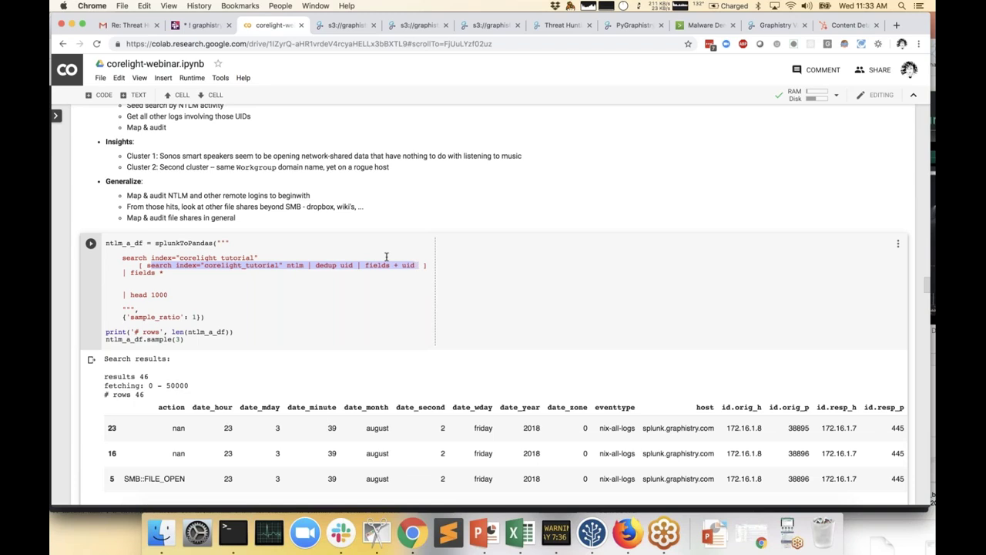
click(207, 258)
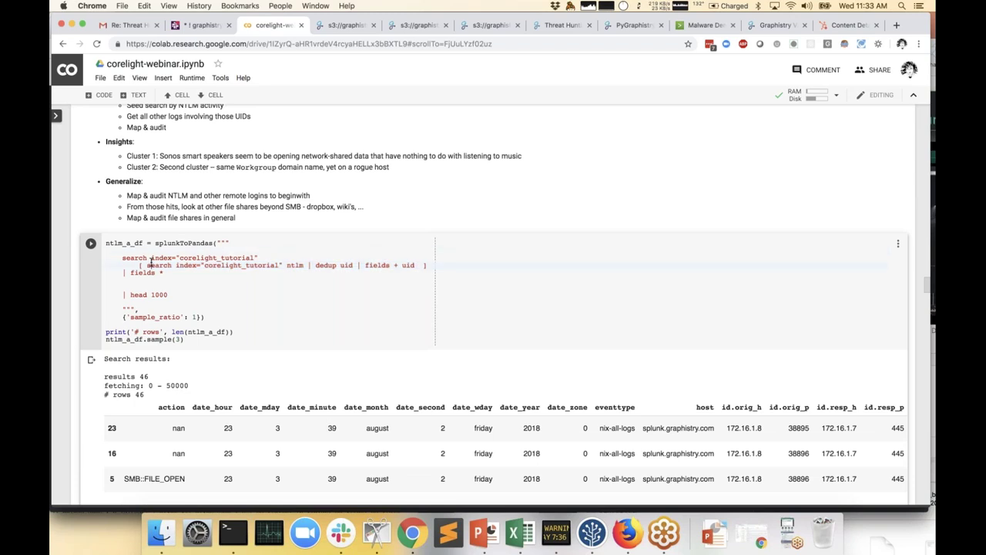
drag(152, 264, 414, 265)
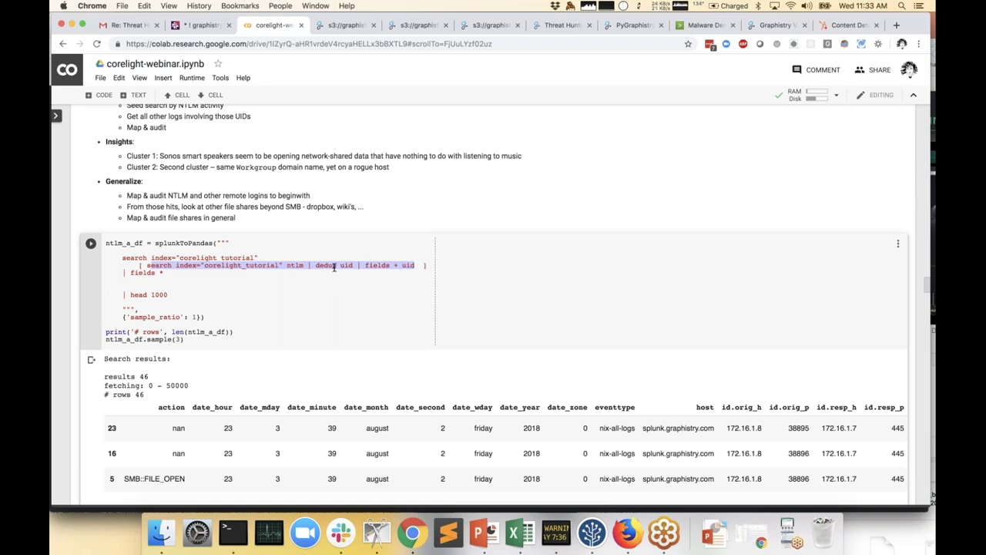
click(204, 258)
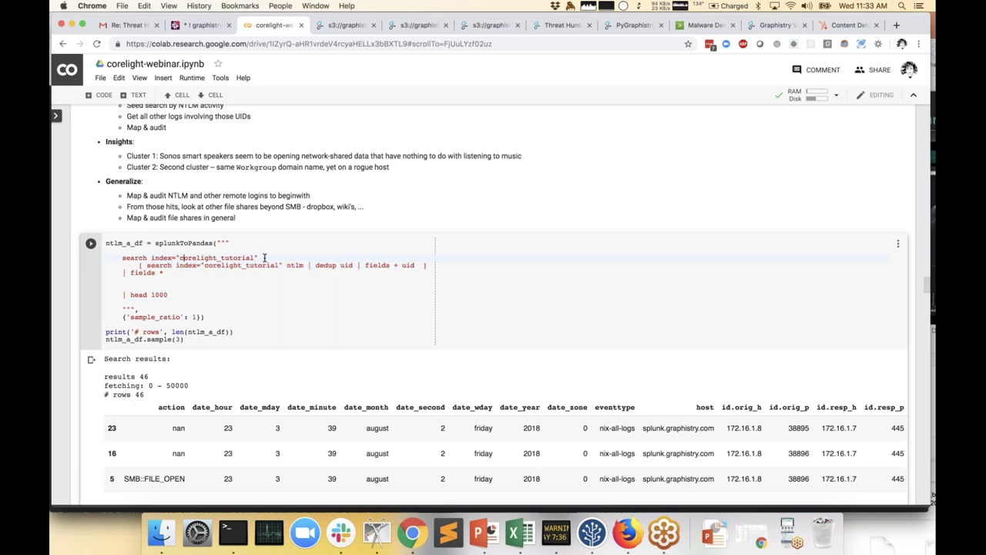
drag(402, 264, 413, 264)
scroll(353, 291, down, 1)
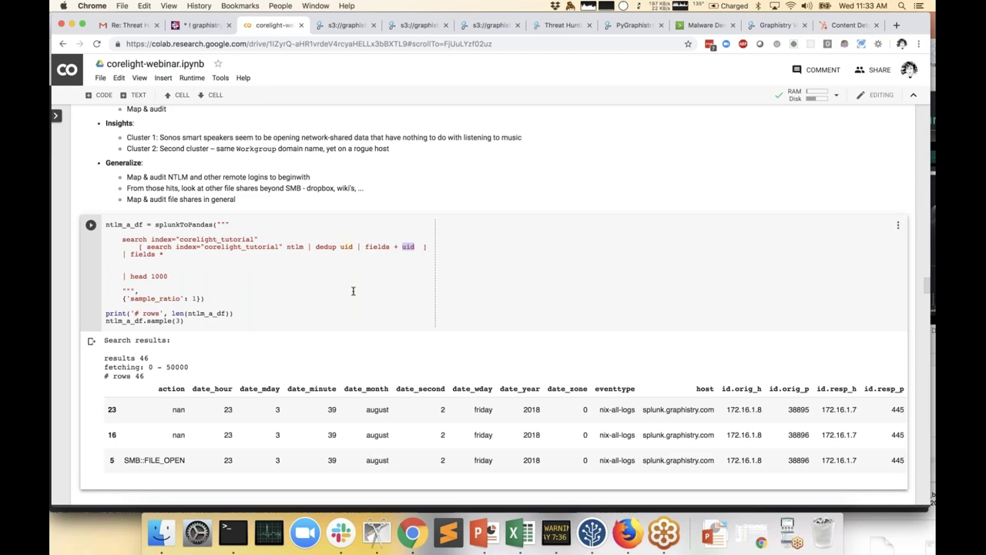
Step: Review the query's "head 1000" limit together with the result count and sample rows in the cell output
scroll(353, 291, down, 3)
click(154, 219)
triple_click(154, 220)
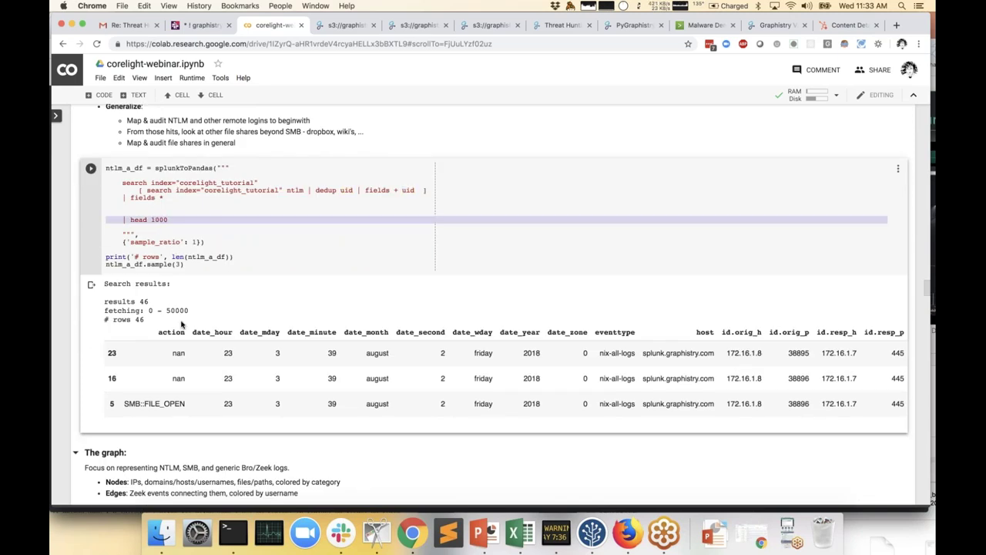
drag(144, 301, 177, 307)
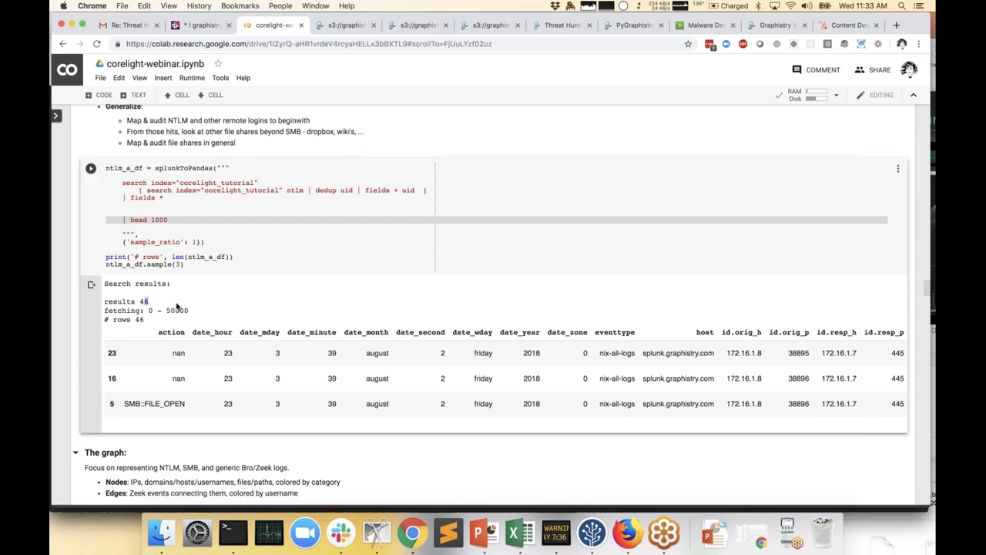
scroll(176, 307, up, 1)
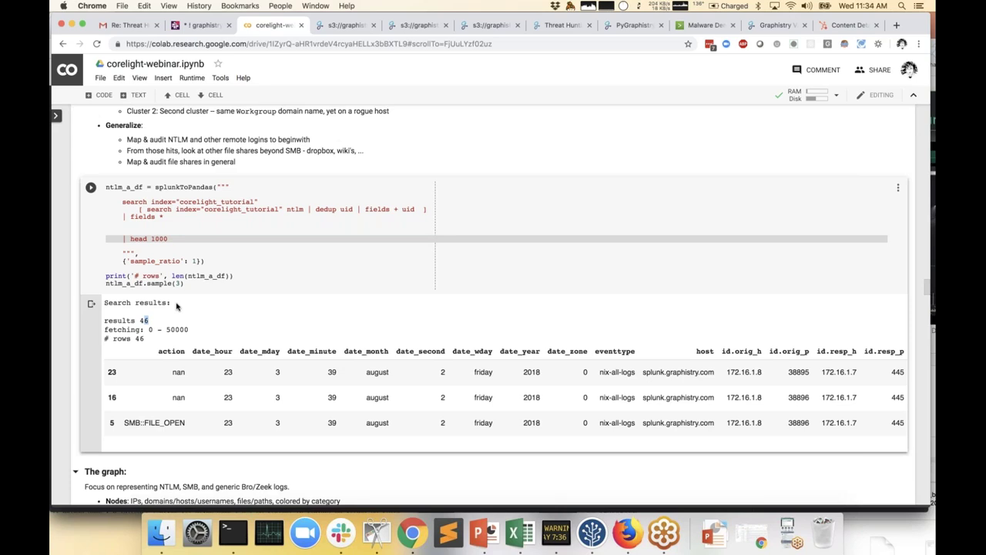
scroll(226, 333, down, 2)
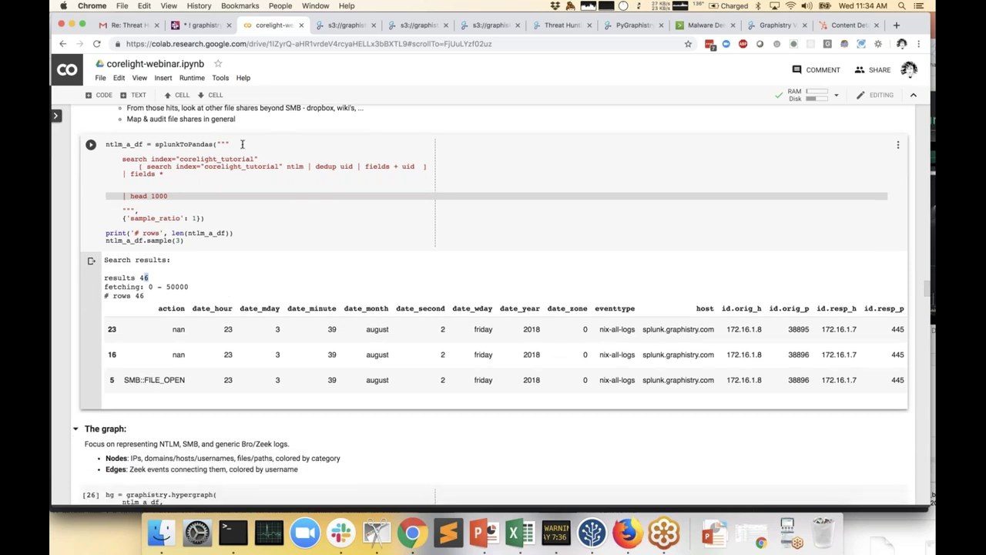
scroll(246, 286, down, 2)
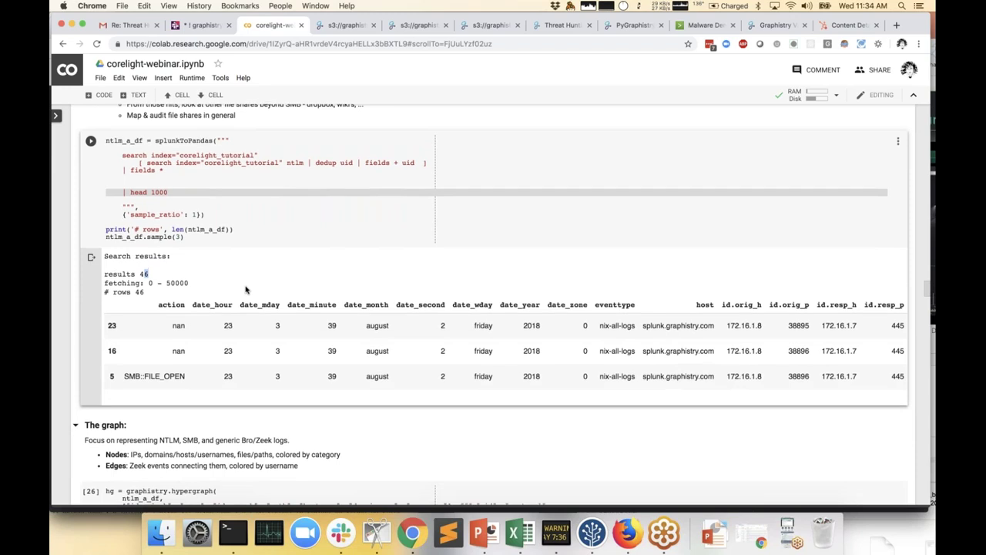
scroll(246, 289, down, 2)
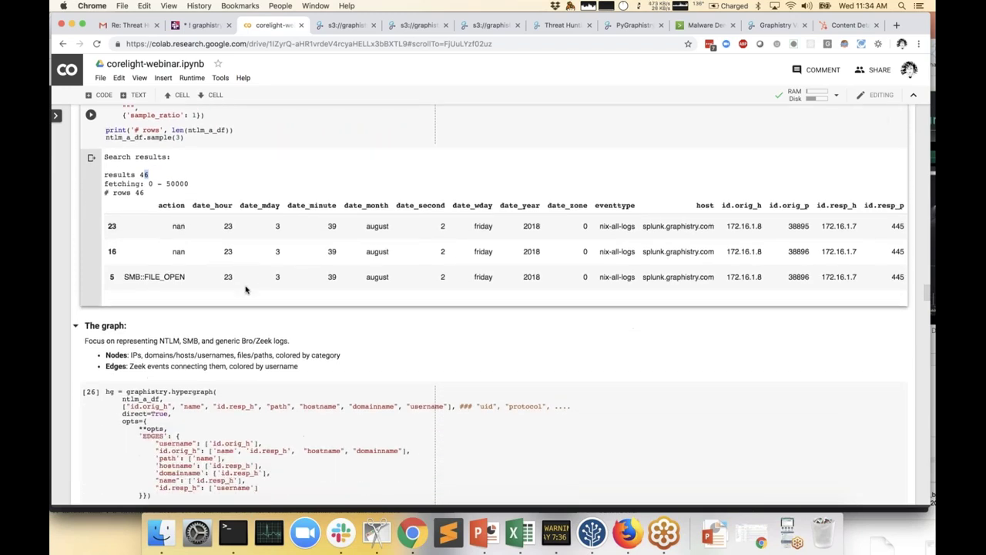
scroll(244, 287, up, 3)
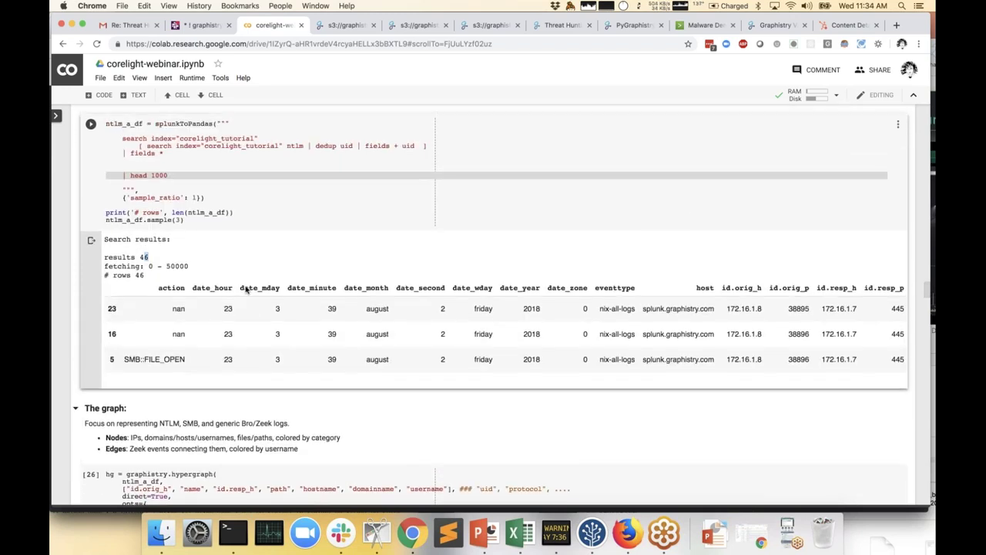
Step: Review the graphistry.hypergraph cell for the NTLM data, checking its node columns from id.orig_h to username and its edge definitions
scroll(246, 287, down, 5)
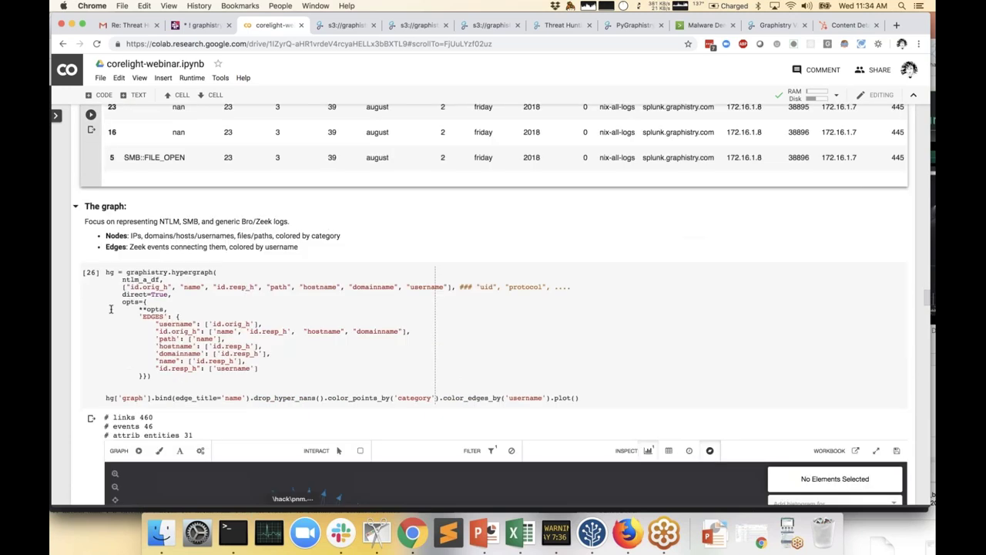
scroll(171, 221, down, 2)
drag(147, 216, 266, 216)
click(320, 216)
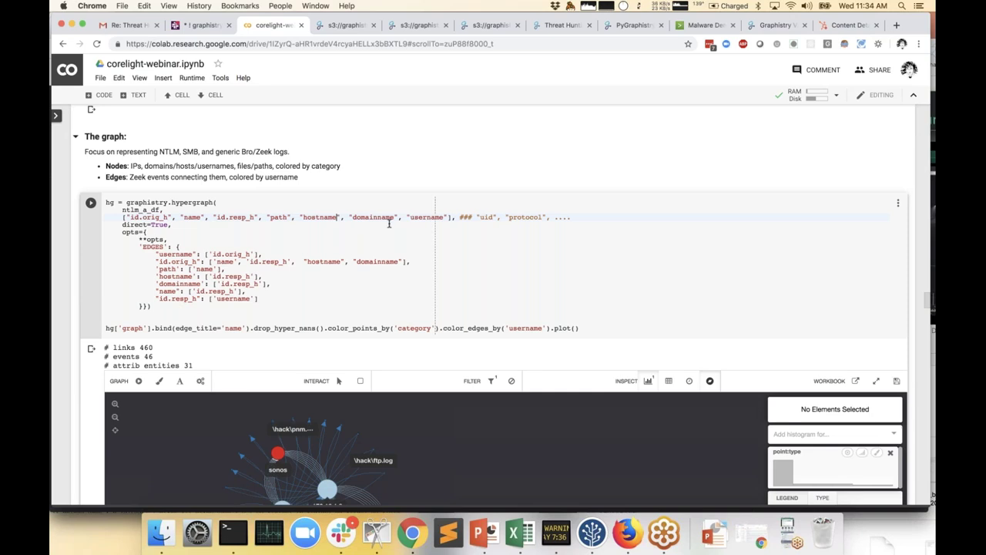
scroll(377, 229, down, 1)
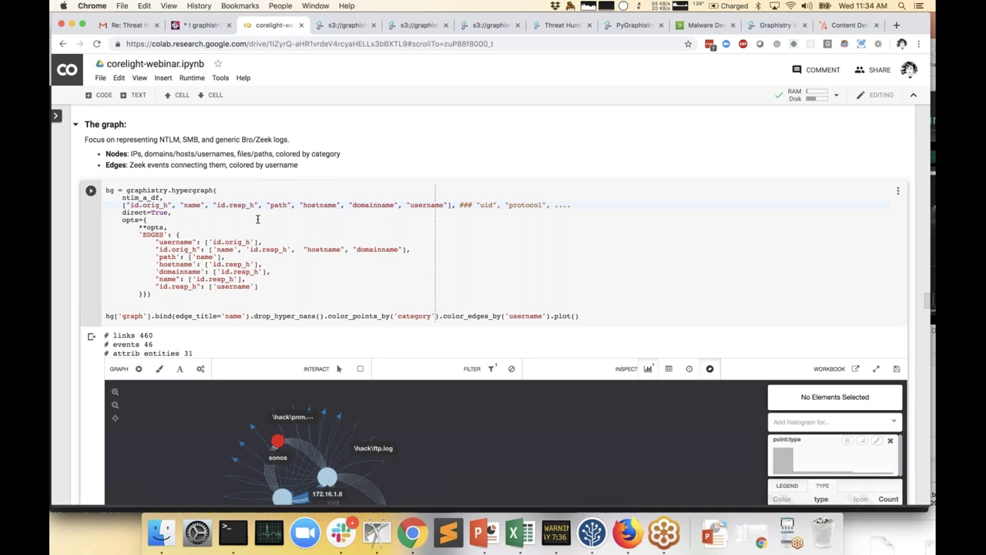
scroll(258, 218, down, 1)
scroll(258, 218, up, 2)
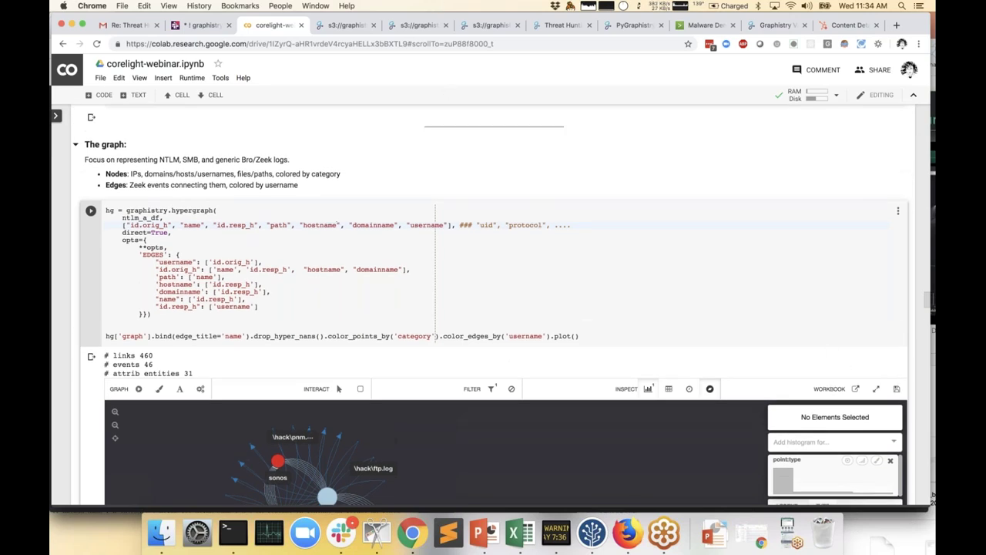
Step: Open the NTLM+SMB graph in its Graphistry browser tab and set the timebar to edge:_time
click(414, 26)
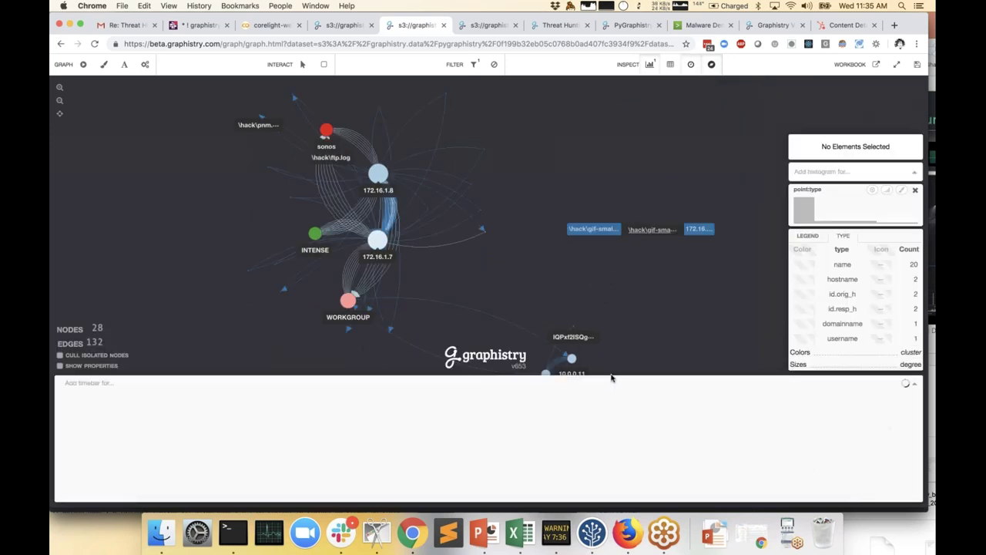
click(111, 382)
scroll(136, 339, down, 3)
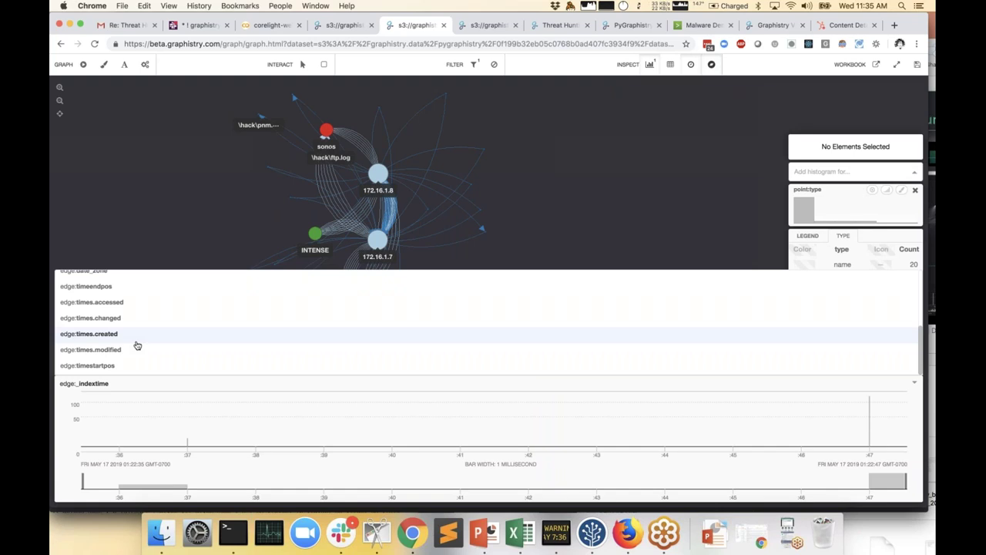
scroll(119, 334, up, 2)
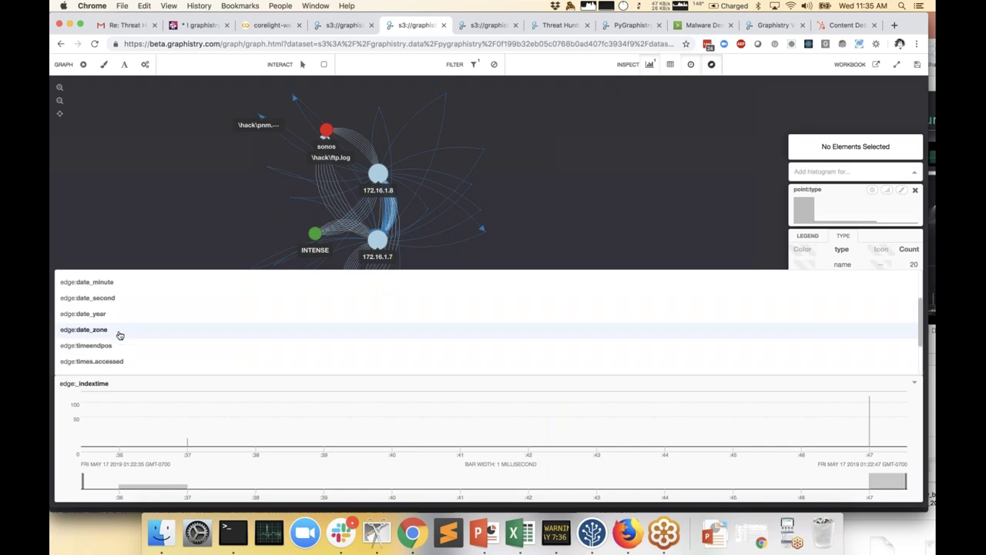
scroll(119, 334, up, 2)
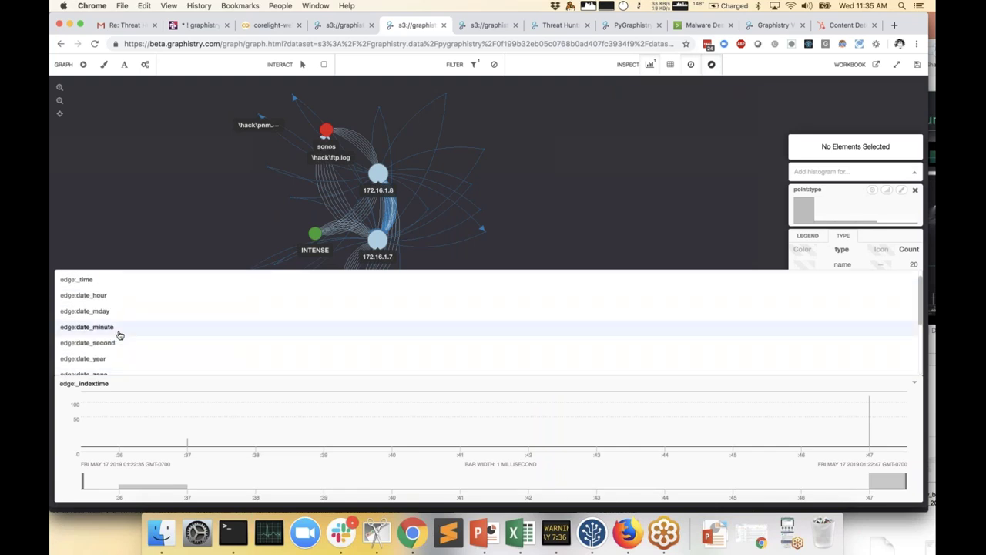
text(time)
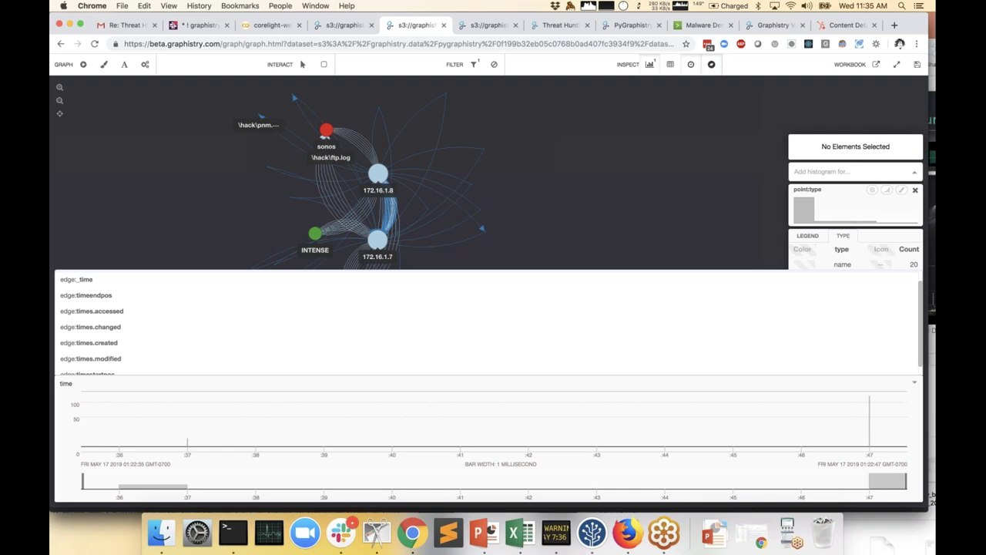
click(85, 284)
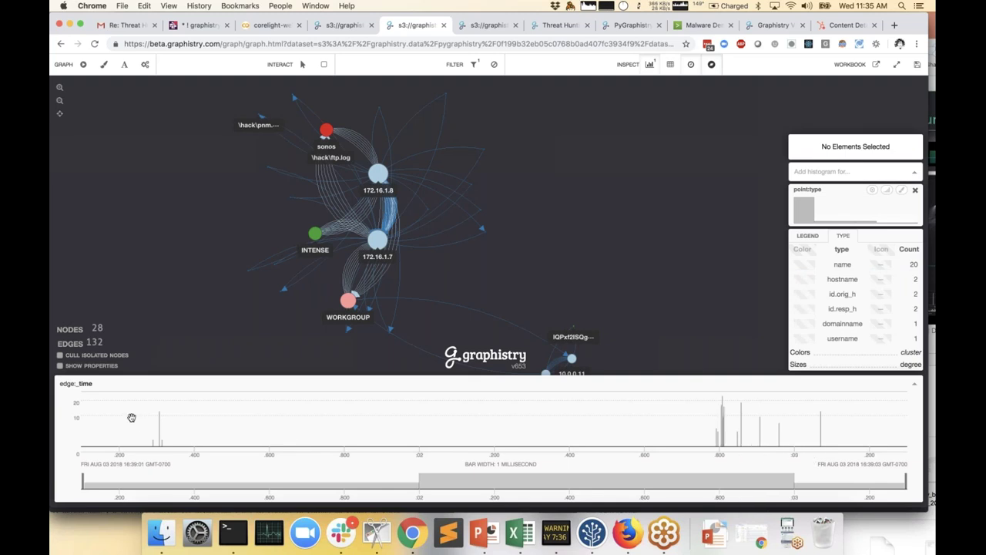
Step: Cull isolated nodes while moving a temporary time window from the earliest to the latest edges, and clear the window
drag(130, 416, 217, 417)
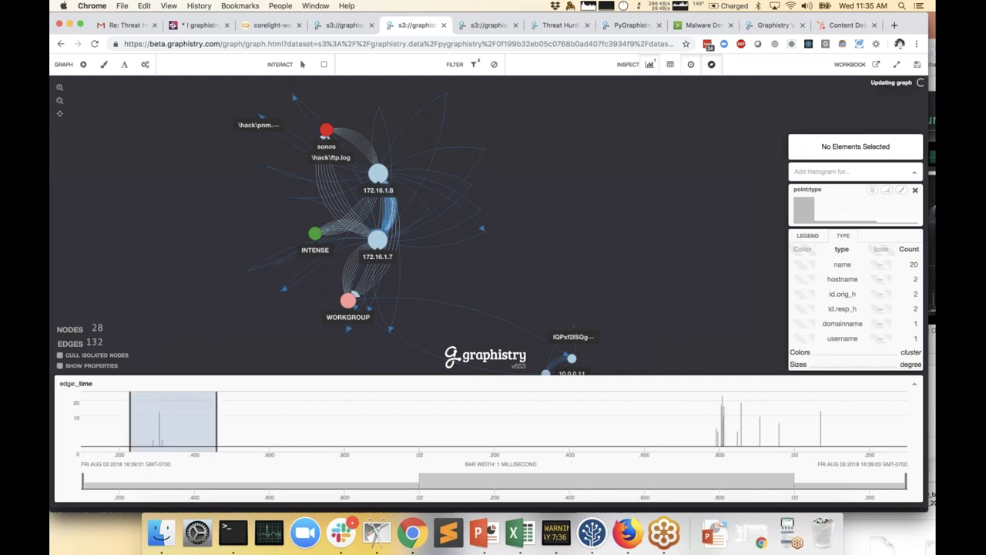
click(108, 356)
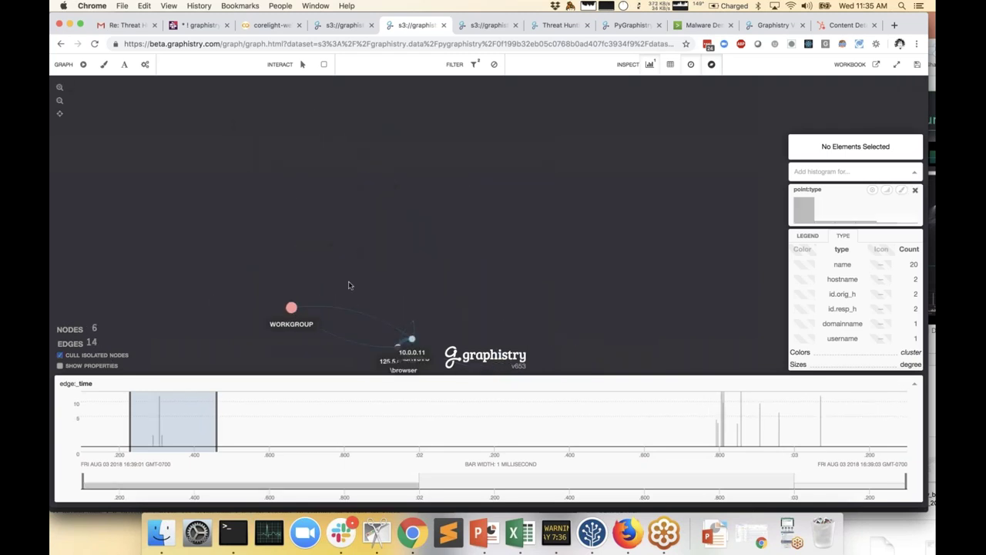
drag(181, 412, 812, 409)
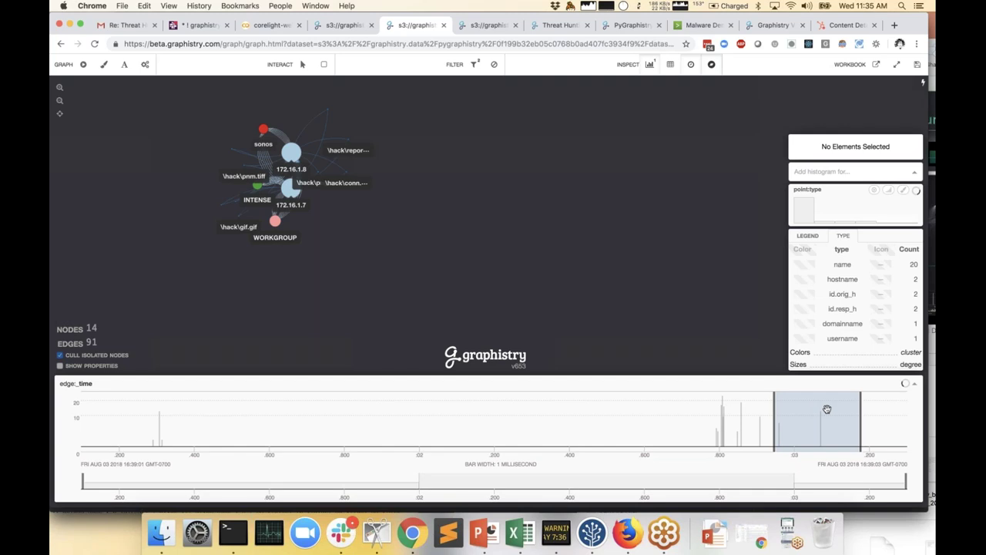
click(842, 406)
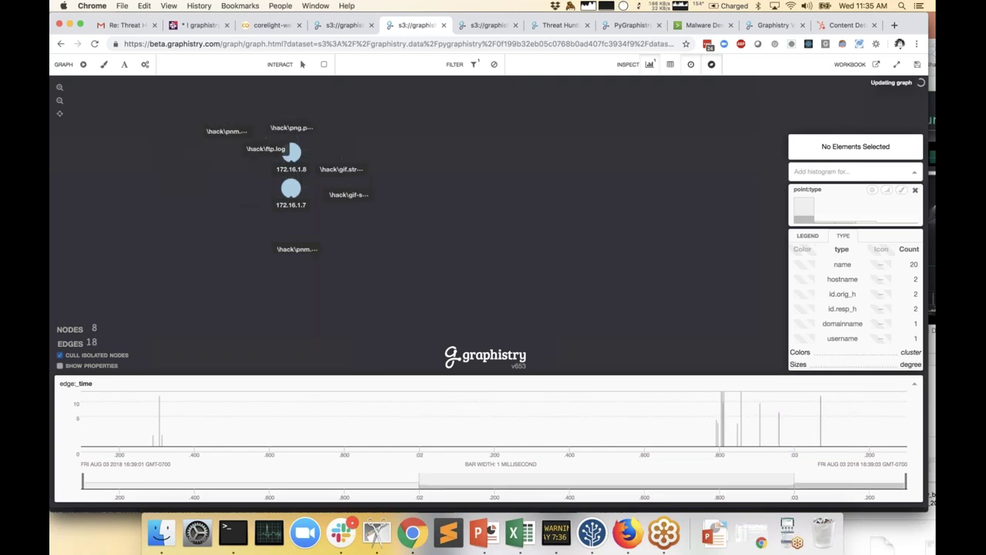
Step: Add a histogram for edge:_time and color the edges by it with the Gradient (Spectral7 7) palette
click(832, 171)
text(time)
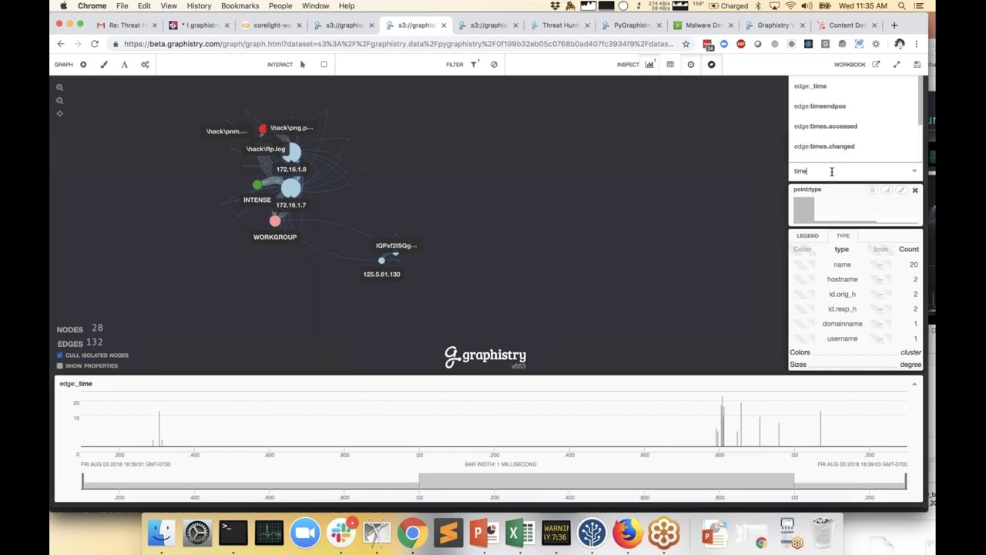
click(832, 90)
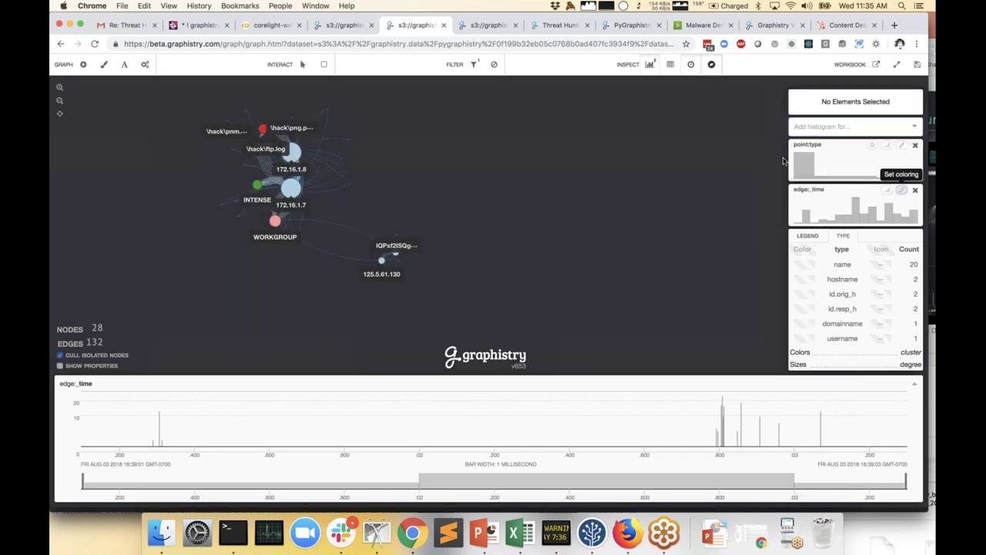
click(901, 190)
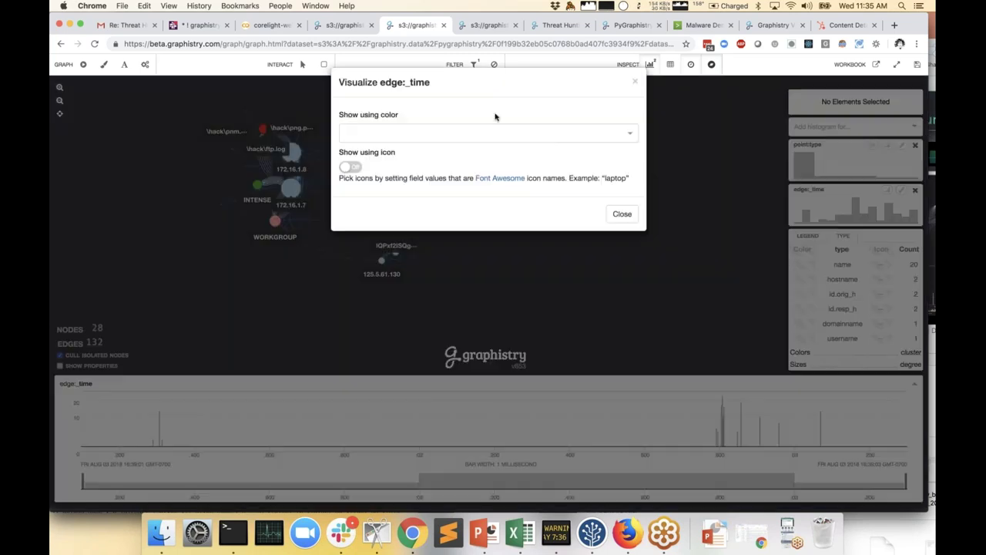
text(spec)
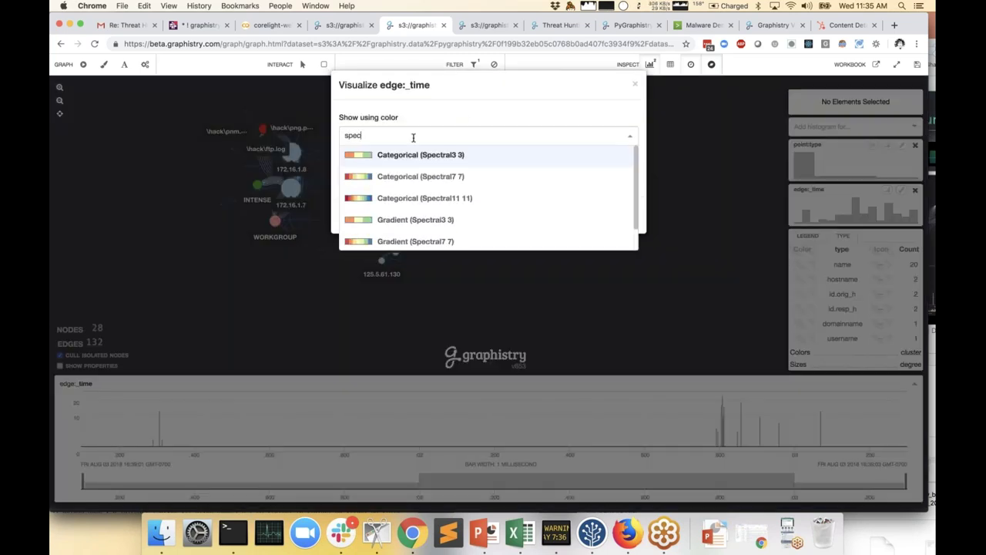
click(389, 239)
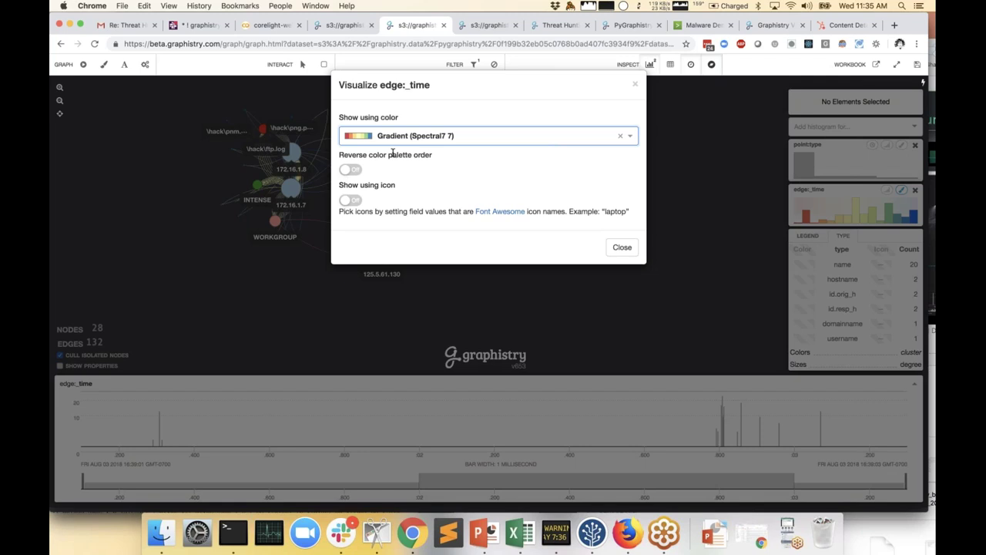
Step: Reverse the palette order of the edge:_time edge coloring and hide the timebar
click(351, 170)
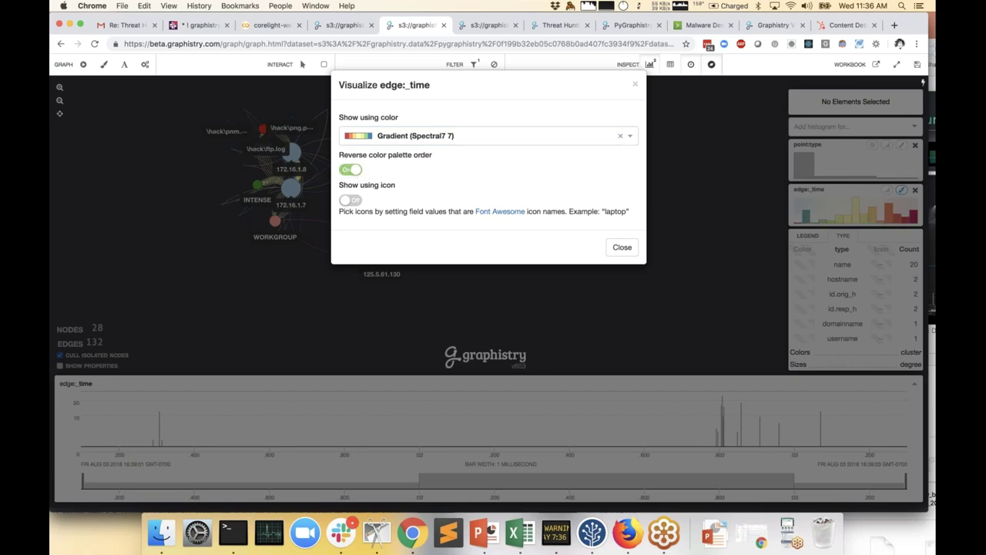
click(624, 248)
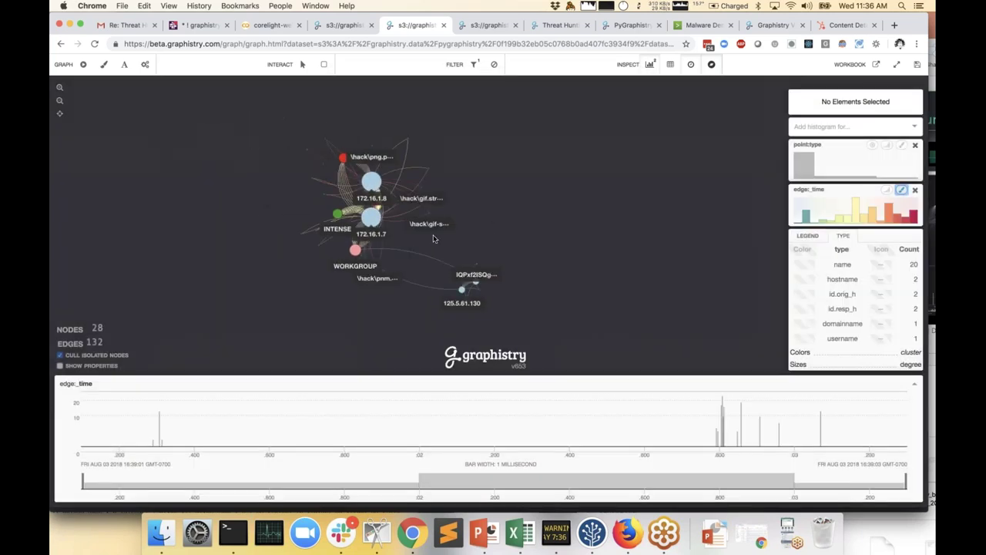
click(693, 65)
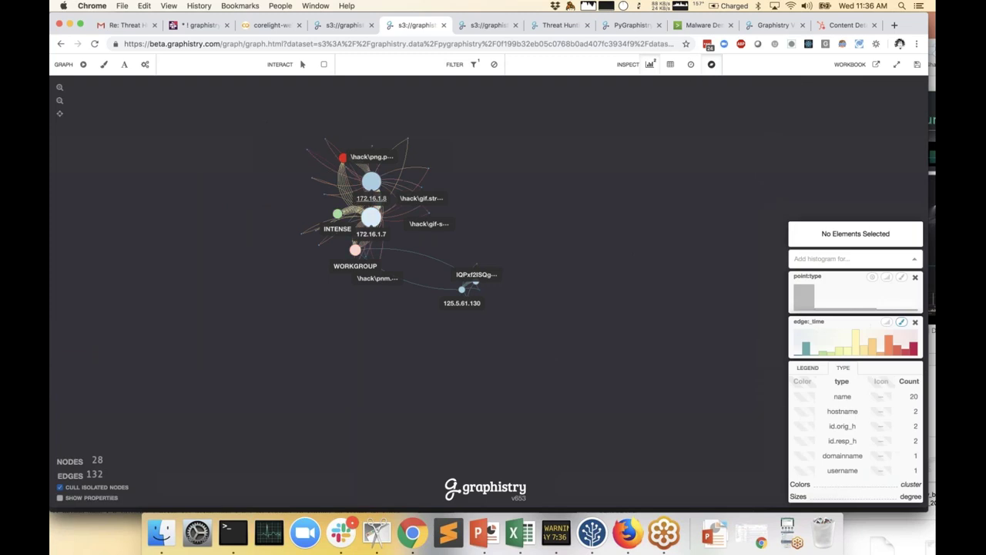
Step: Rerun the graph layout and highlight the edges belonging to the early and middle bars of the edge:_time histogram
click(83, 64)
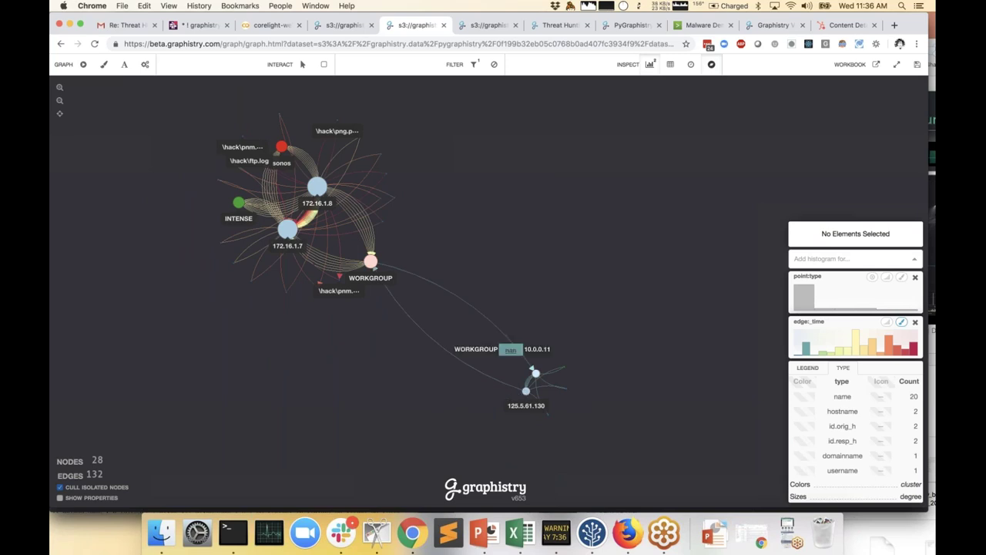
mouse_move(806, 340)
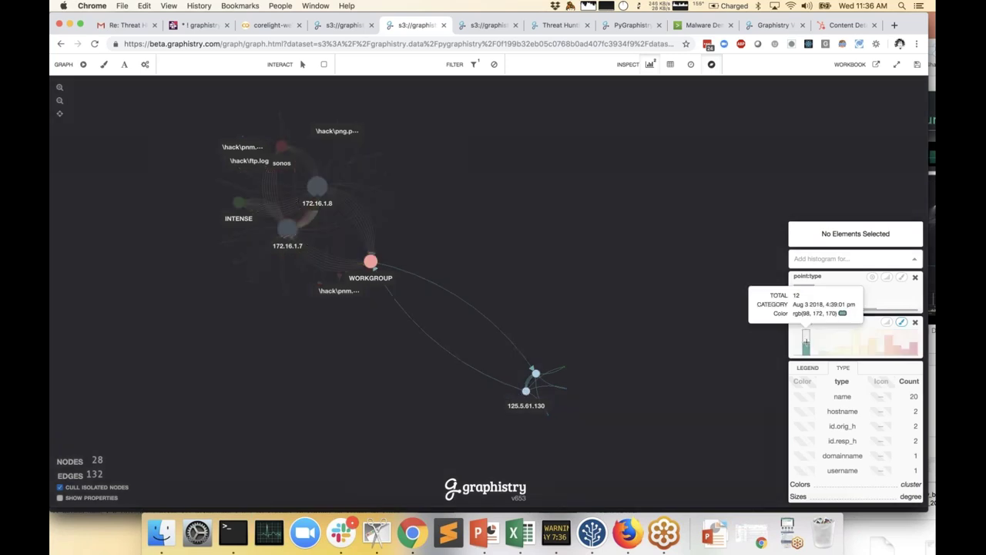
scroll(539, 378, up, 3)
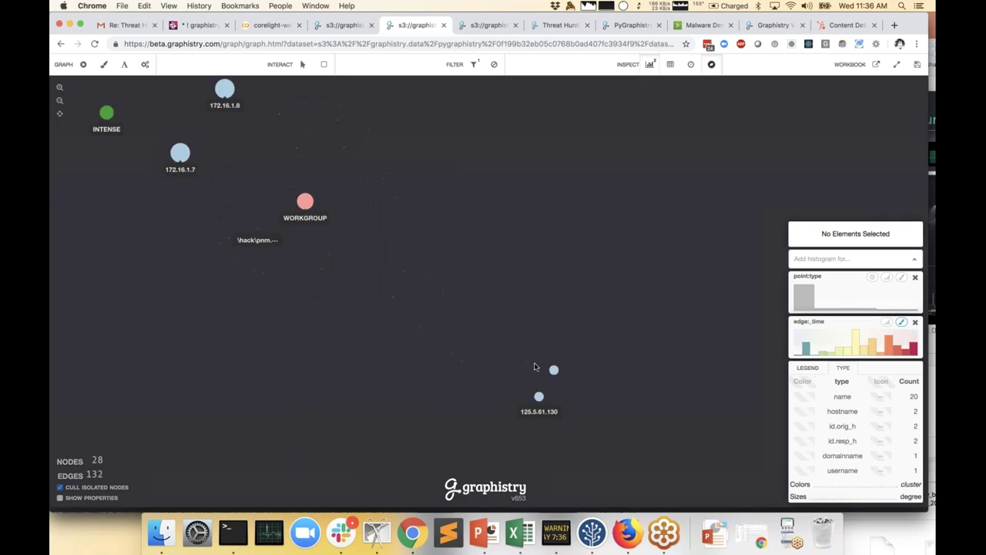
scroll(553, 323, down, 3)
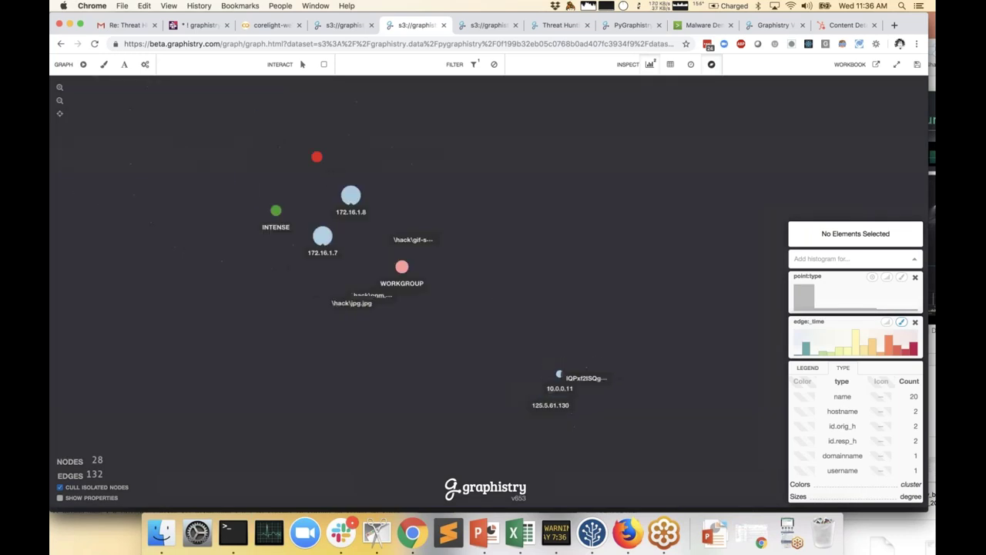
mouse_move(843, 338)
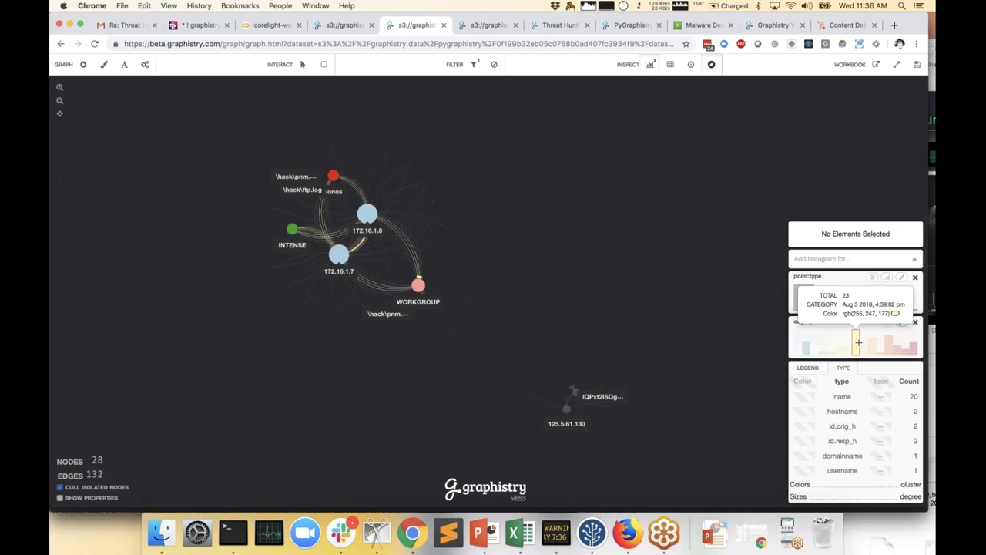
Step: Filter the graph to successive edge:_time histogram ranges from latest to earliest, then clear the time filter
mouse_move(883, 339)
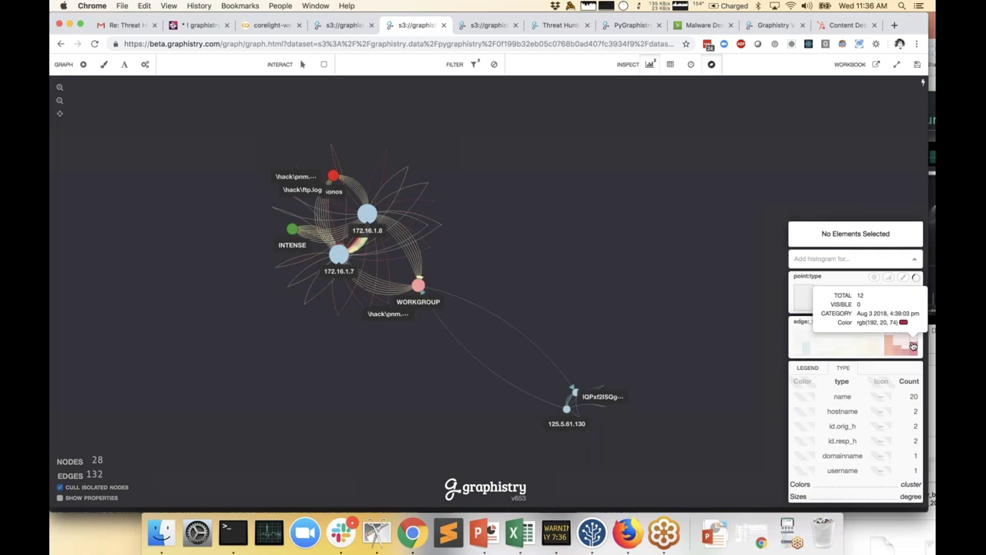
click(912, 344)
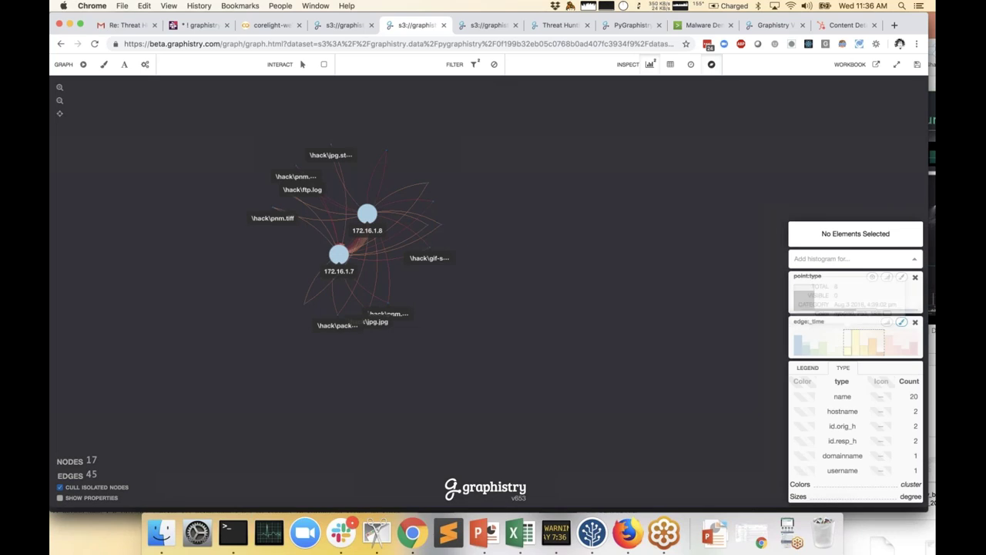
drag(882, 346, 837, 349)
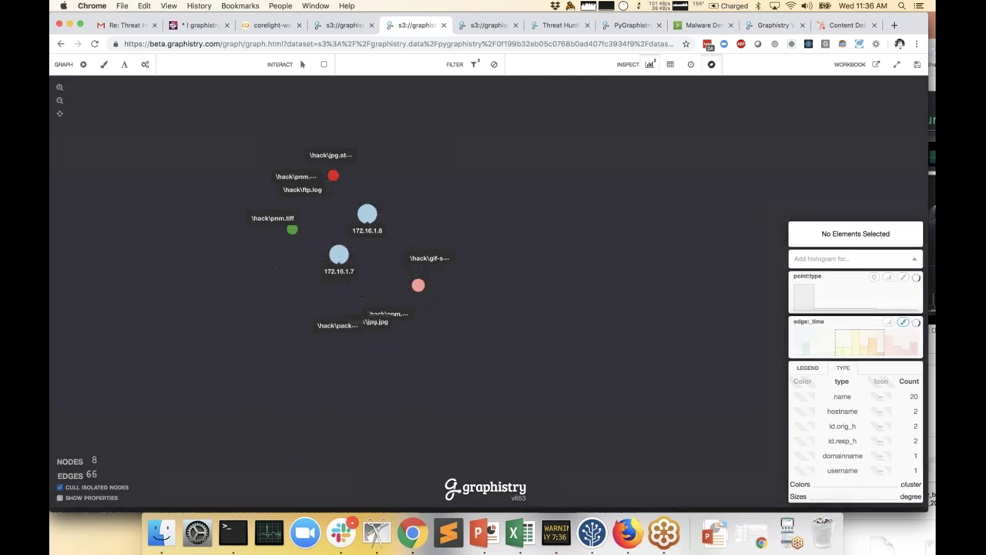
mouse_move(824, 336)
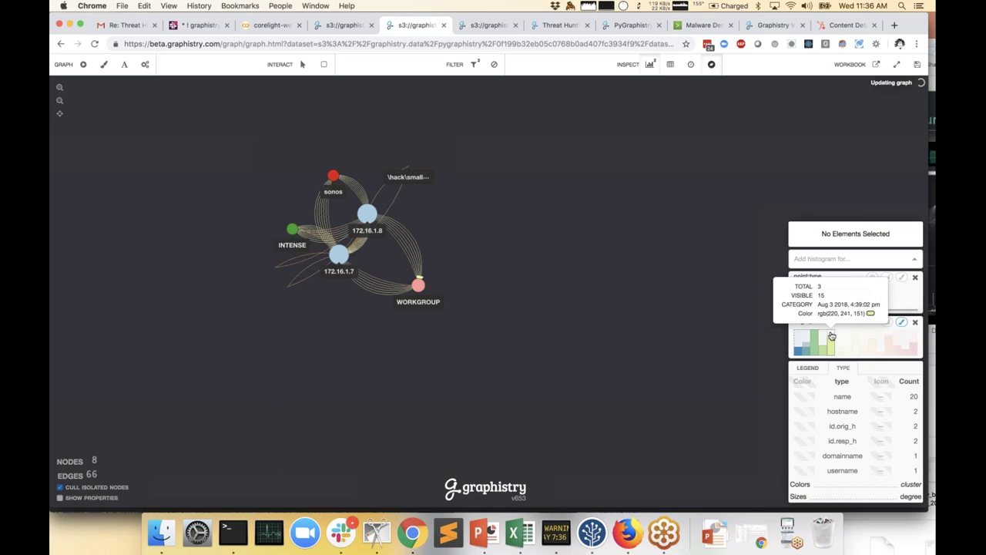
click(827, 336)
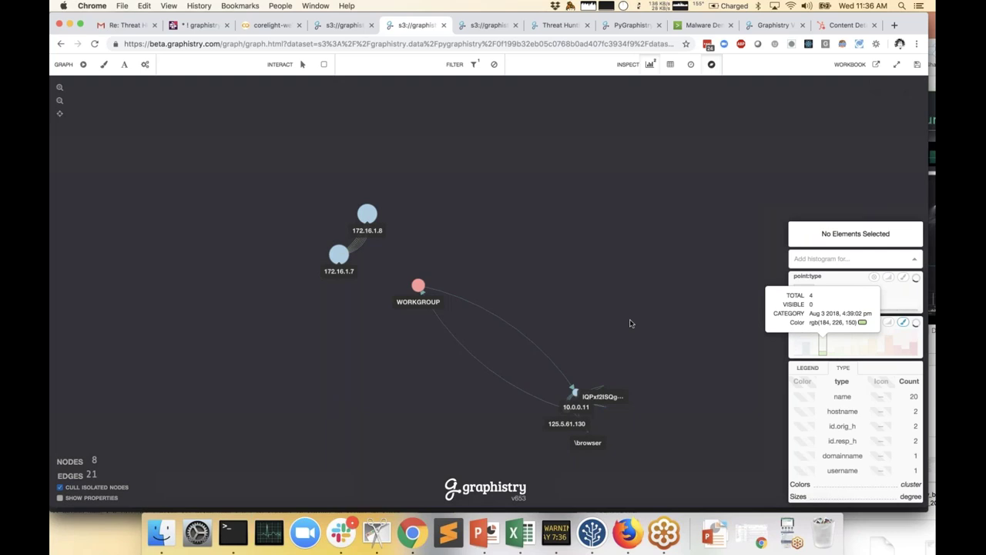
click(568, 321)
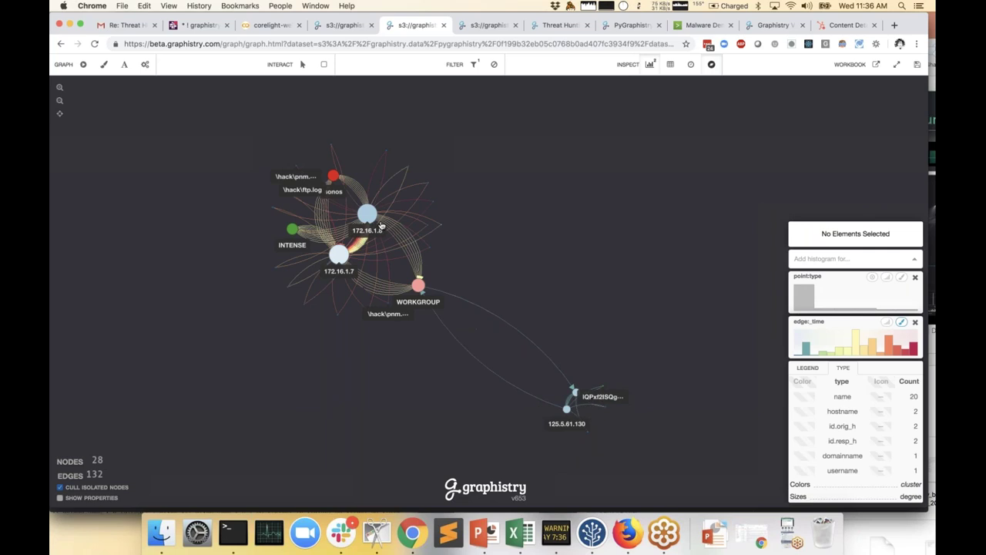
Step: Inspect the WORKGROUP domain node's properties and its connections between the two clusters, and clear the selection
scroll(418, 286, up, 5)
click(418, 287)
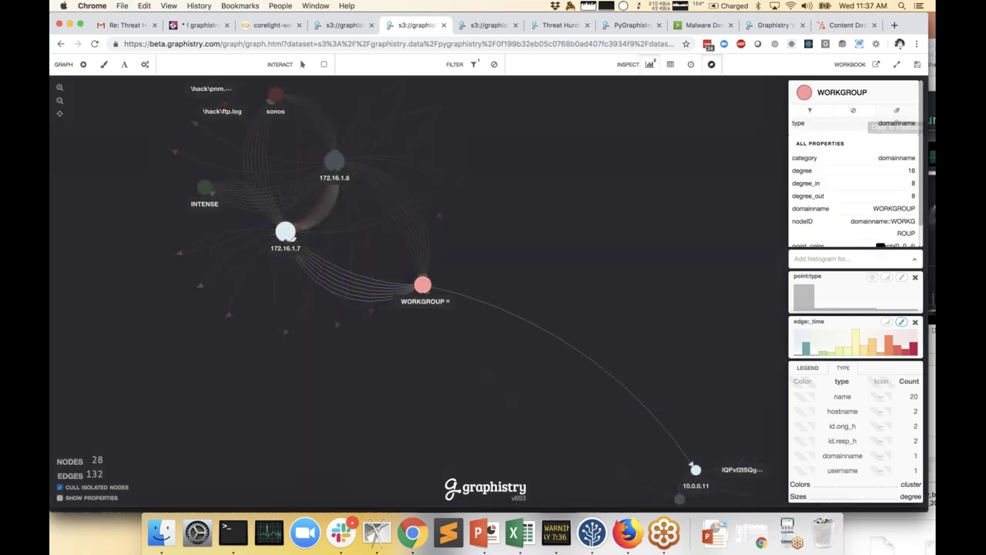
click(581, 262)
scroll(581, 262, down, 5)
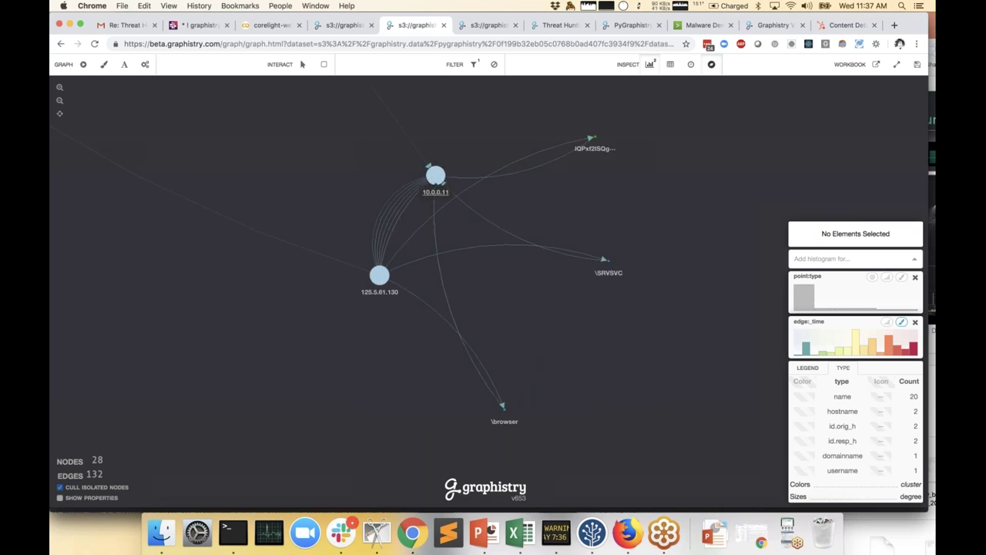
Step: Inspect the hostname node IQPxf2ISQgEV1bGK and the \browser node in the small 10.0.0.11 cluster, and clear the selection
click(598, 137)
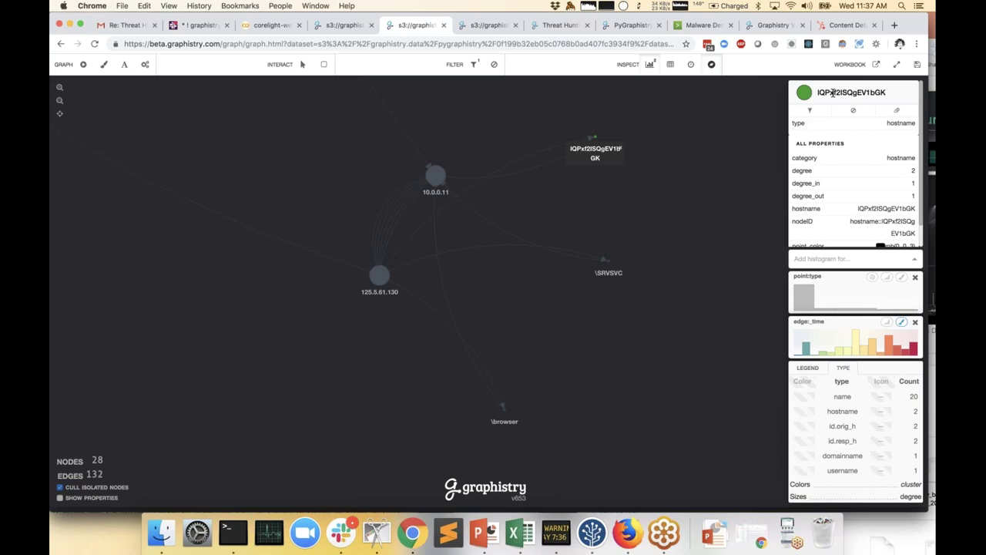
click(689, 156)
click(598, 137)
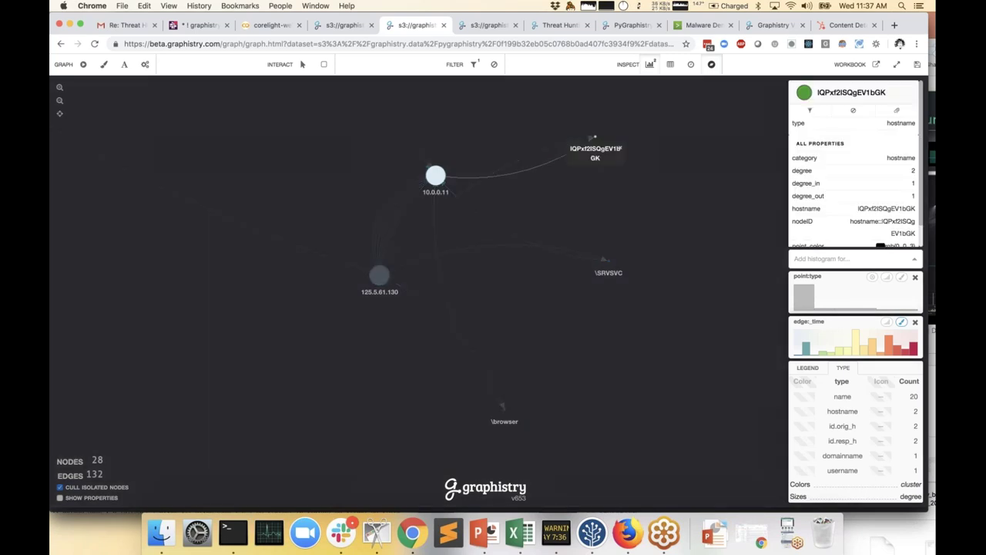
click(504, 420)
click(622, 256)
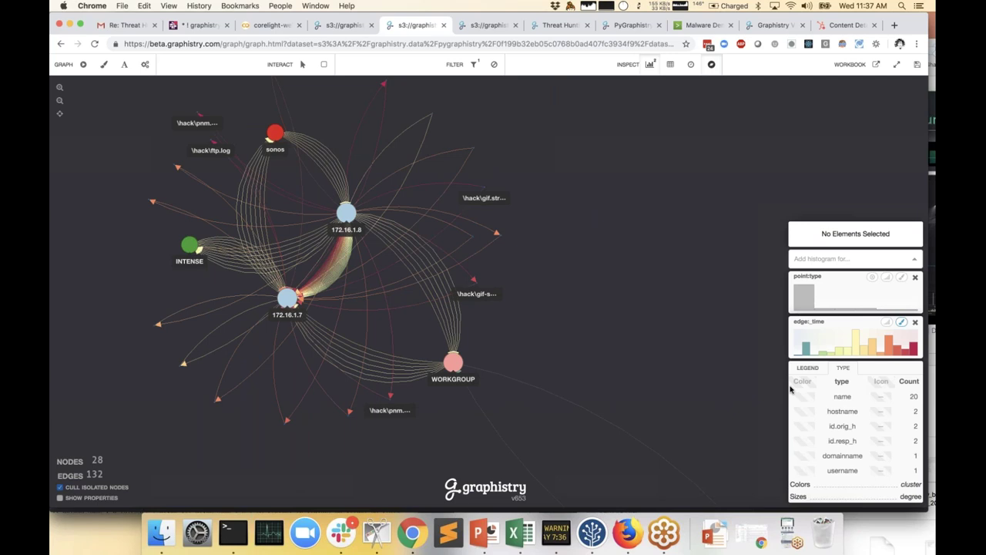
Step: Examine the main cluster around 172.16.1.7 and 172.16.1.8, inspecting the sonos username node's properties and connections
mouse_move(855, 345)
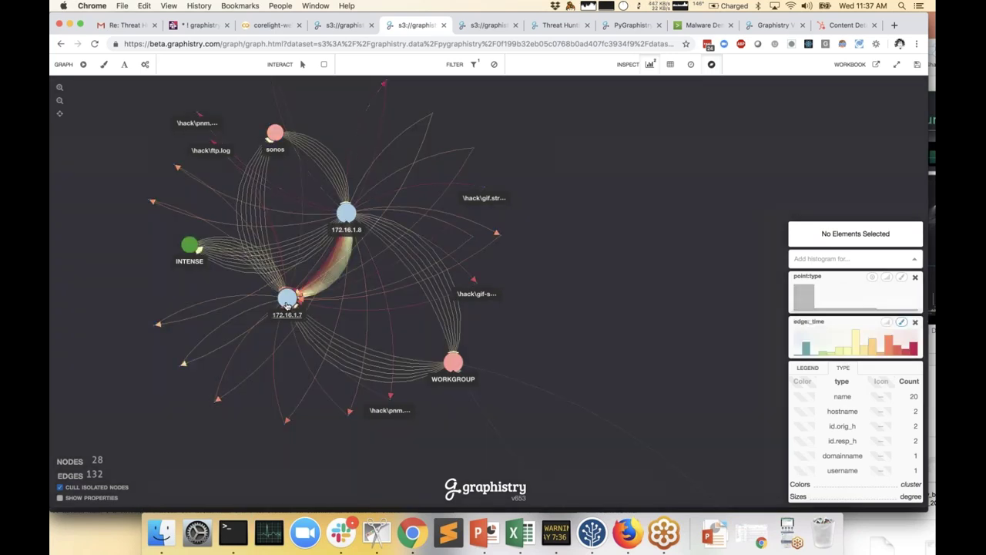
scroll(370, 324, up, 5)
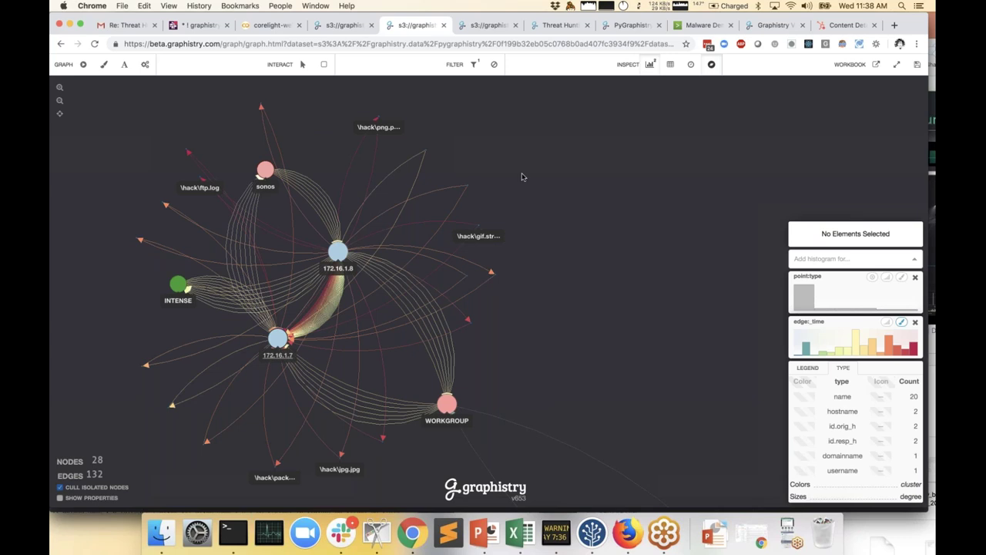
drag(522, 177, 597, 170)
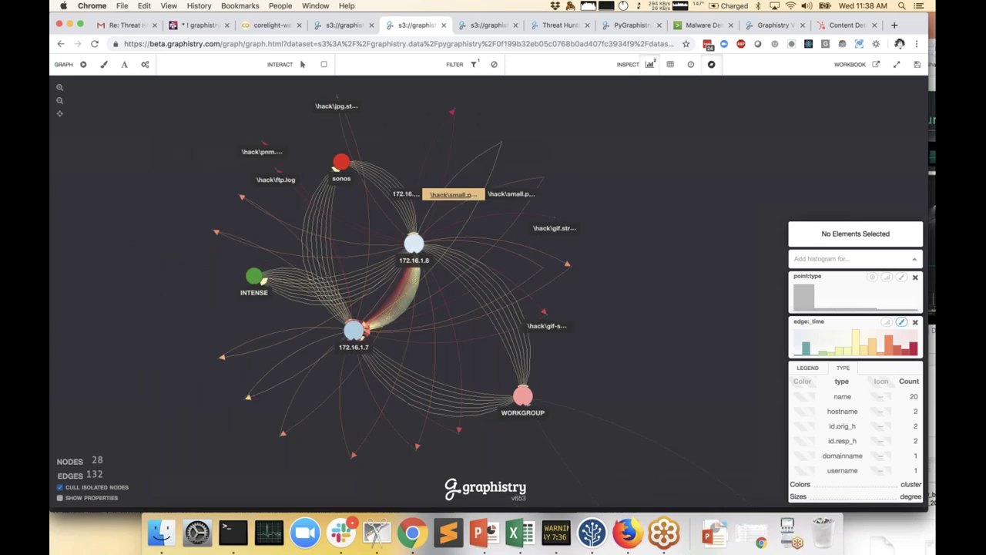
click(342, 164)
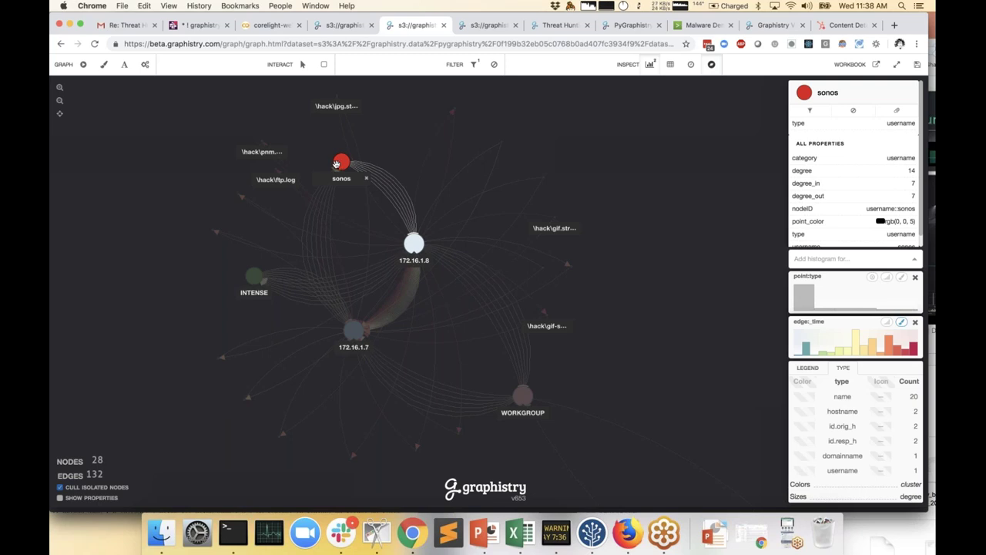
click(391, 144)
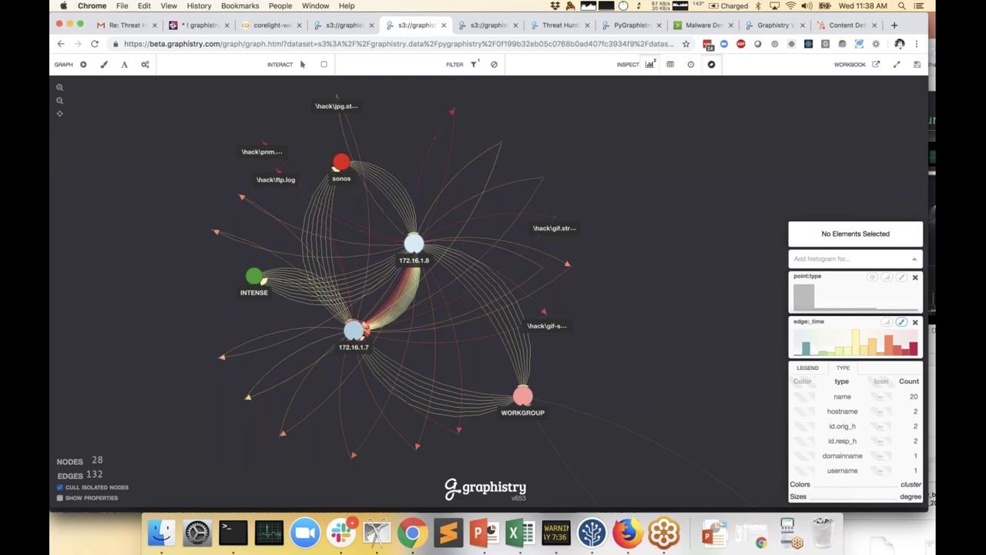
click(341, 163)
click(341, 163)
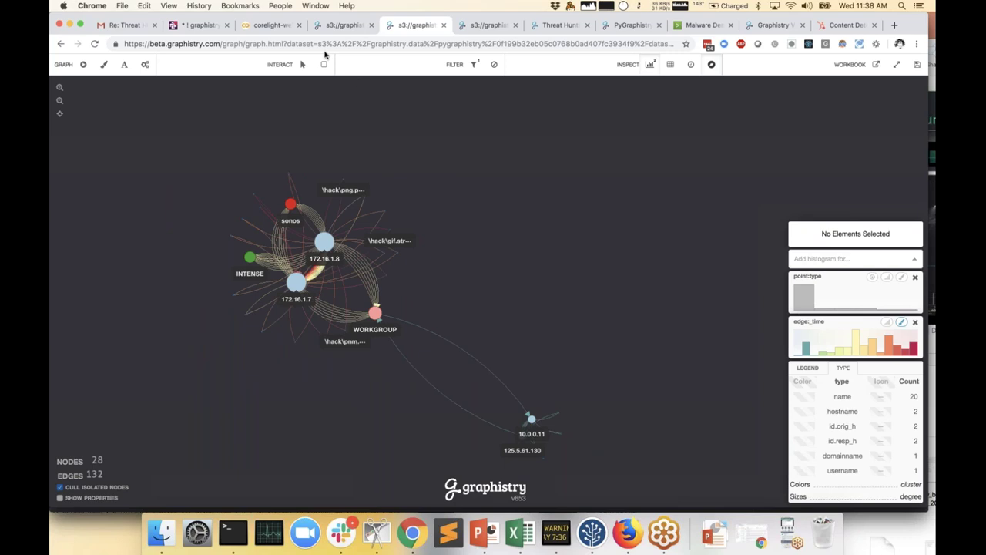
Step: Return to the corelight-webinar.ipynb notebook and review the ntlm_a_df Splunk query, including its dedup by uid
click(273, 25)
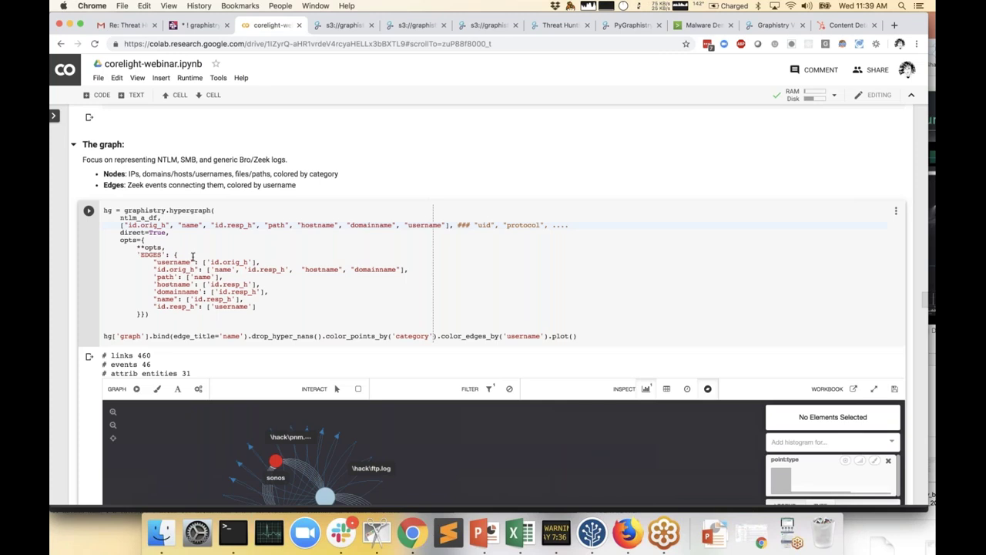
scroll(177, 225, up, 8)
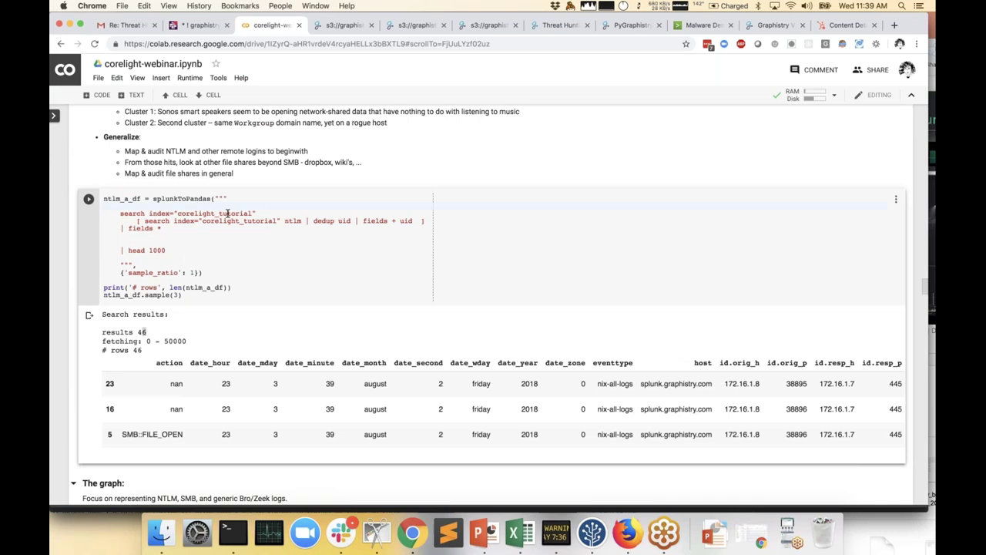
double_click(406, 220)
click(359, 235)
scroll(76, 292, down, 10)
Step: Go back to the NTLM+SMB graph and add a histogram for edge:username
click(342, 25)
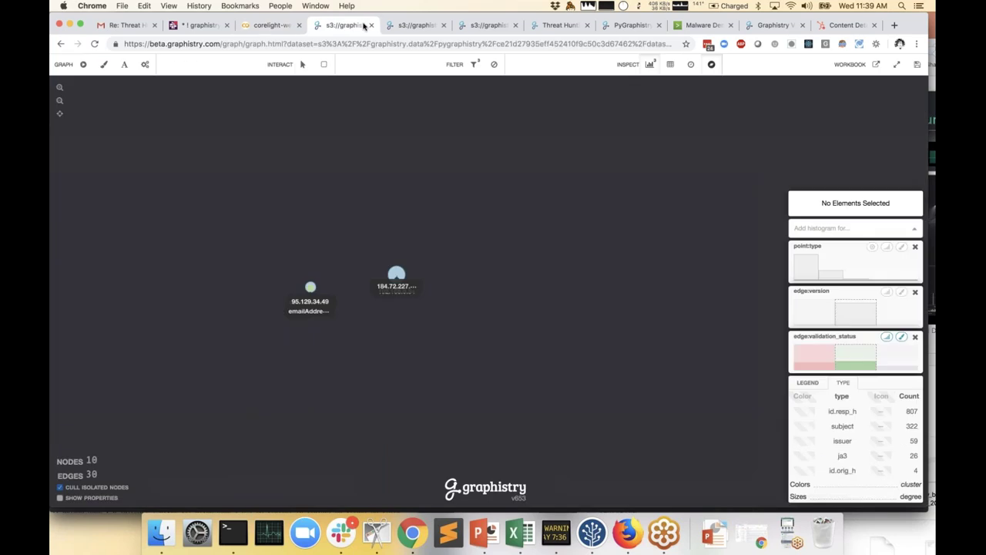
click(408, 26)
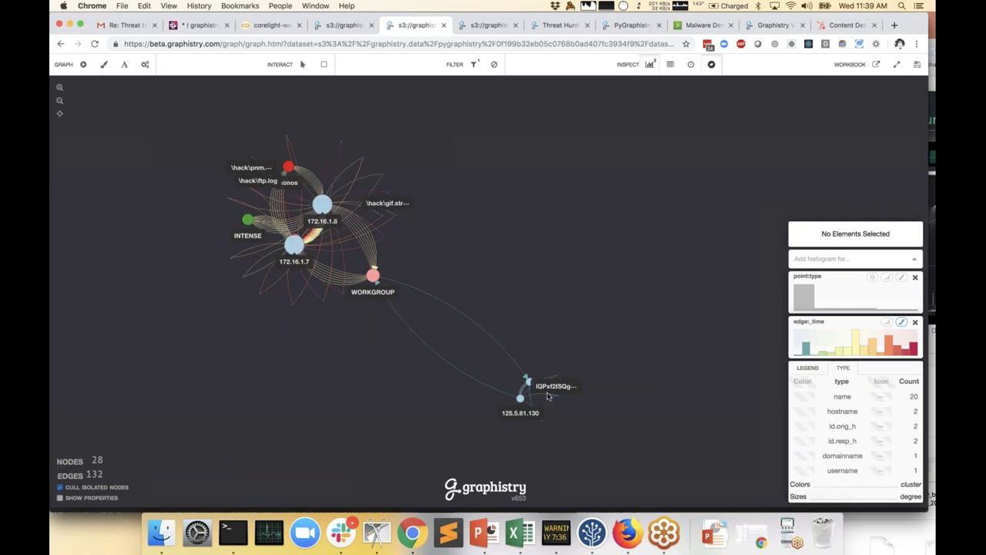
click(847, 260)
text(se)
text(c)
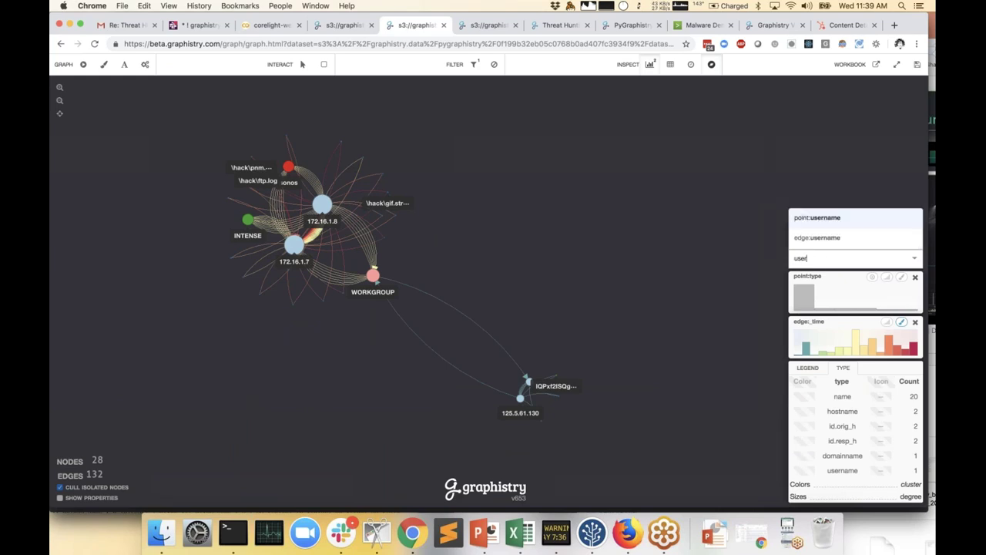
key(Return)
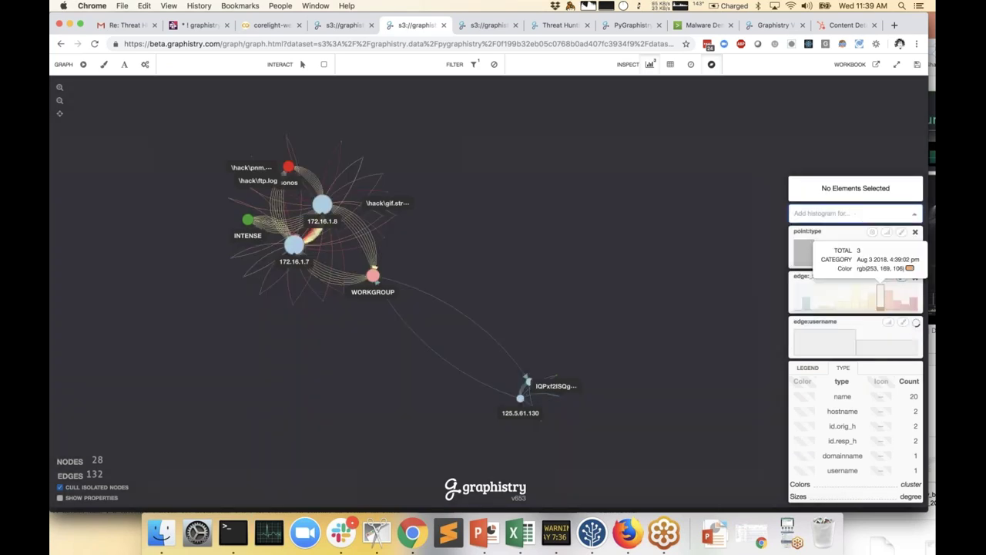
Step: Color the edges by edge:username with a categorical red and green palette and rerun the graph layout
click(901, 322)
click(394, 137)
click(394, 154)
click(622, 247)
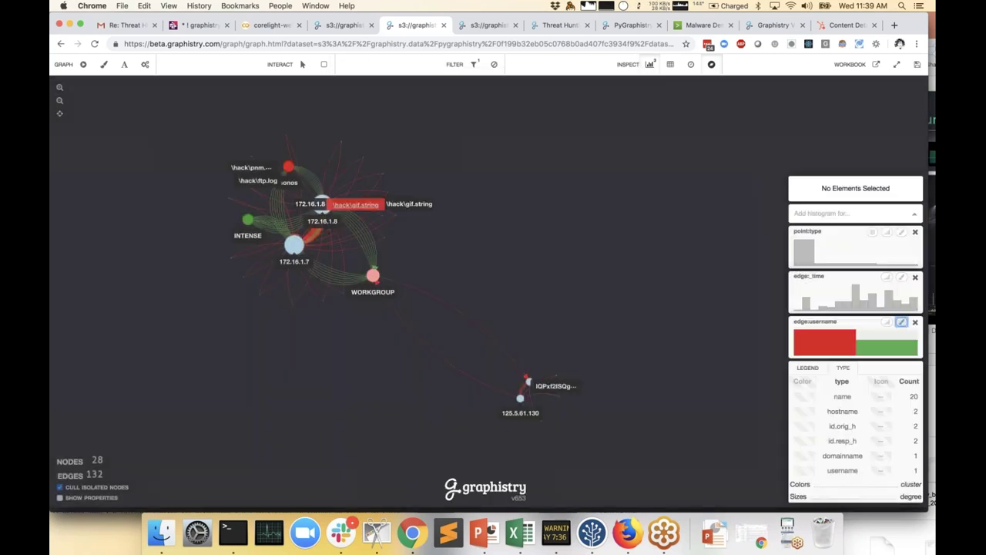
click(83, 66)
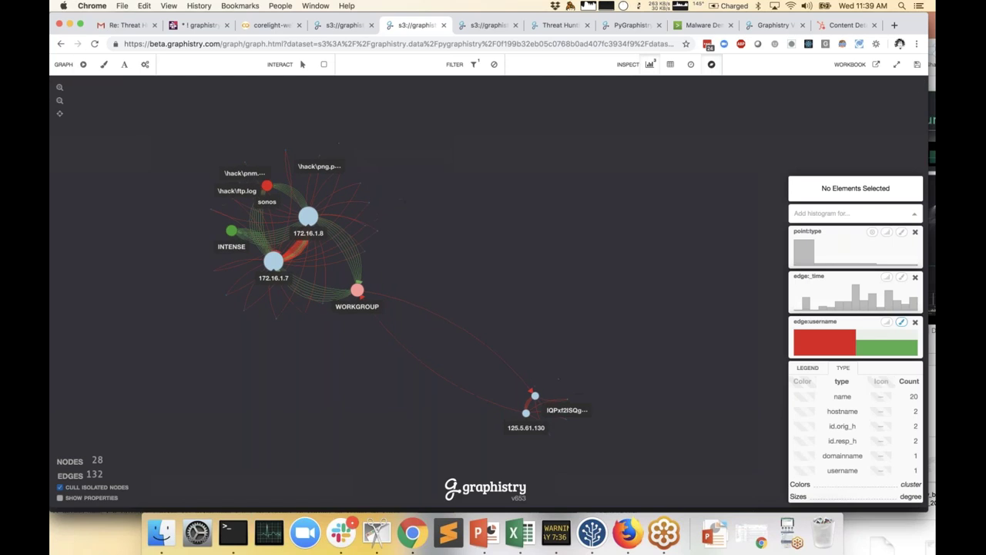
Step: Compare the edges of each edge:username histogram value in the graph and switch to the webinar conferencing app
mouse_move(824, 339)
mouse_move(873, 331)
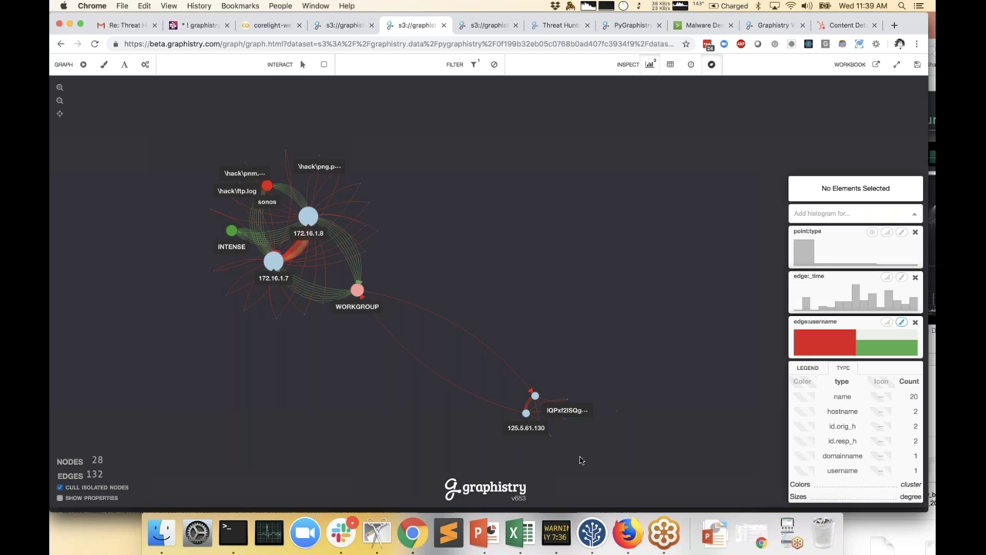
click(667, 530)
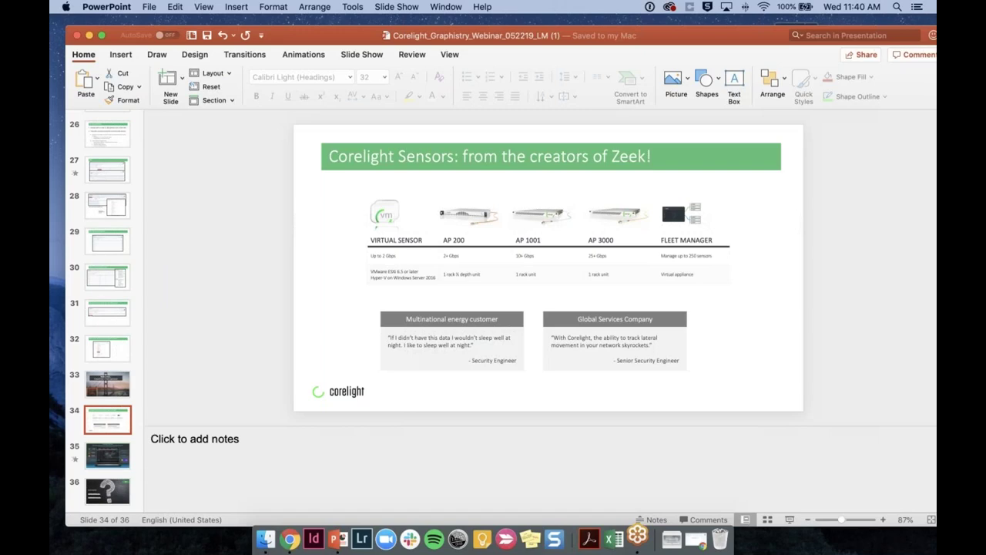
Step: Start the slide show at the Scenario 3 DNS tunneling slide and advance to the Critical Zeek Logs for the Hunt slide
scroll(110, 162, up, 5)
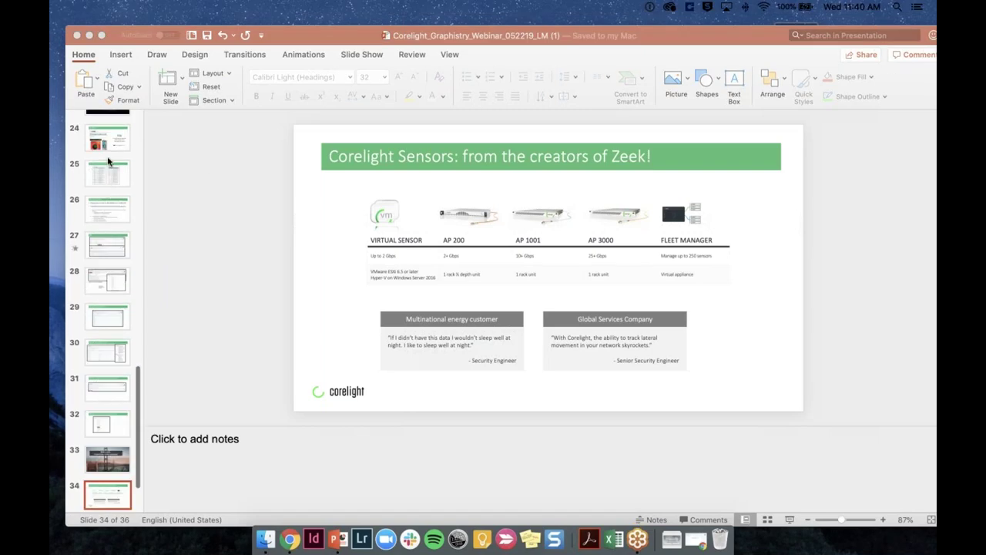
click(110, 162)
click(396, 7)
click(400, 33)
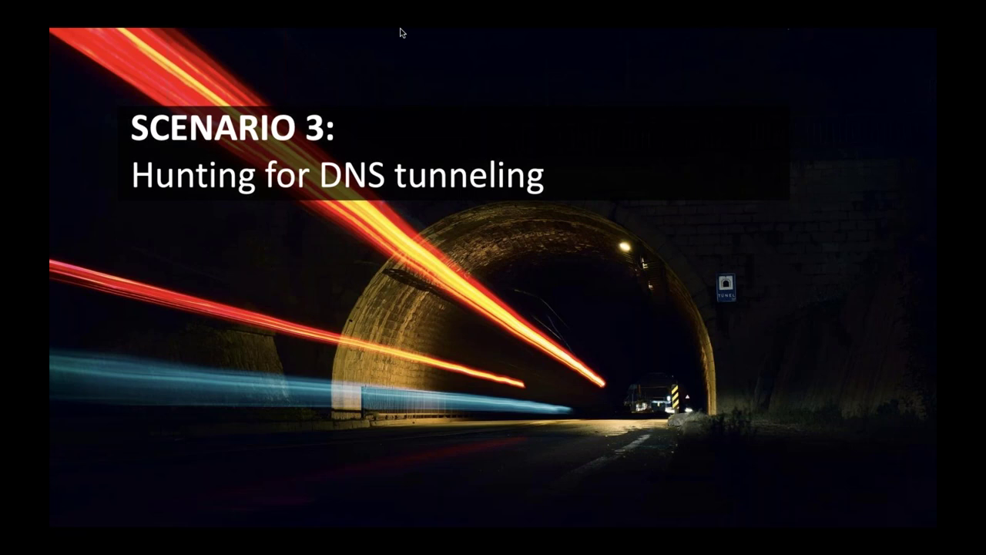
key(Right)
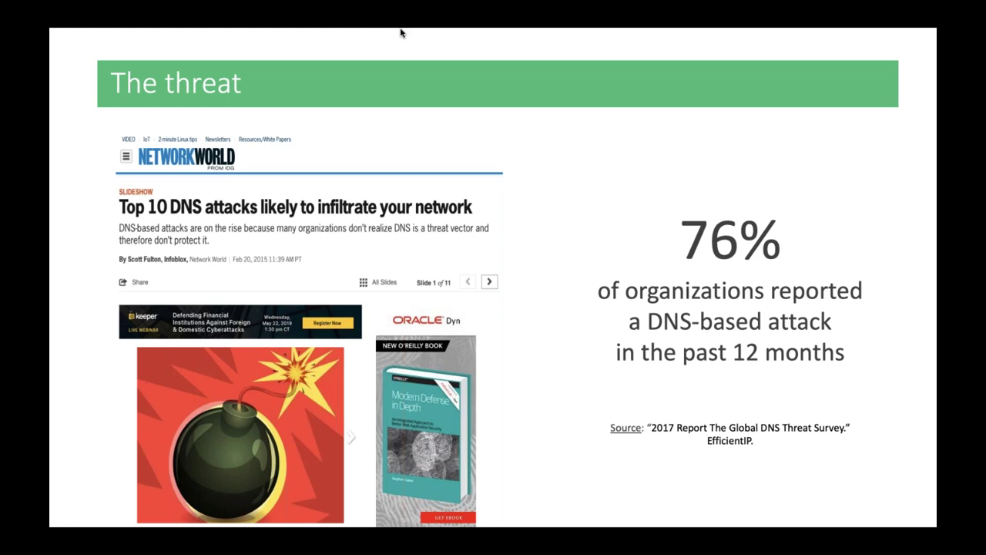
key(Right)
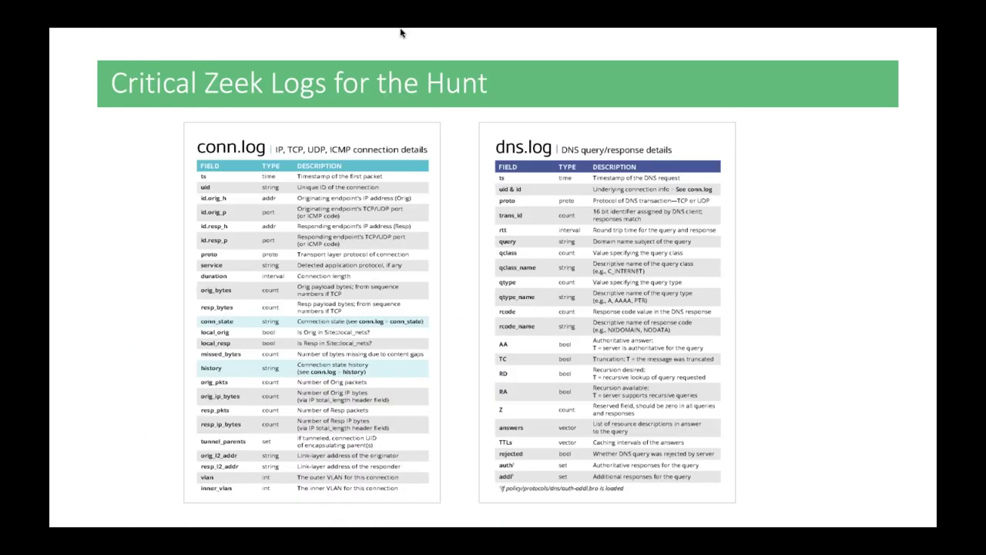
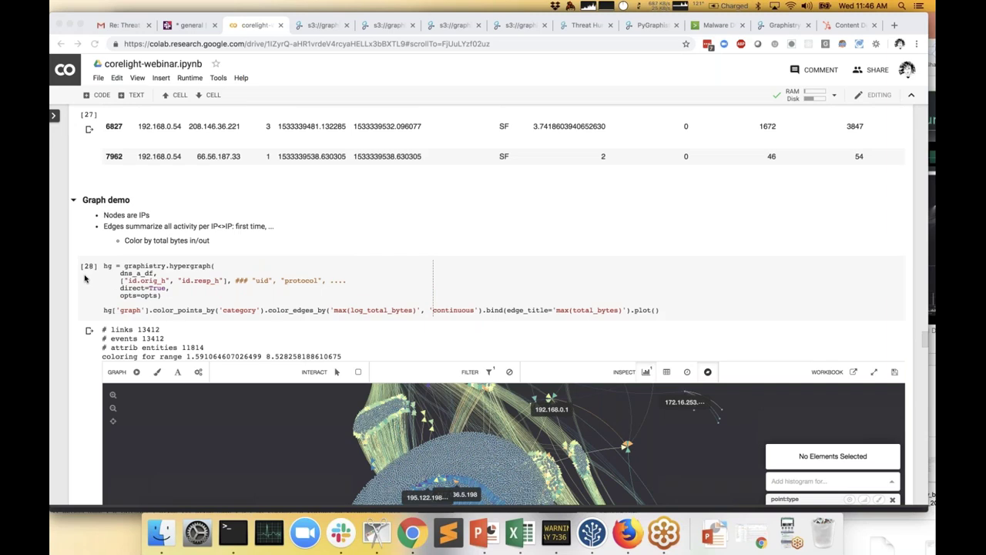
Step: Look over section 3.A General DNS map in the corelight-webinar.ipynb notebook, from its Splunk query to the Graph demo
scroll(85, 278, up, 3)
scroll(85, 278, down, 2)
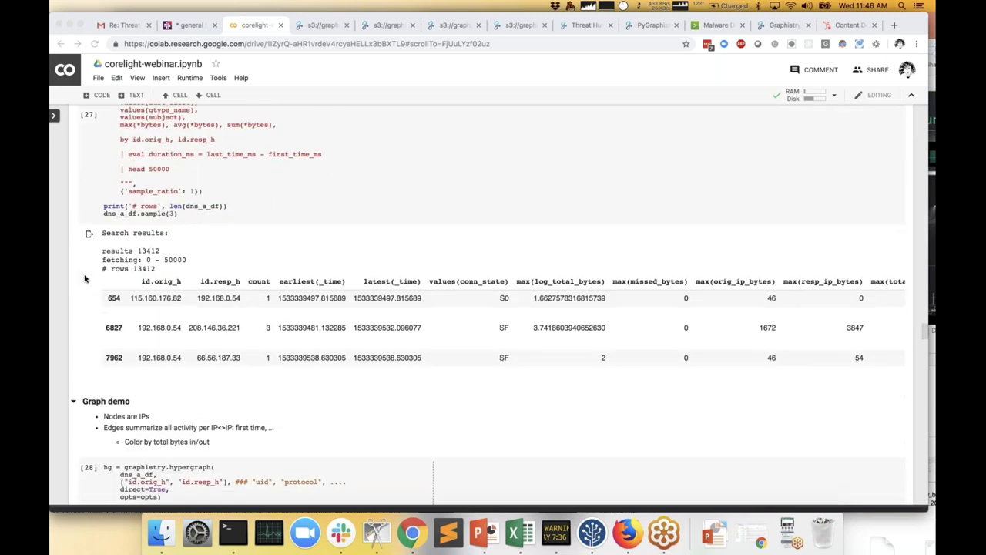
scroll(85, 278, down, 8)
scroll(85, 279, up, 15)
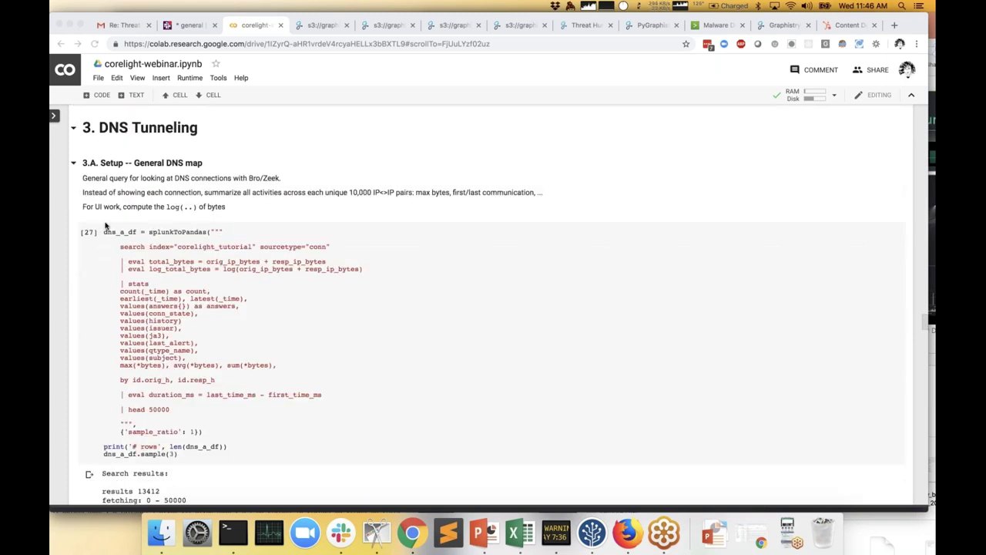
scroll(83, 298, down, 1)
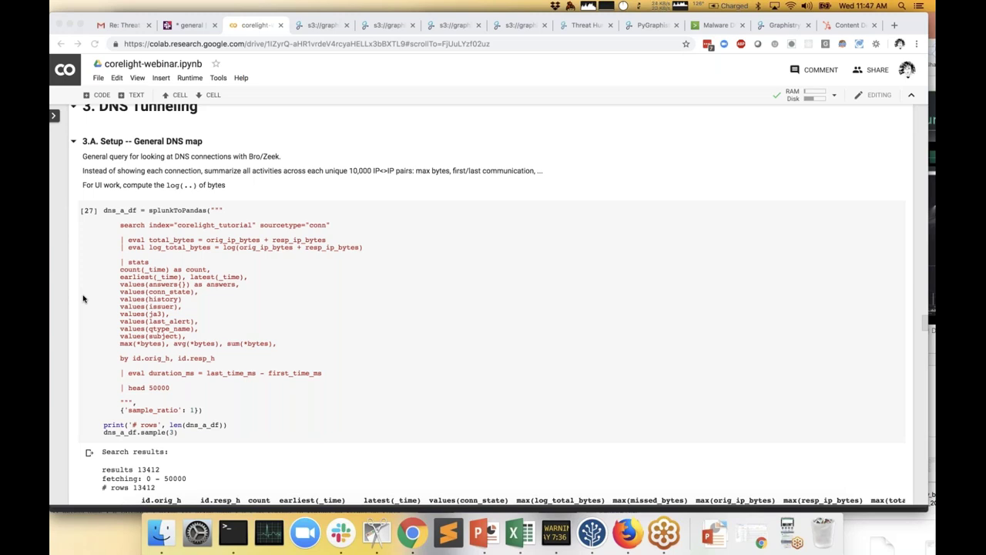
scroll(83, 298, down, 15)
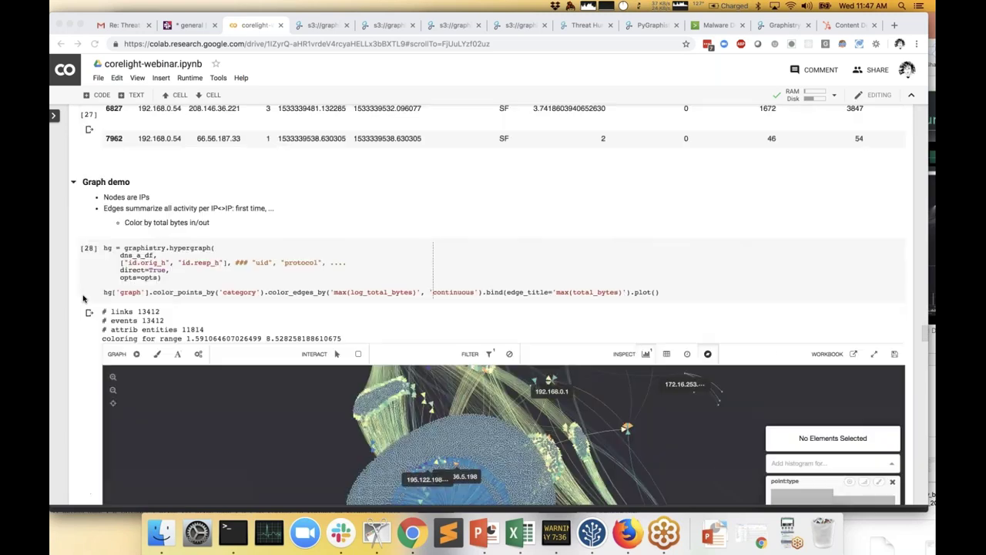
scroll(83, 298, up, 5)
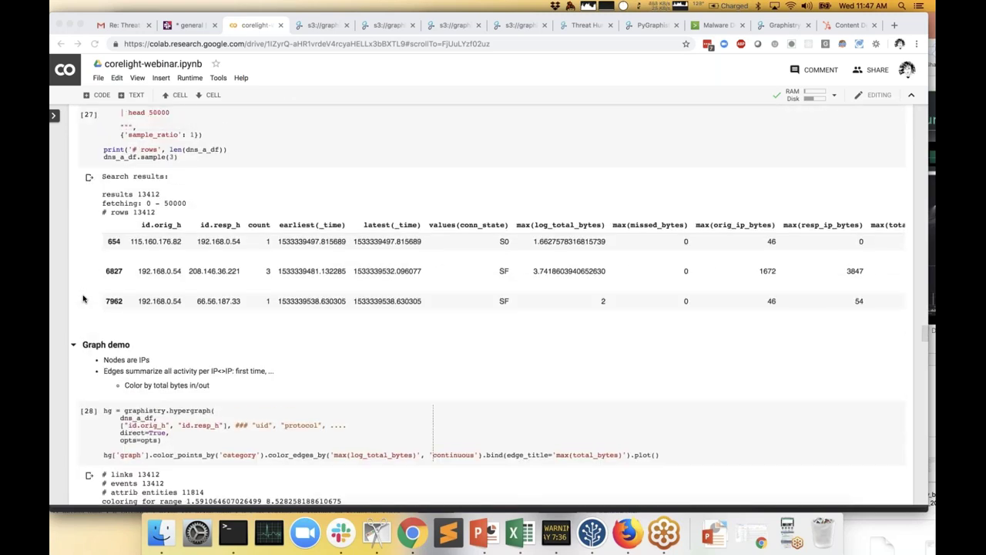
Step: Examine the dns_a_df Splunk query and highlight its stats aggregation lines from count(_time) to the bytes summaries
scroll(83, 298, up, 4)
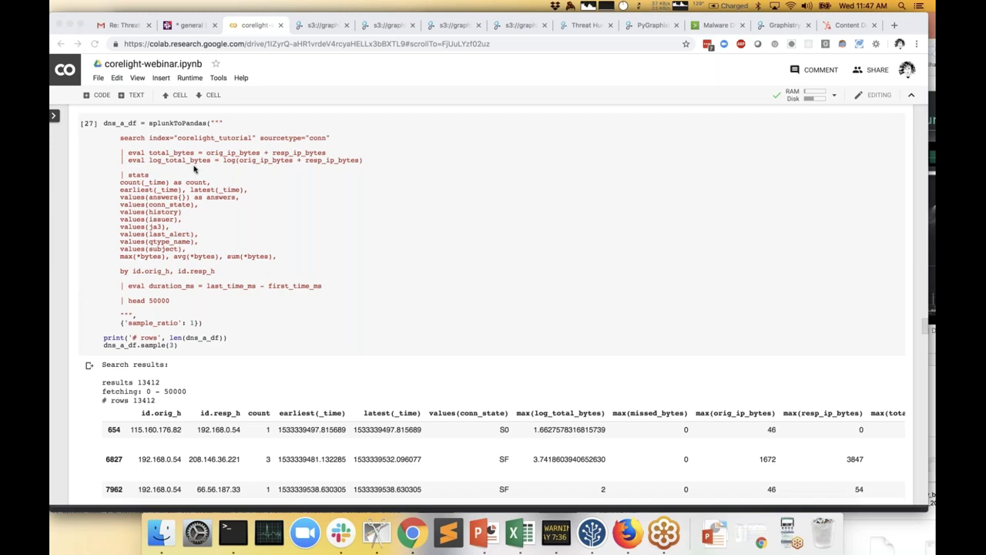
scroll(162, 236, down, 1)
scroll(161, 236, down, 3)
scroll(162, 236, up, 3)
scroll(162, 235, down, 1)
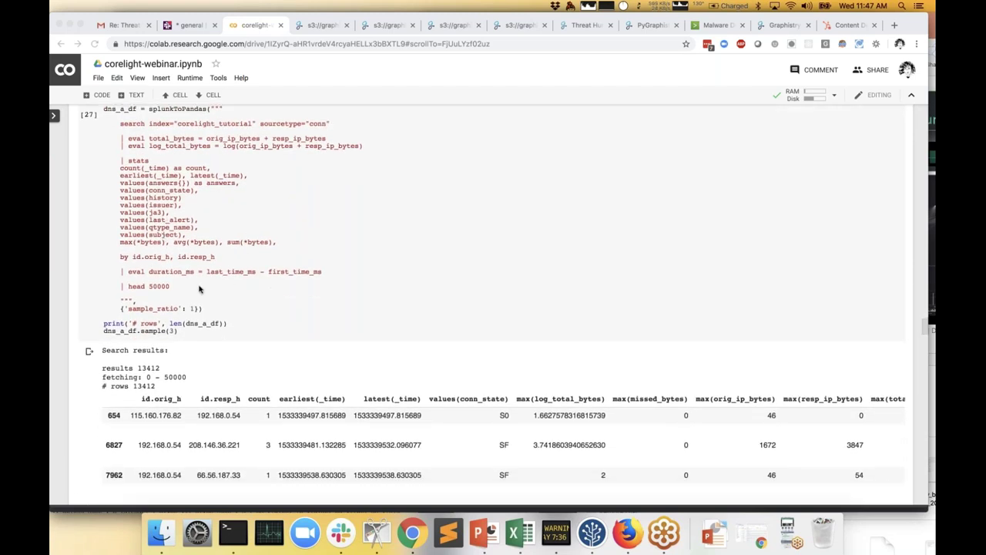
scroll(273, 301, down, 2)
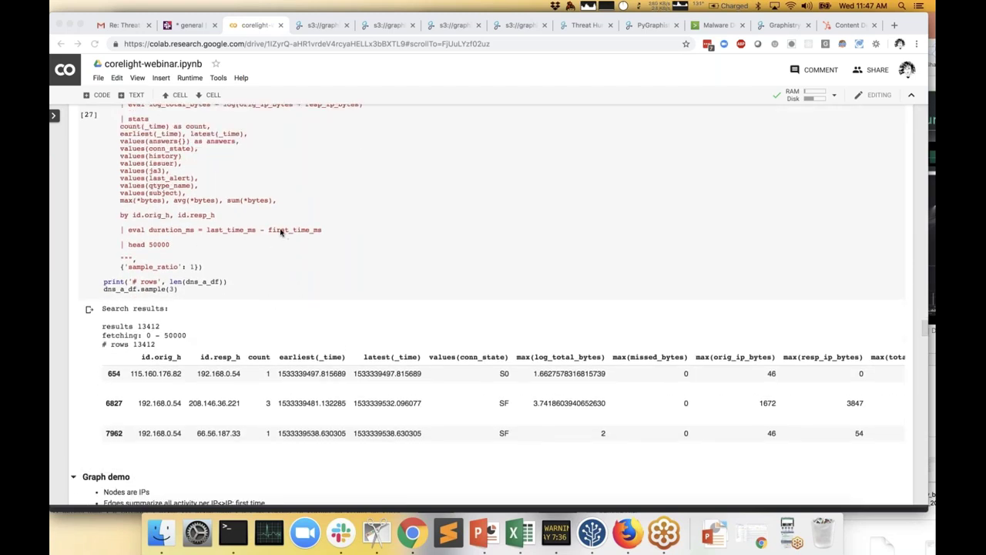
scroll(244, 228, up, 2)
click(243, 228)
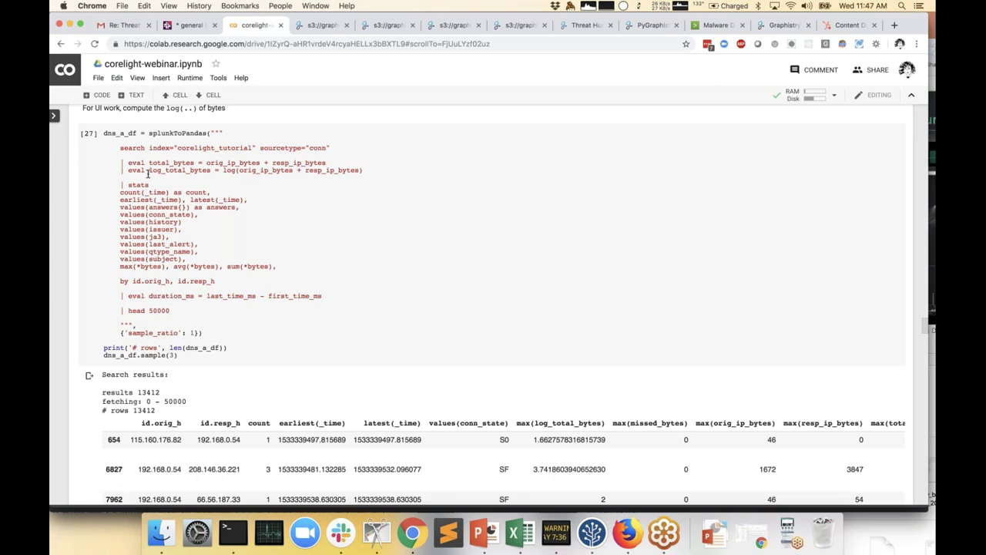
scroll(149, 171, up, 1)
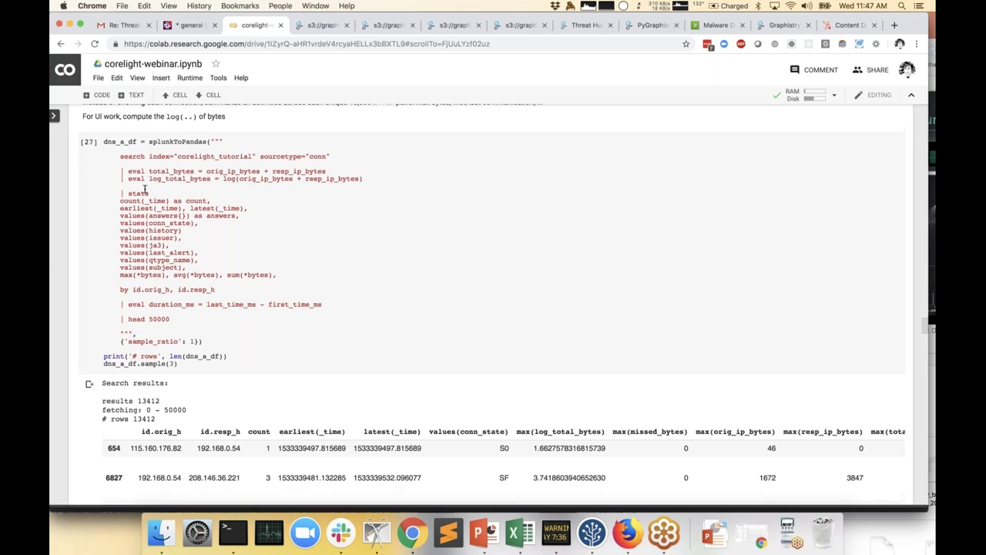
shift+click(168, 279)
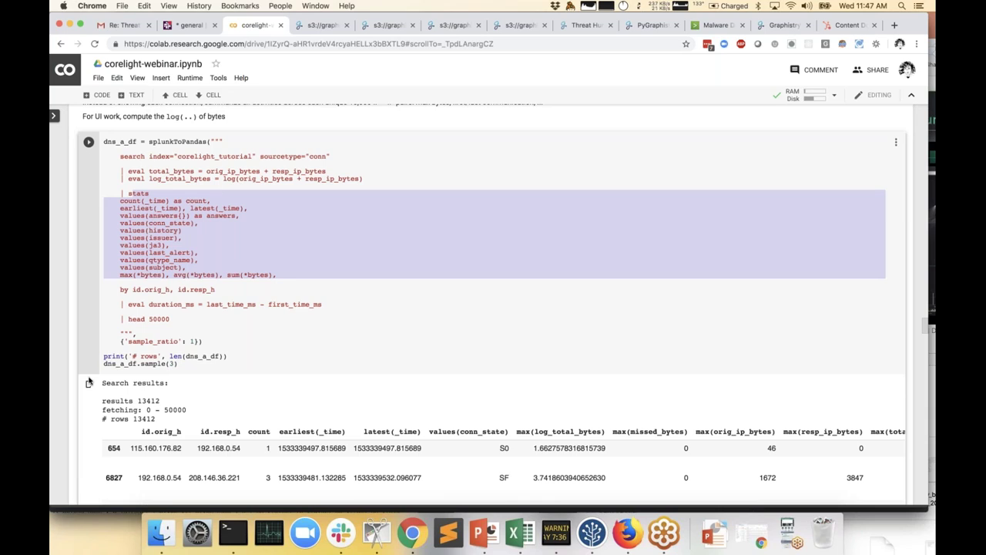
Step: Highlight the query's head row limit and compare it with the result count in the output
scroll(79, 390, down, 5)
scroll(80, 392, up, 3)
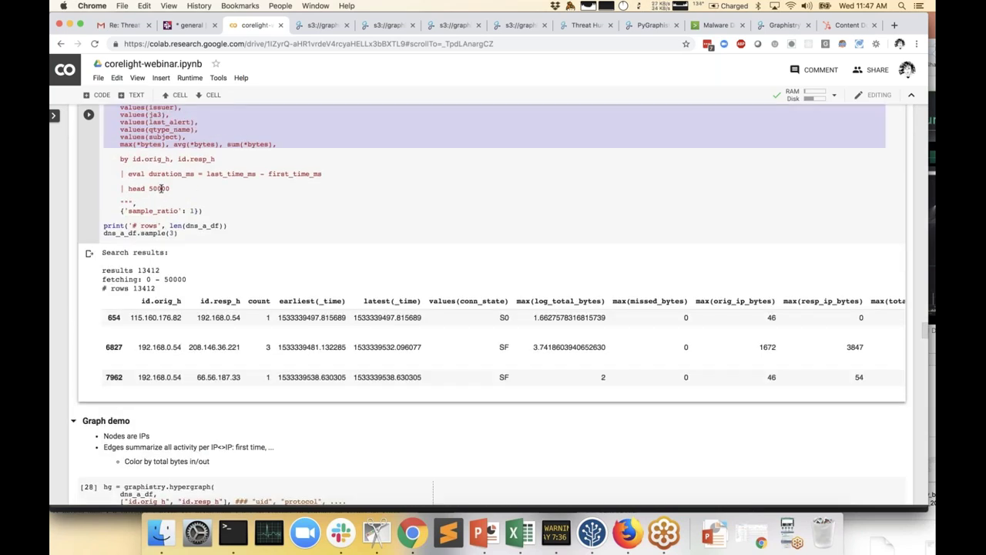
scroll(160, 188, up, 2)
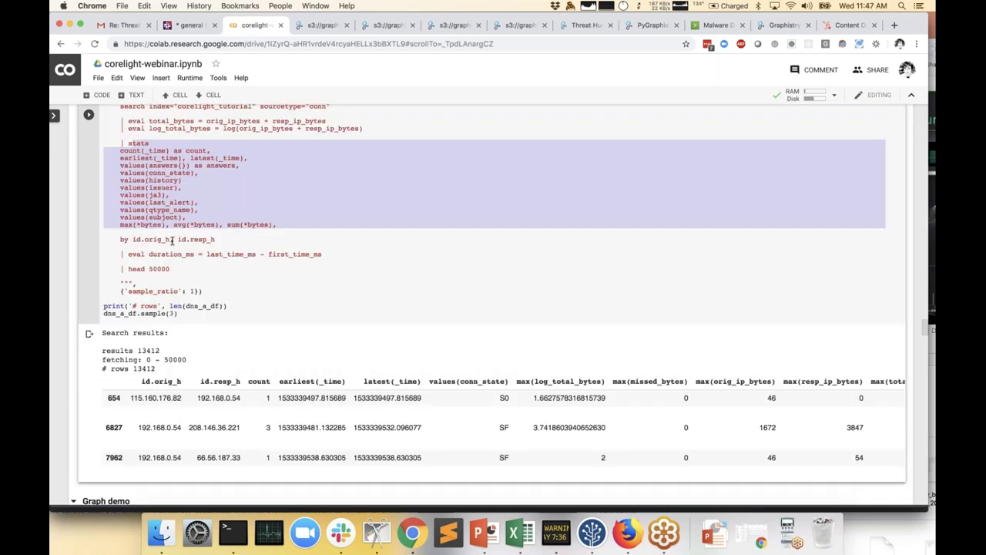
double_click(158, 269)
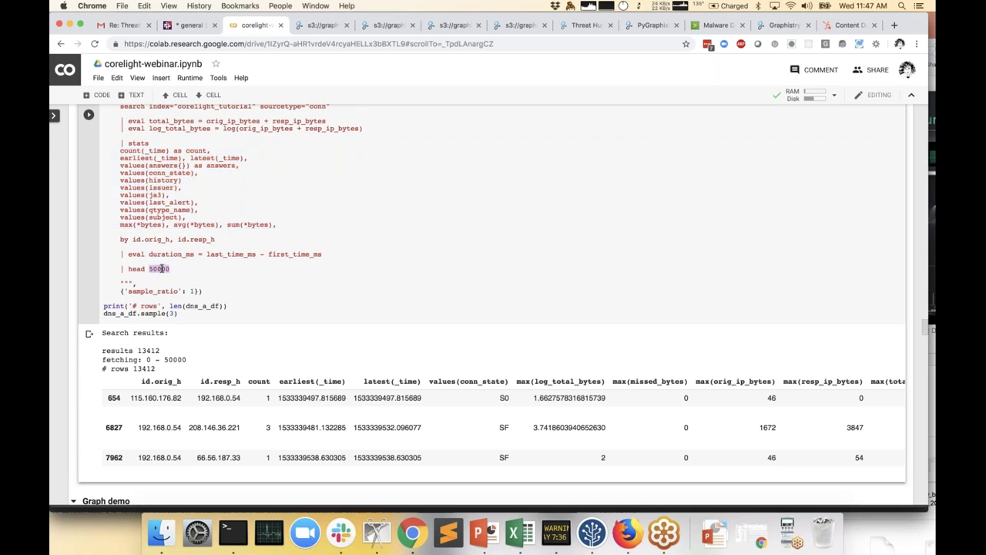
drag(154, 351, 137, 350)
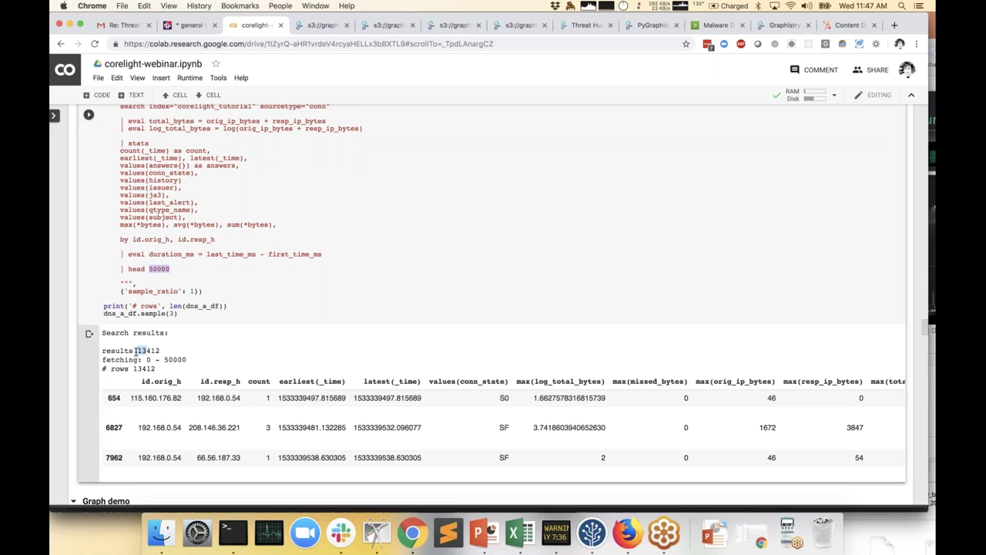
Step: Open the general DNS map graph in its own Graphistry tab and run visual clustering to separate its IP clusters
scroll(137, 351, down, 5)
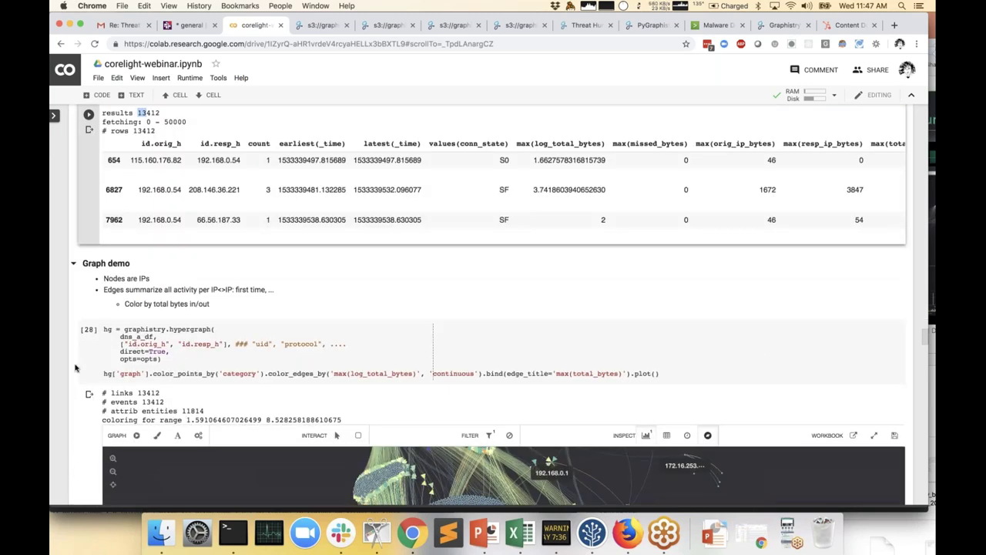
scroll(75, 367, down, 5)
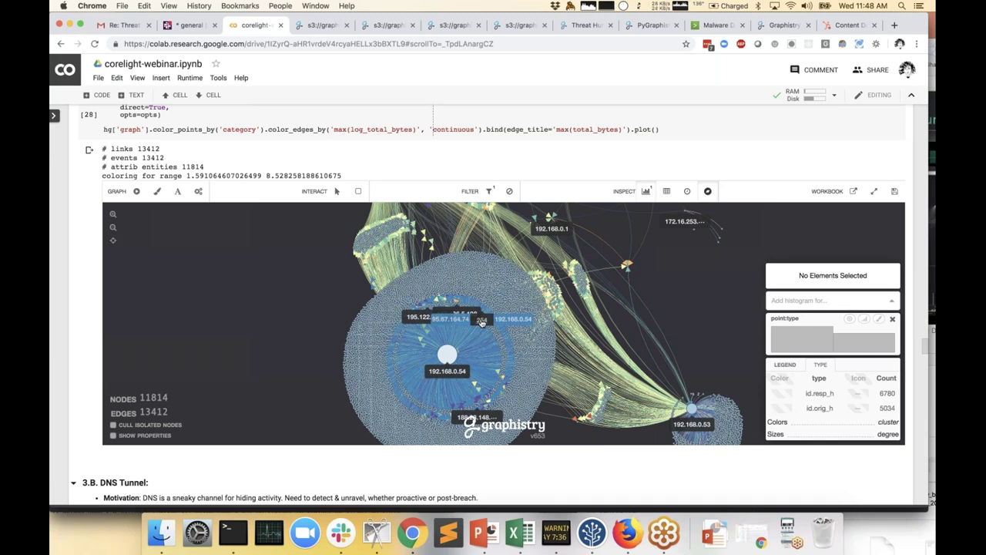
click(453, 25)
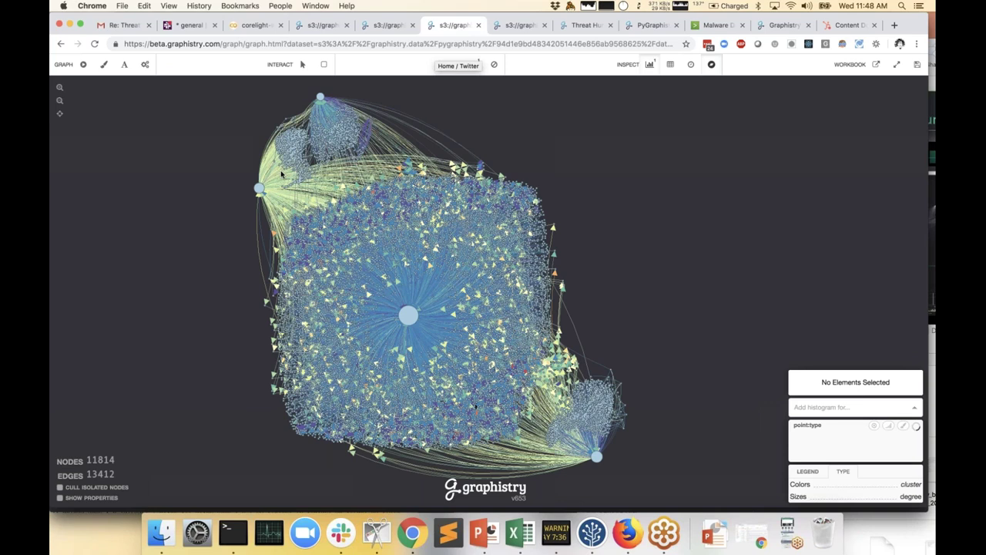
click(83, 64)
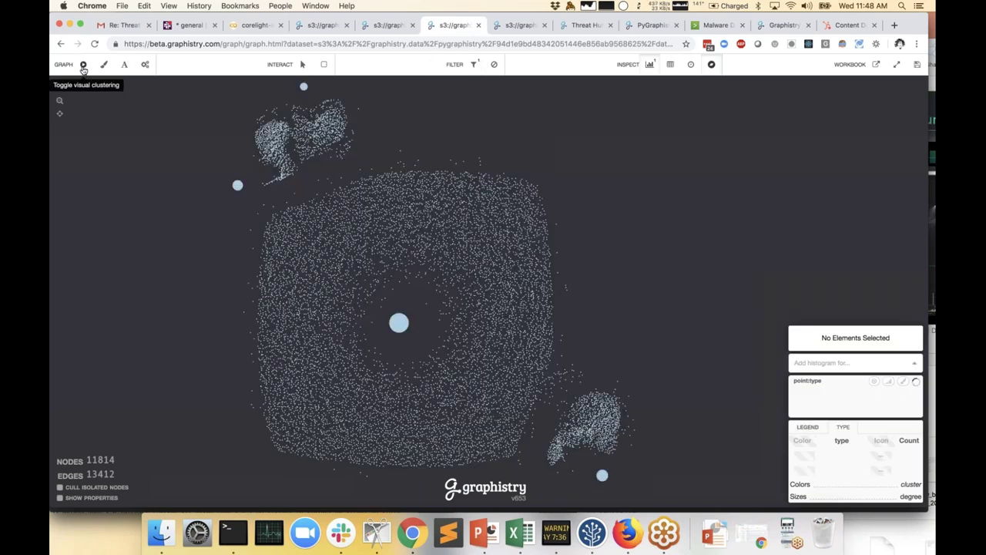
click(83, 66)
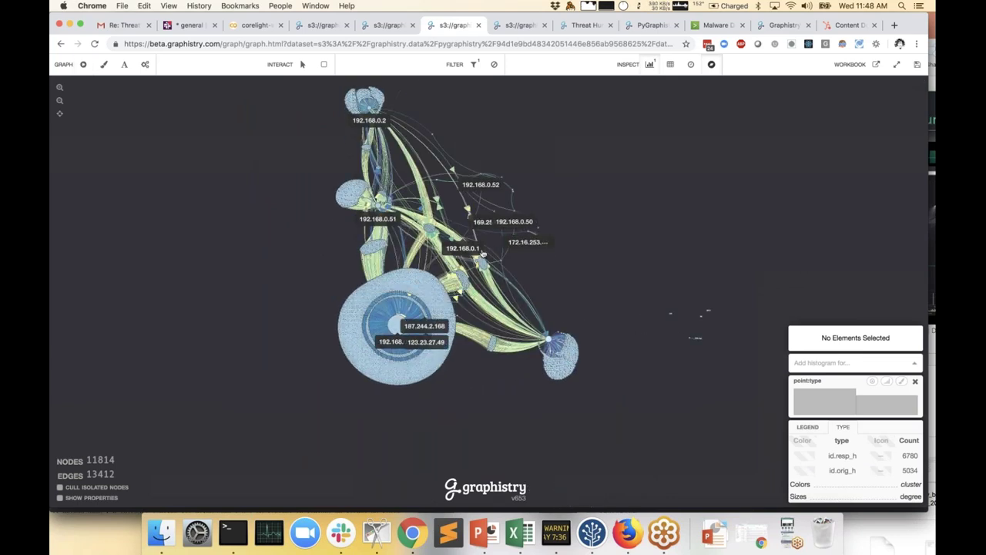
scroll(482, 254, up, 3)
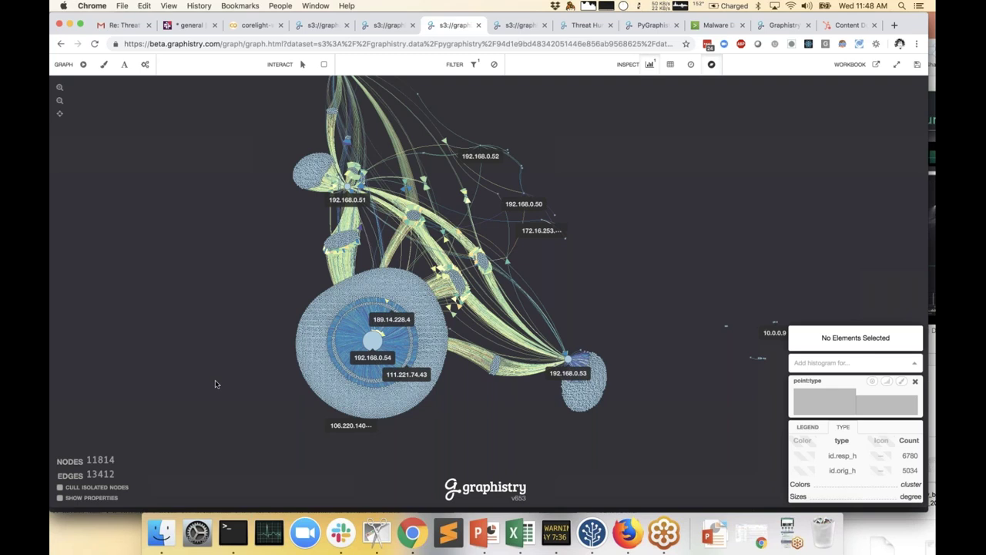
drag(278, 403, 268, 425)
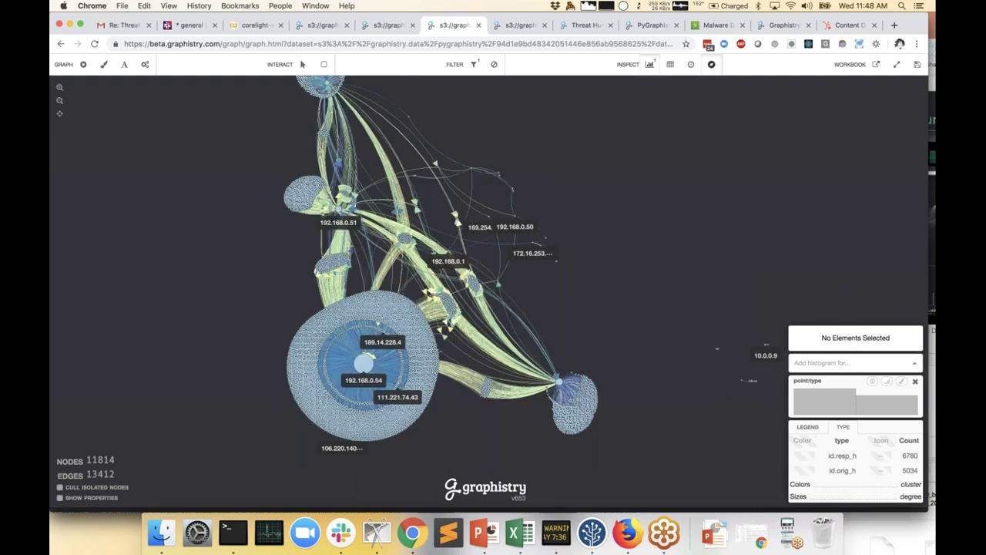
Step: Return to the notebook's Graph demo cell, highlight the edge_title binding to max(total_bytes) and check the query output columns
click(250, 29)
scroll(510, 198, up, 3)
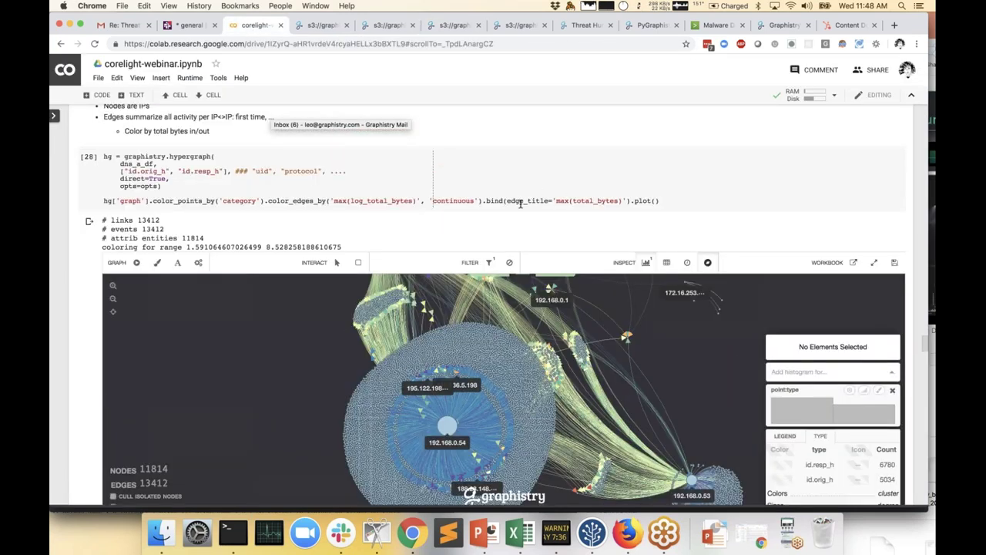
click(525, 201)
drag(527, 201, 614, 201)
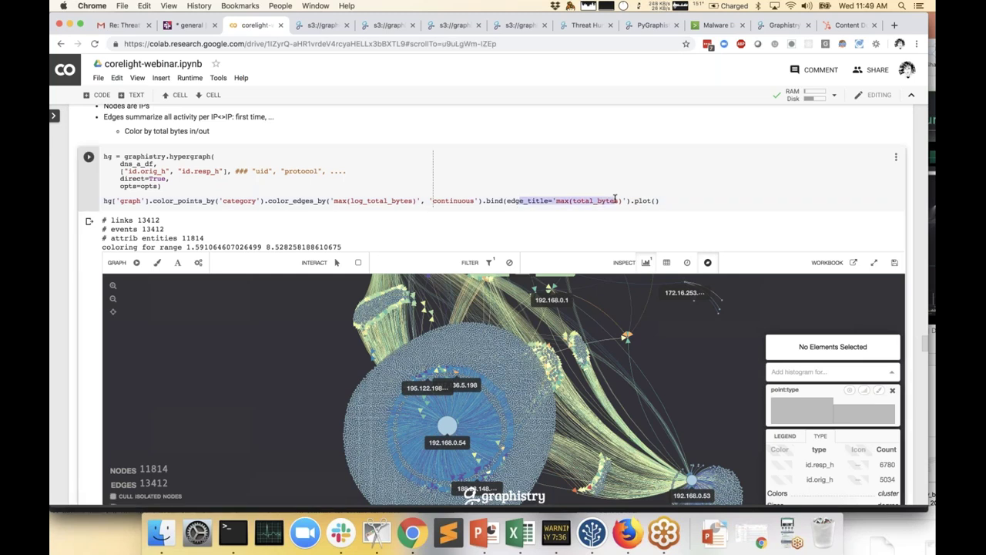
scroll(615, 199, up, 15)
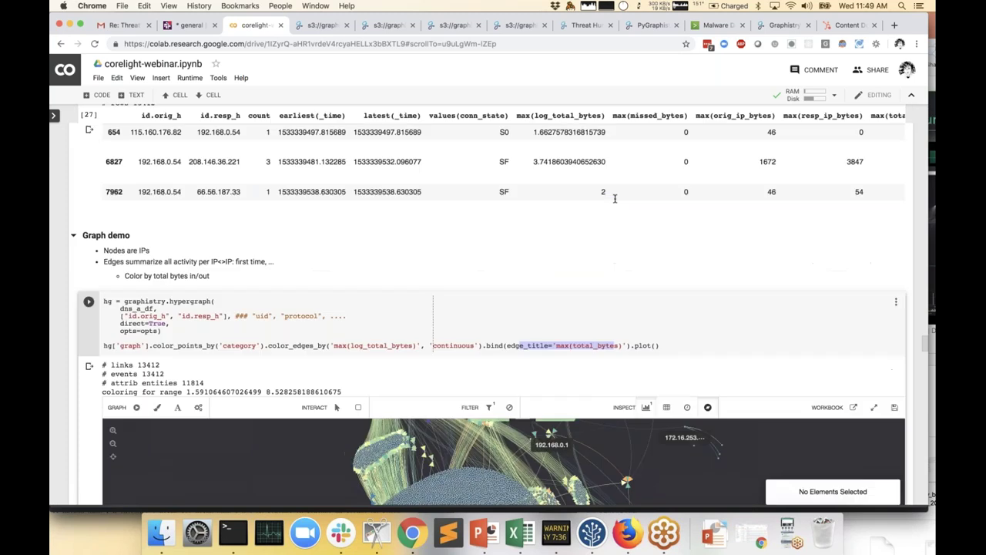
scroll(493, 308, down, 10)
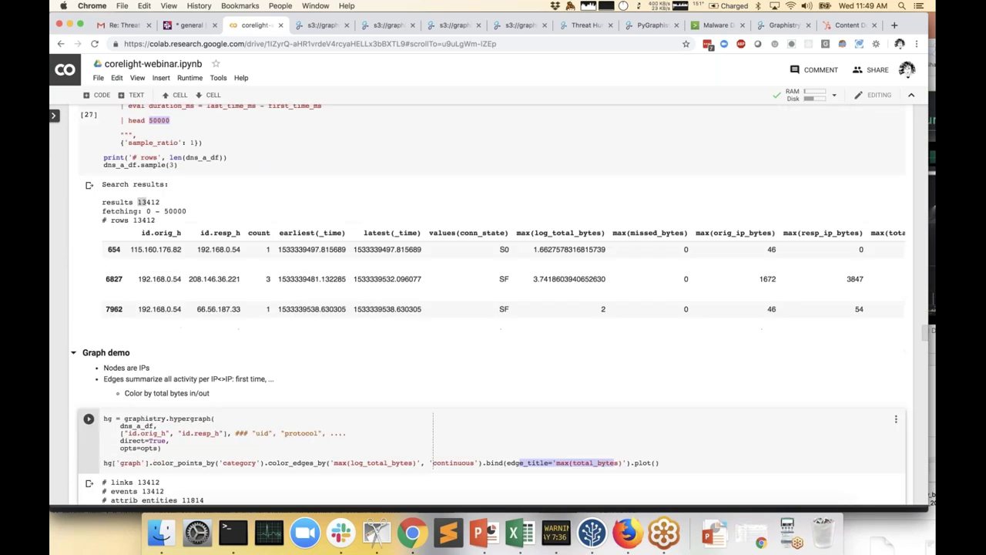
scroll(493, 308, down, 4)
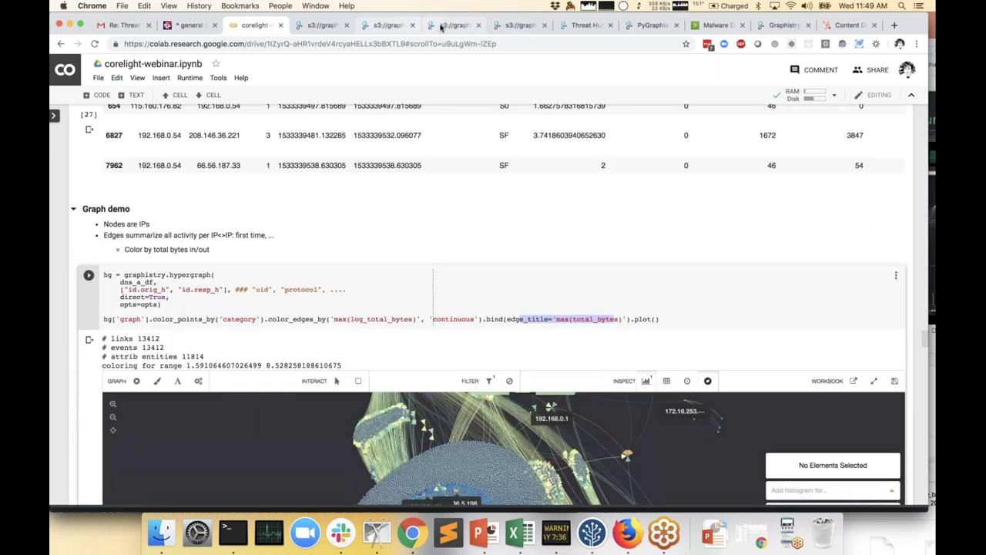
Step: Go back to the DNS map graph and add a histogram for edge:sum(resp_bytes)
click(442, 28)
click(852, 362)
text(sum)
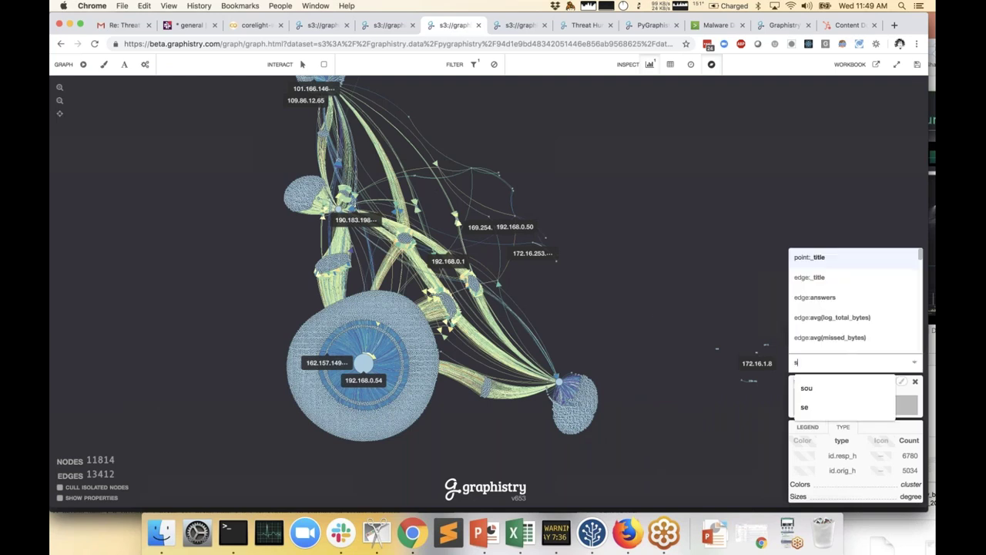
click(868, 344)
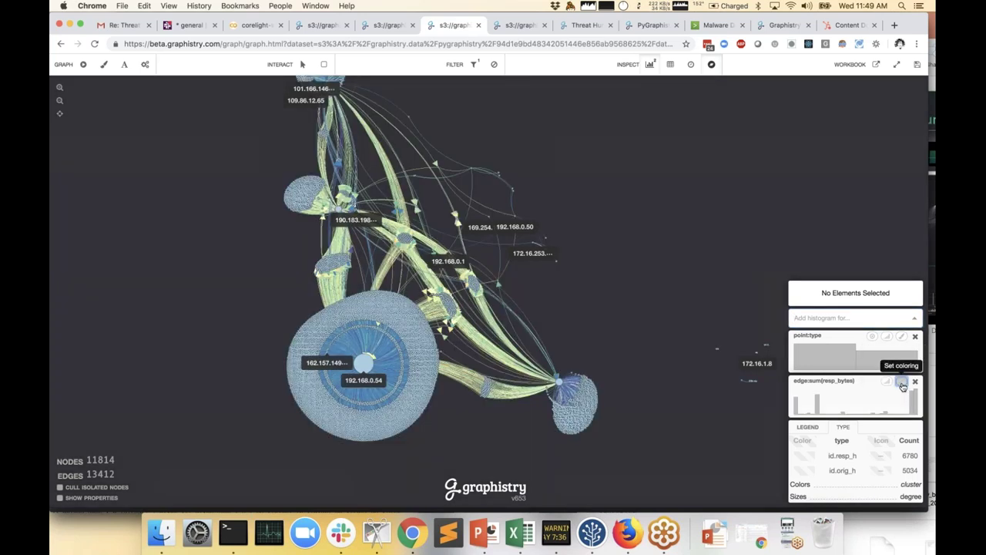
Step: Color the edges by sum(resp_bytes) with the Gradient (Spectral7 7) palette in reversed order
click(903, 387)
click(392, 137)
text(spec)
click(391, 243)
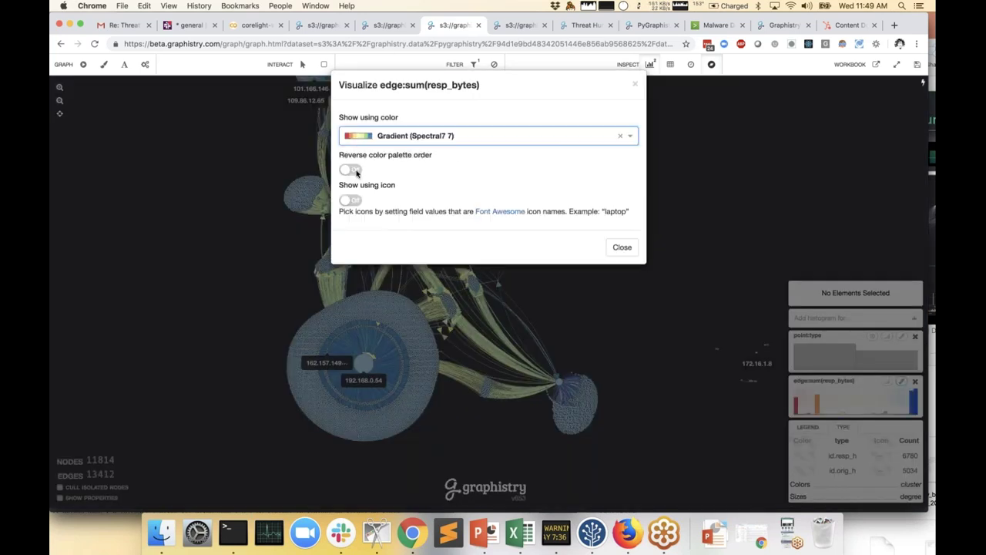
click(349, 170)
click(622, 246)
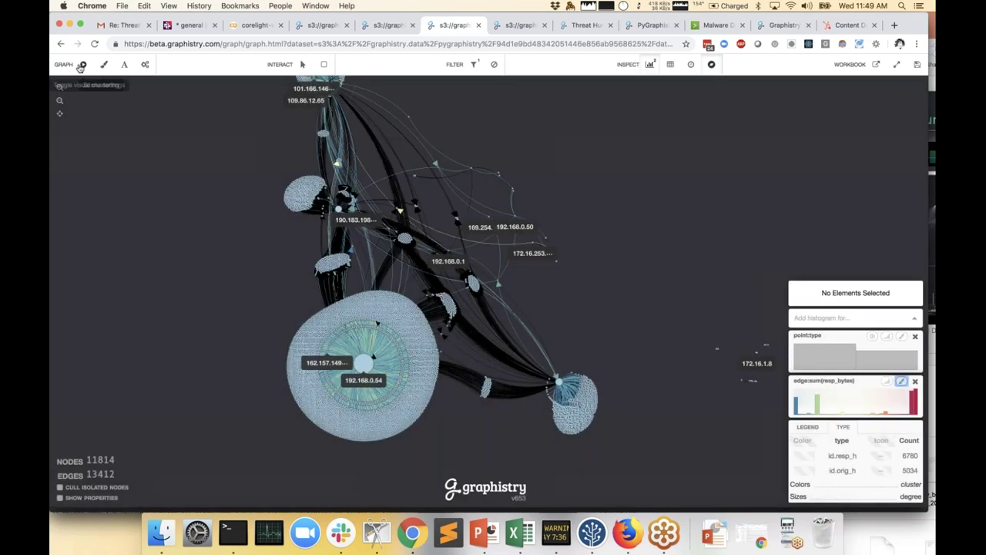
Step: Run visual clustering on the recolored DNS map and inspect the edges between its host clusters
click(83, 64)
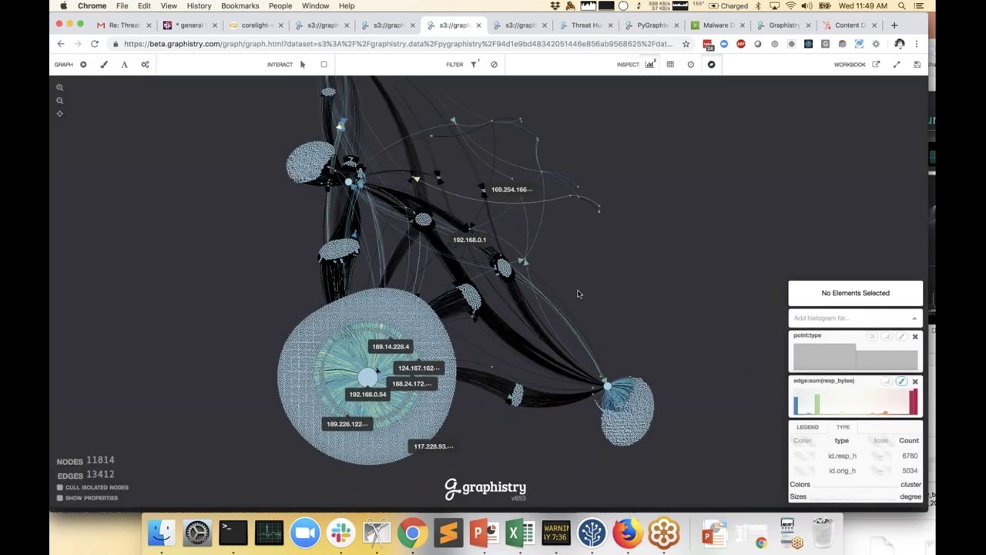
scroll(578, 293, up, 5)
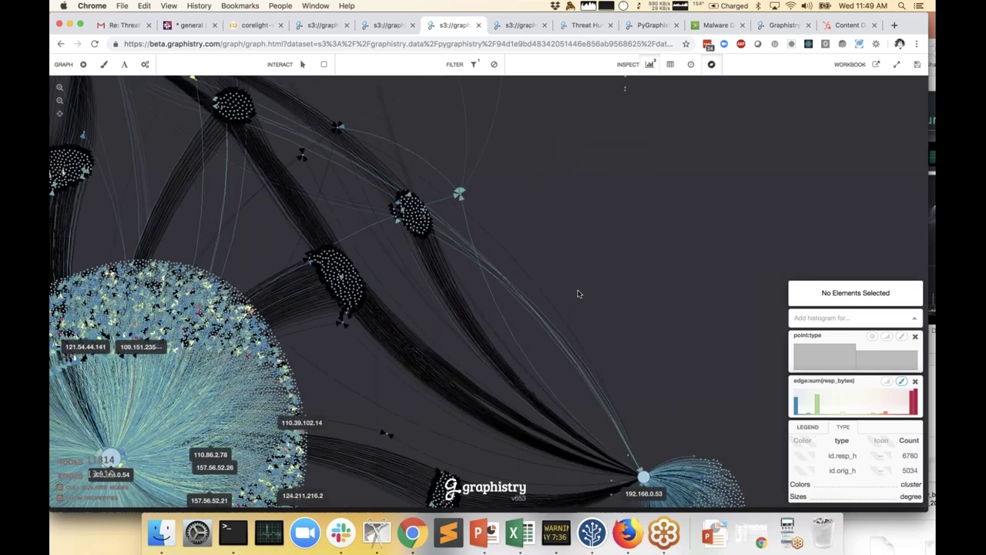
scroll(490, 189, down, 3)
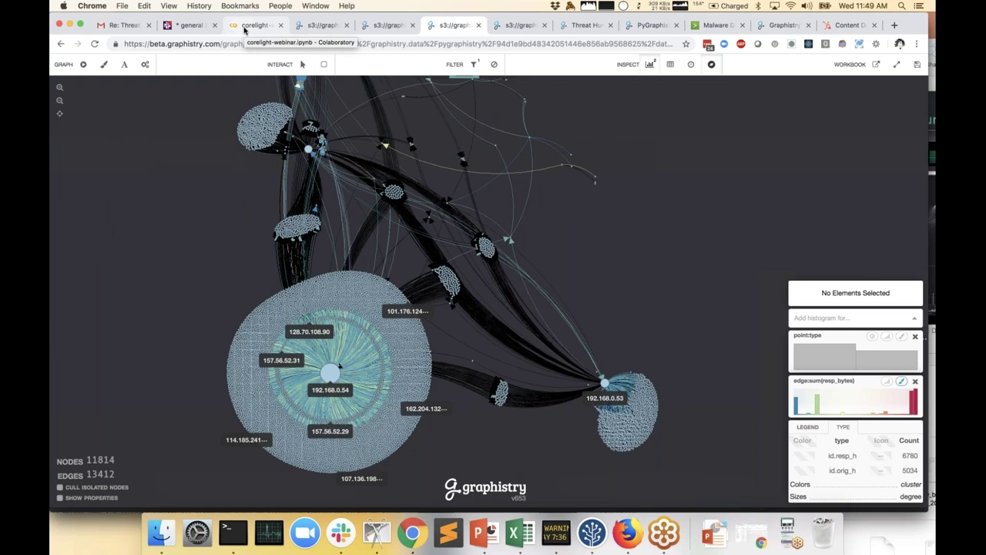
Step: Return to the corelight-webinar notebook and read section 3.B DNS Tunnel from its motivation and methodology through to the dns_b_df query
click(244, 29)
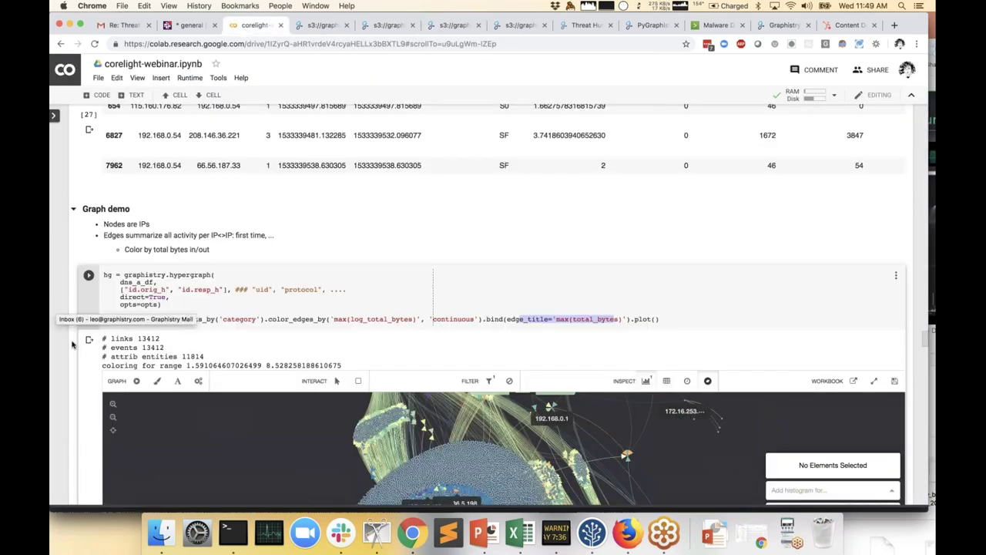
scroll(72, 344, down, 2)
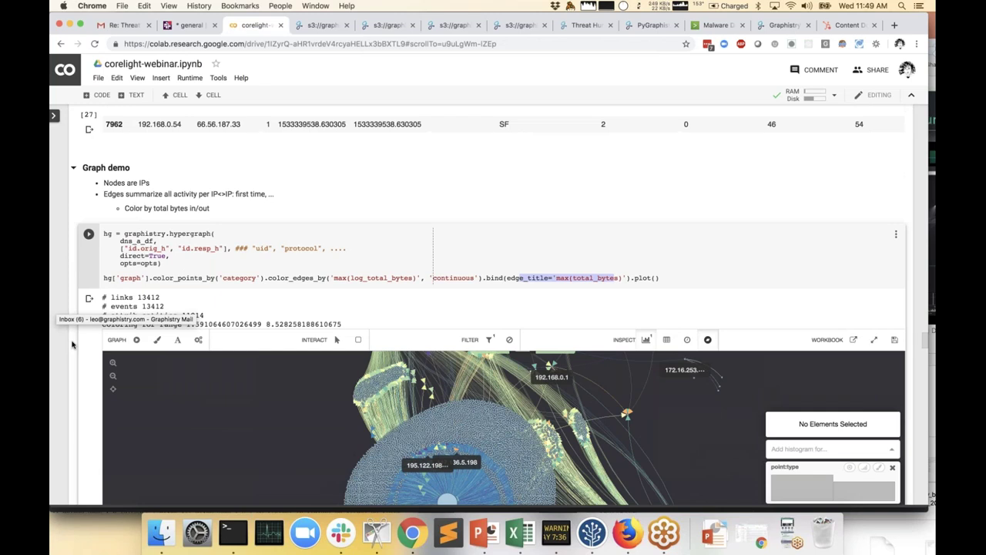
scroll(72, 344, down, 5)
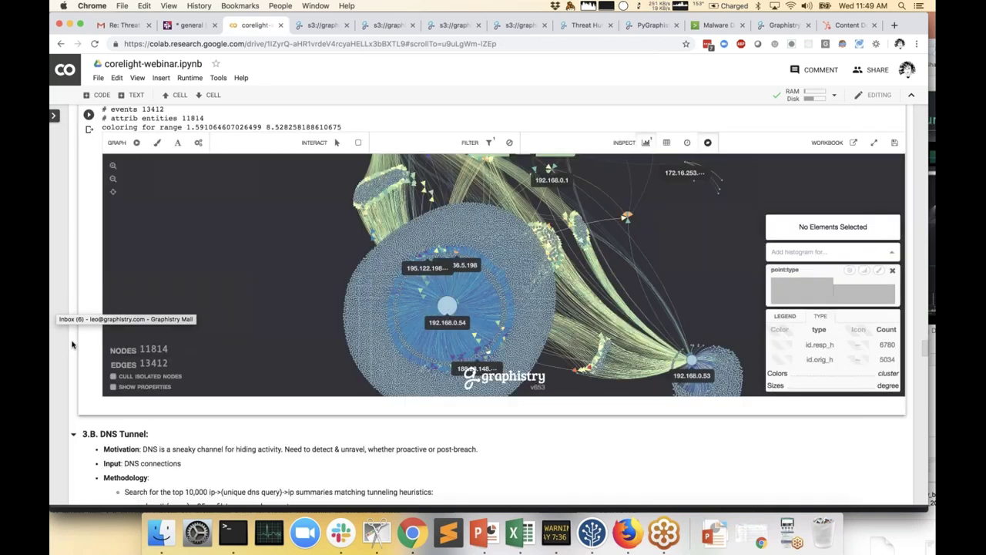
scroll(72, 345, down, 3)
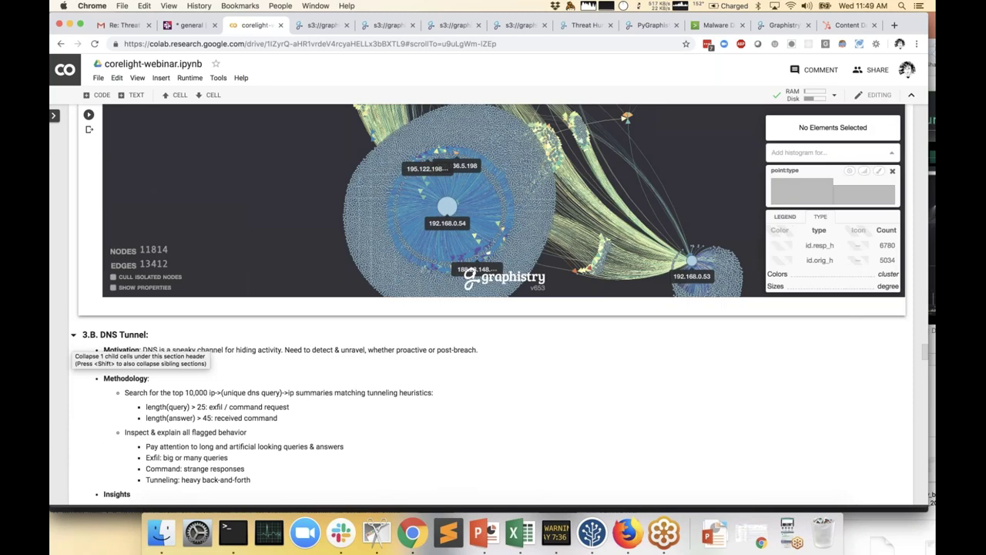
scroll(72, 344, down, 5)
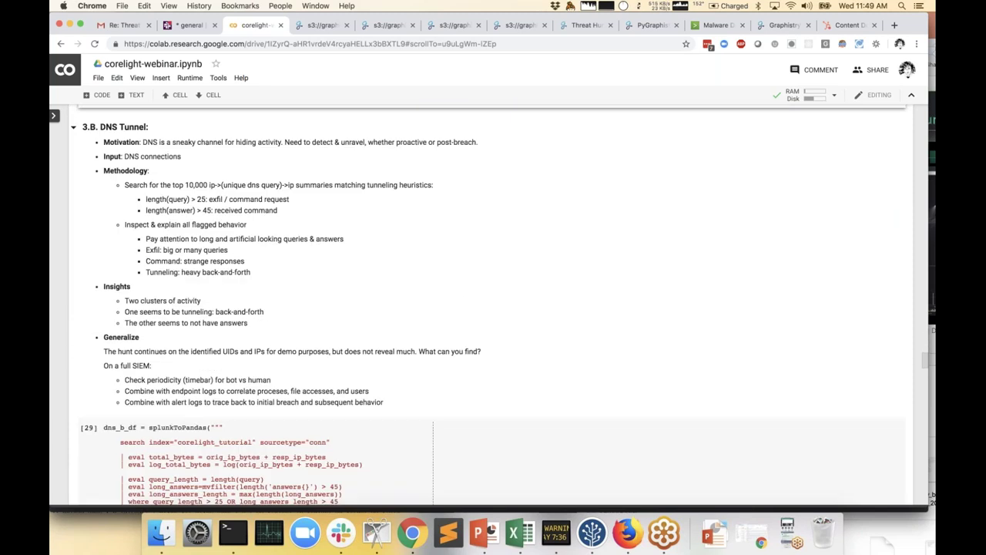
scroll(493, 302, down, 2)
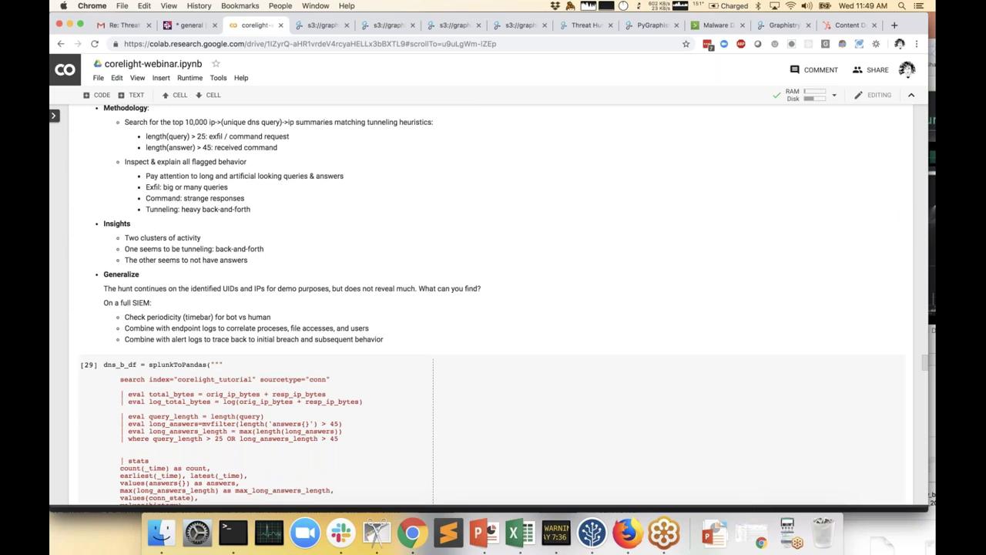
scroll(493, 304, down, 4)
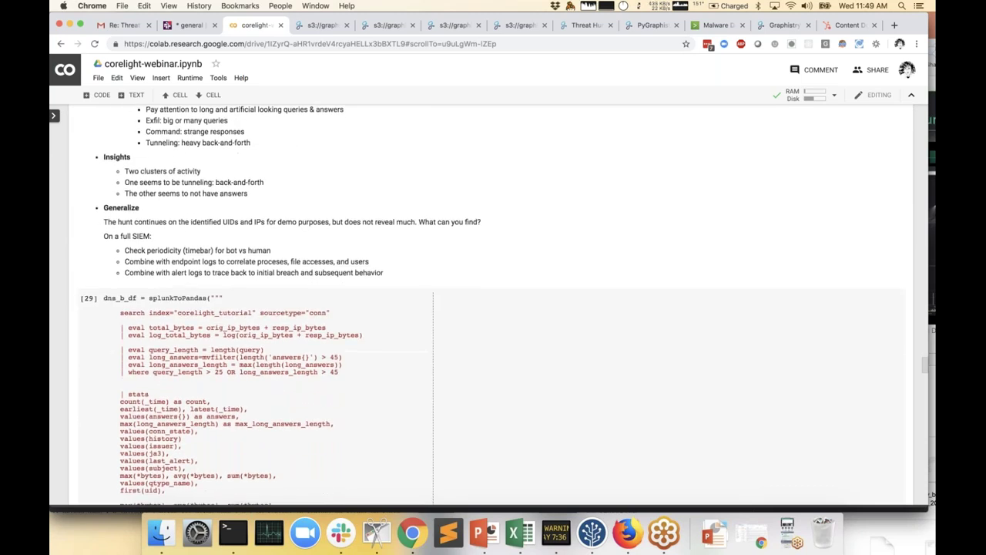
scroll(175, 185, down, 2)
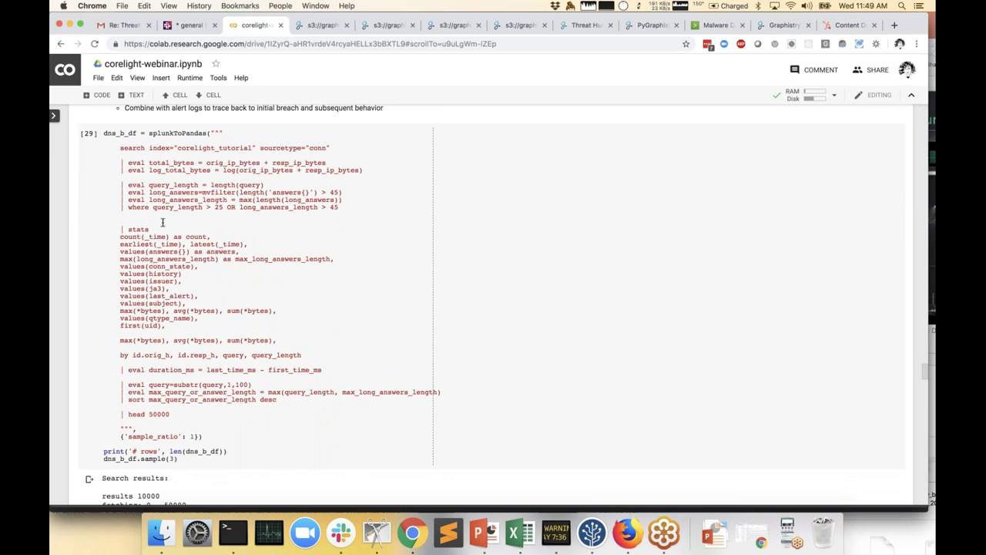
Step: Highlight the dns_b_df query's stats block, its query_length calculation and the where filter on query_length > 25
drag(108, 228, 157, 310)
click(211, 231)
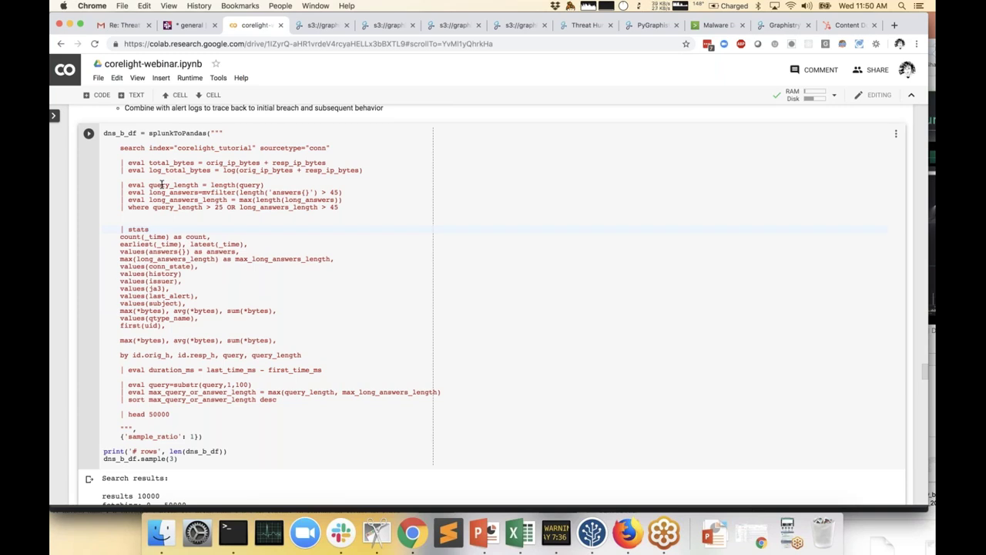
drag(225, 185, 246, 185)
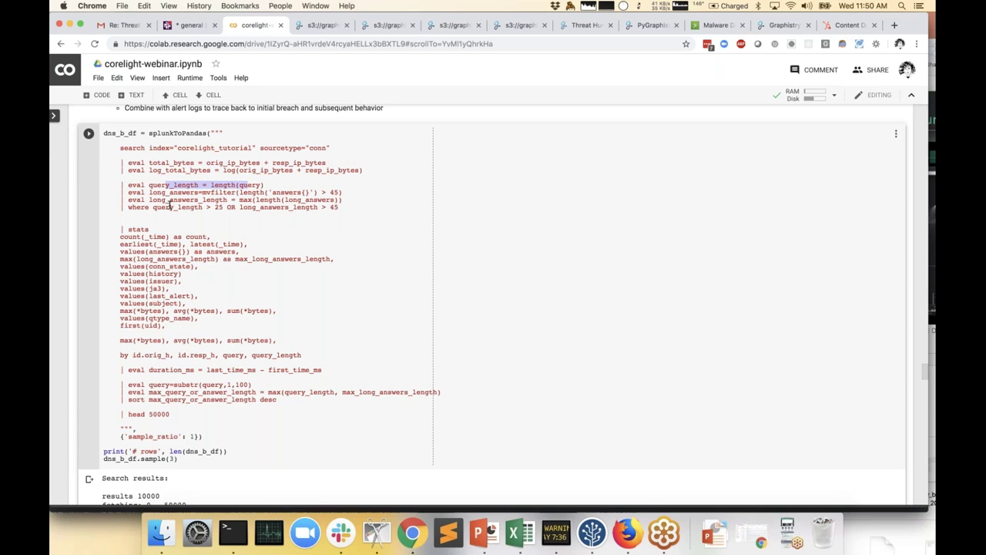
drag(170, 206, 258, 207)
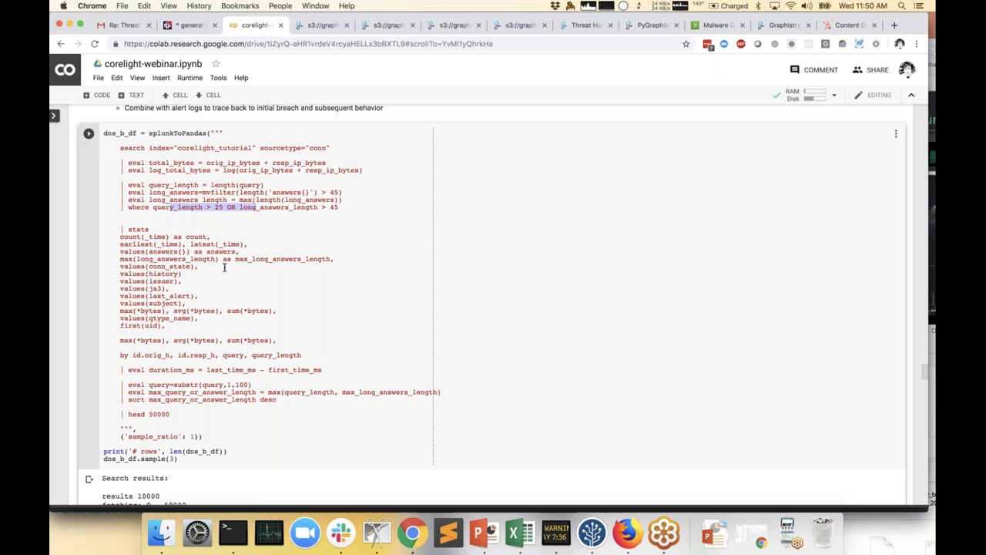
Step: Compare the rest of the dns_b_df query with the sample rows in its output
scroll(224, 267, down, 1)
scroll(159, 355, down, 5)
scroll(217, 227, up, 5)
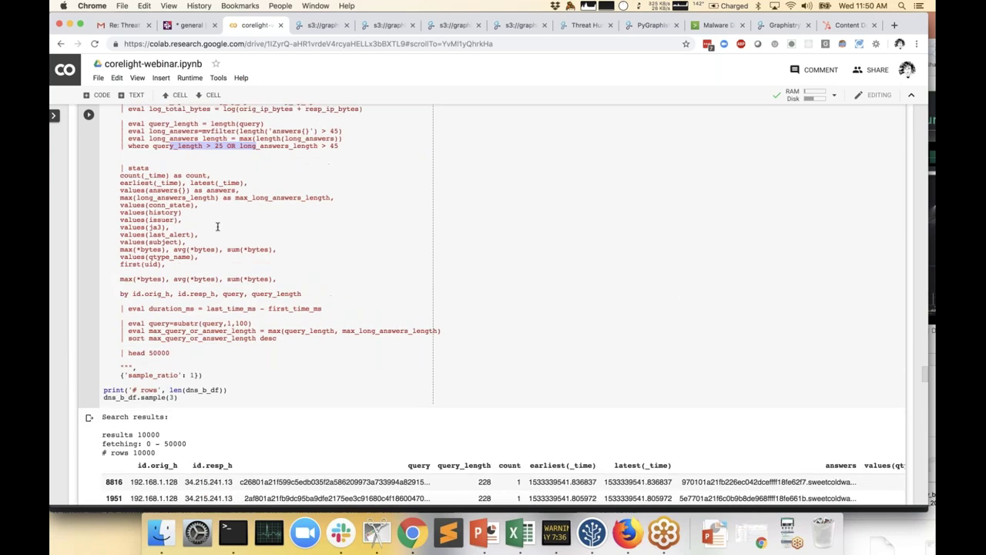
scroll(217, 227, up, 1)
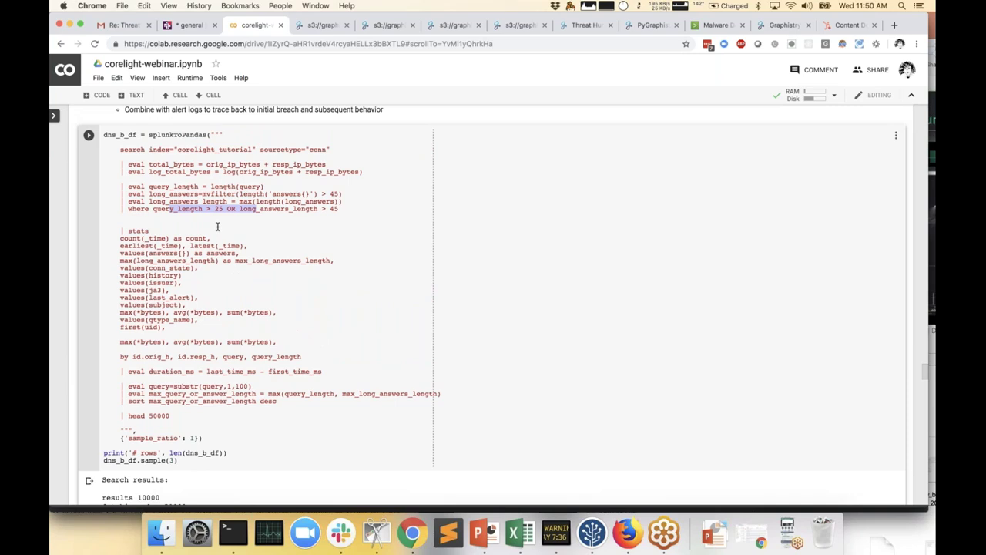
scroll(217, 226, up, 1)
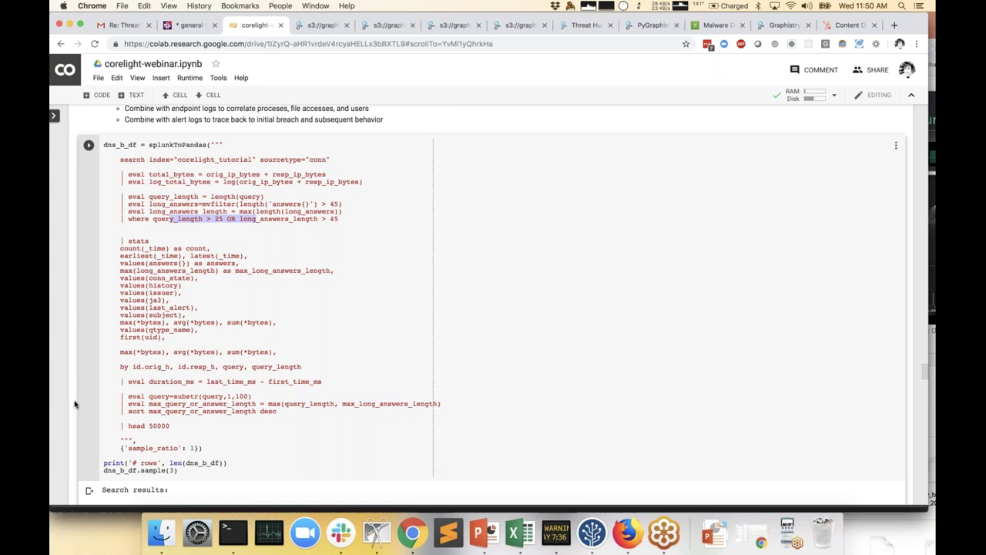
Step: Go to the hypergraph cell under The graph and highlight the max_query_or_answer_length field used for edge coloring
scroll(75, 404, down, 4)
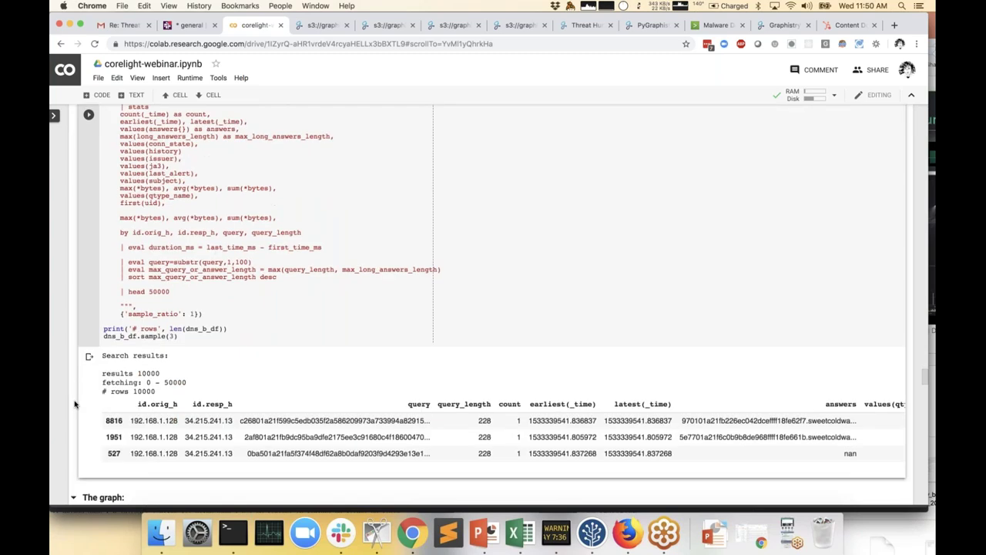
scroll(74, 404, down, 10)
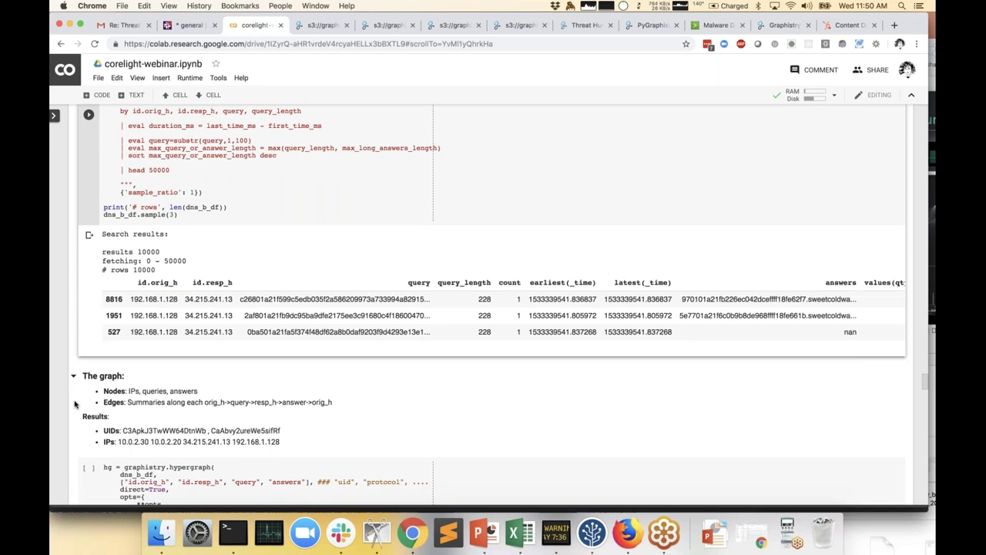
scroll(74, 403, down, 2)
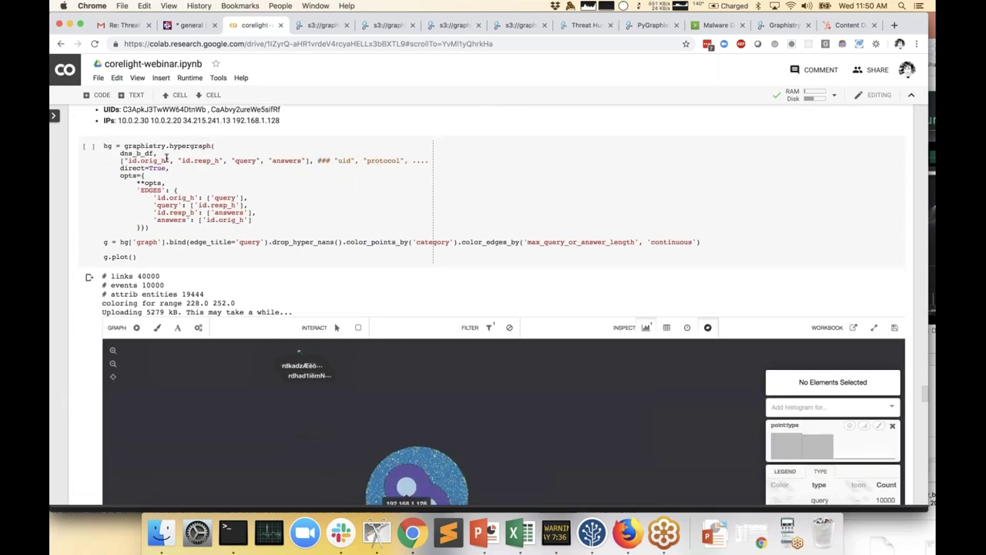
click(605, 242)
key(Up)
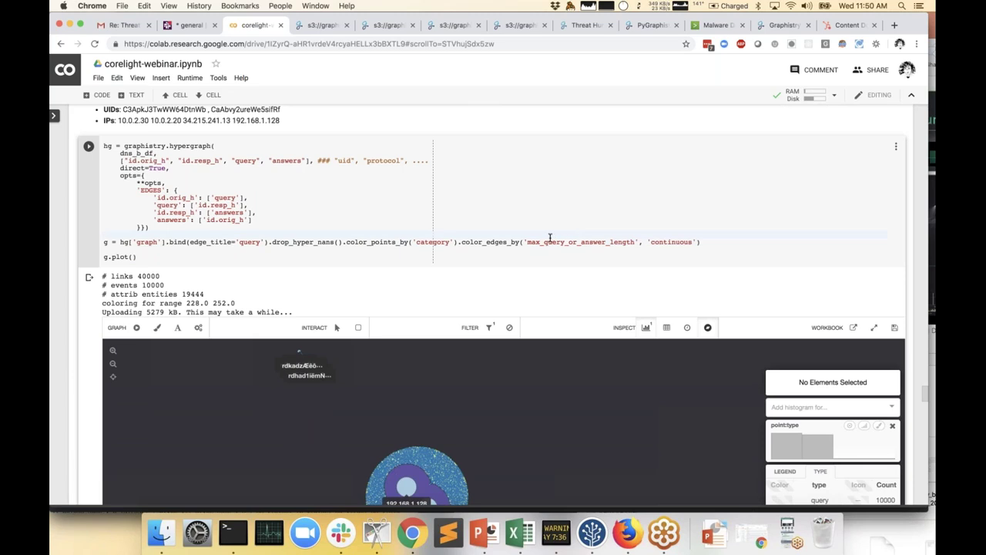
drag(543, 242, 636, 243)
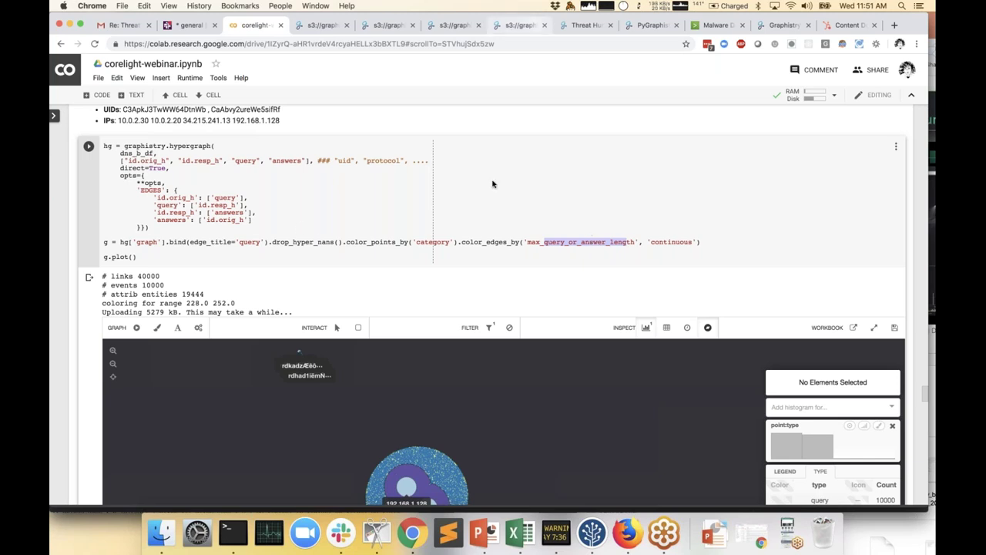
Step: Switch to the DNS tunnel graph's Graphistry tab and inspect the full text of several individual answer and query nodes
click(522, 26)
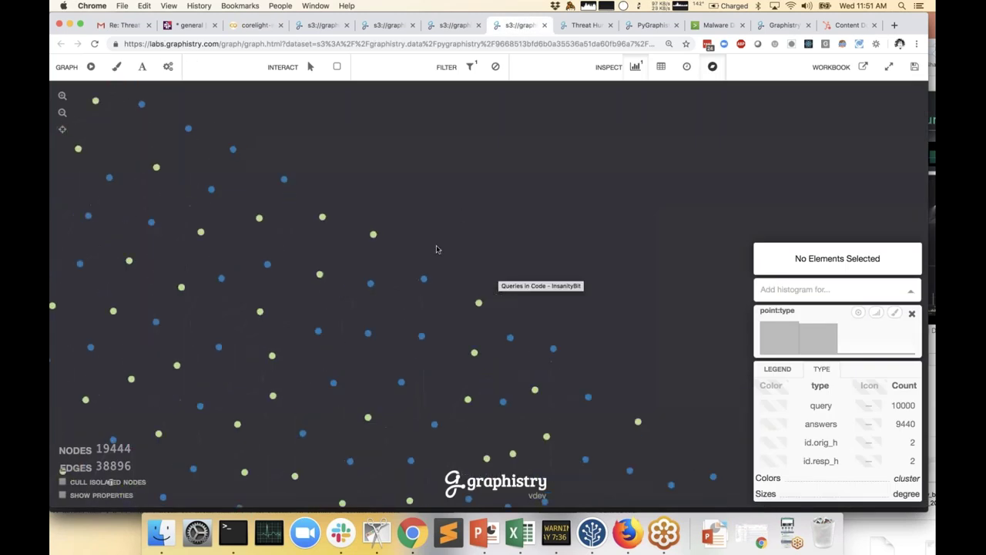
click(378, 238)
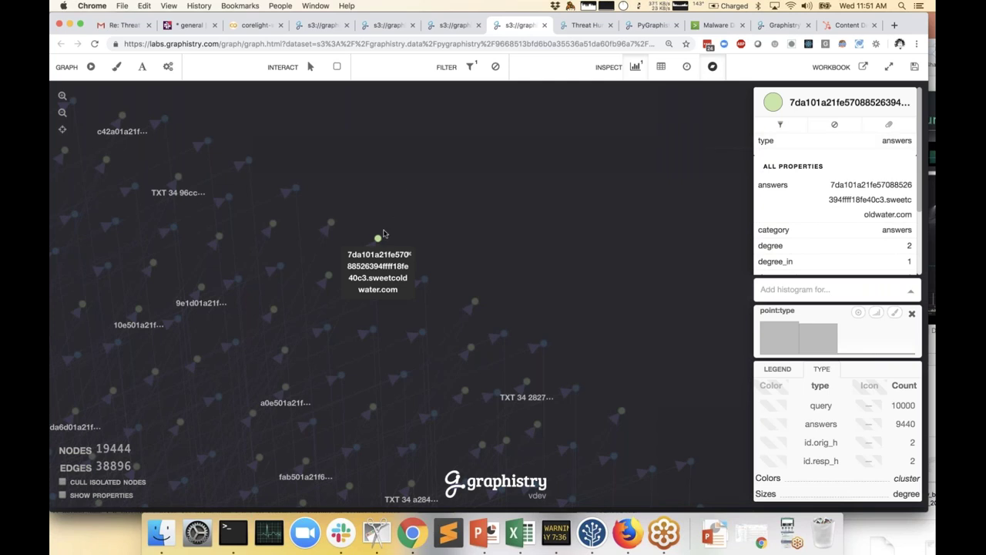
click(311, 198)
click(330, 223)
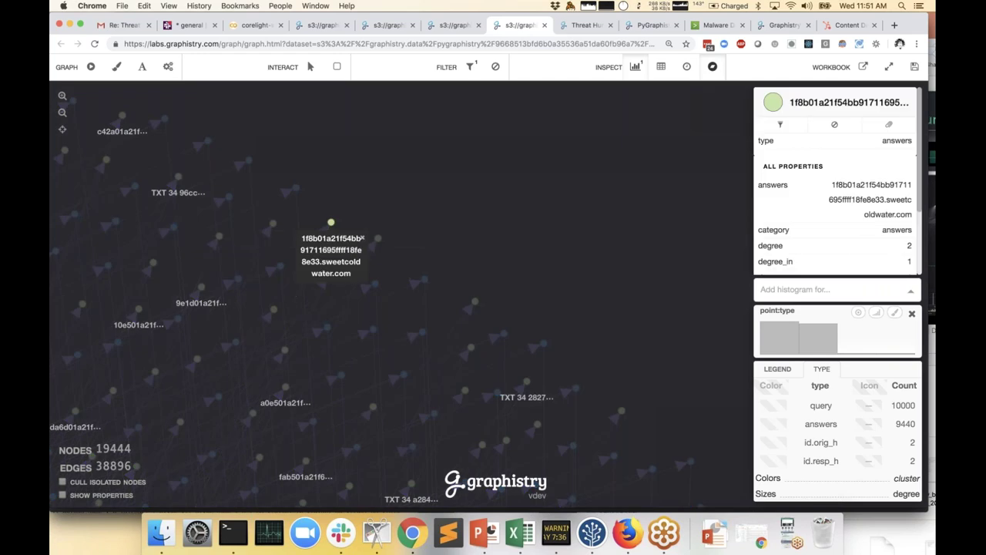
click(519, 257)
click(426, 280)
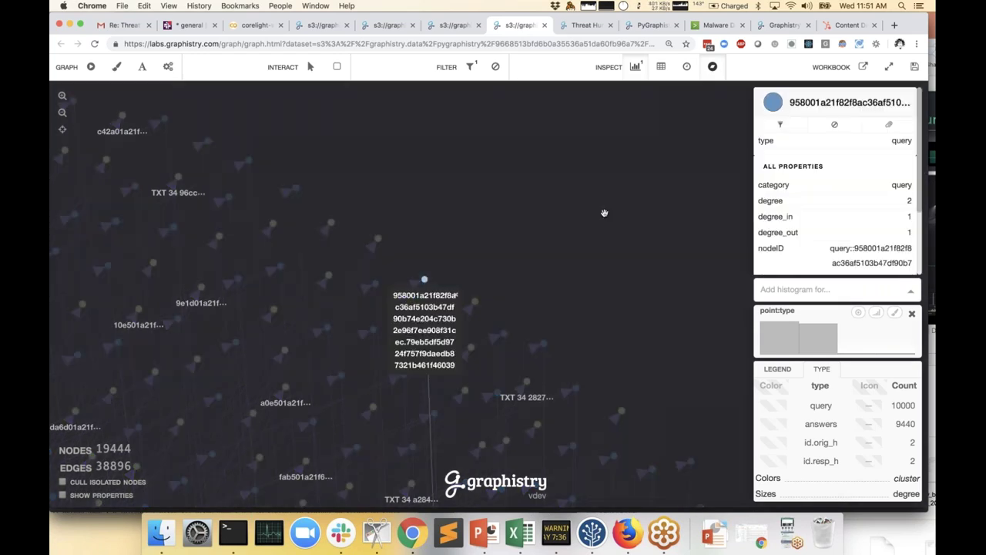
mouse_move(845, 103)
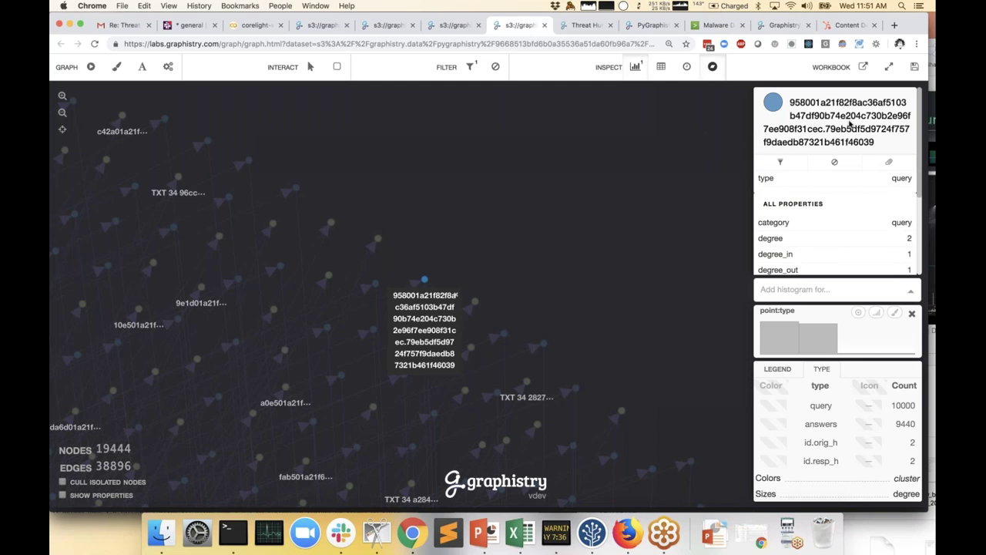
click(543, 343)
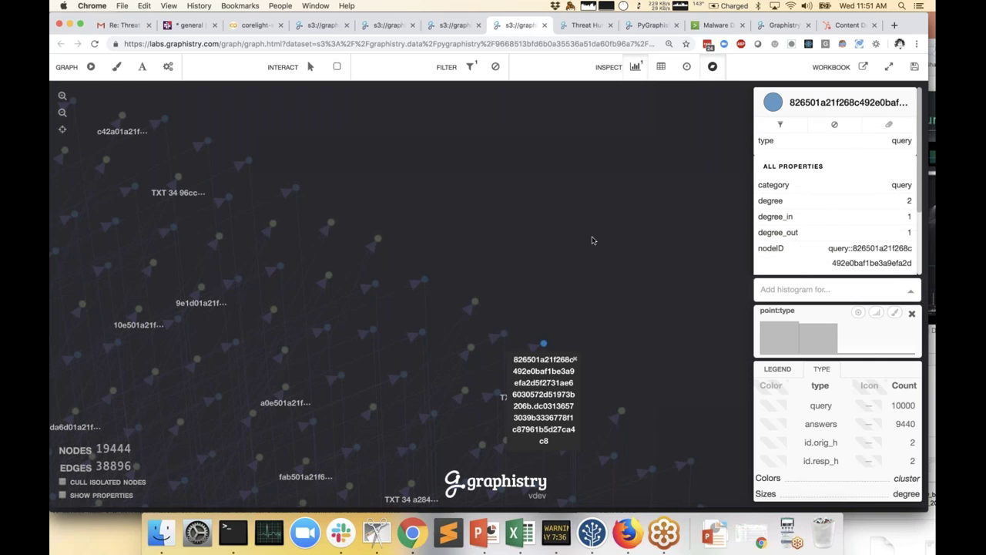
Step: Clear the node selection and view the large and small clusters of the DNS tunnel graph together
click(593, 241)
scroll(592, 240, down, 10)
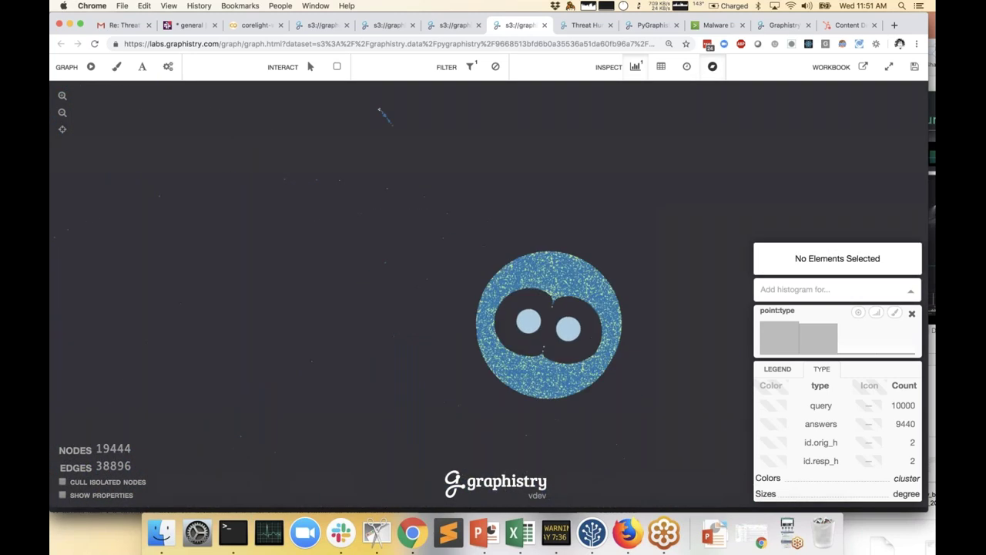
drag(408, 135, 320, 140)
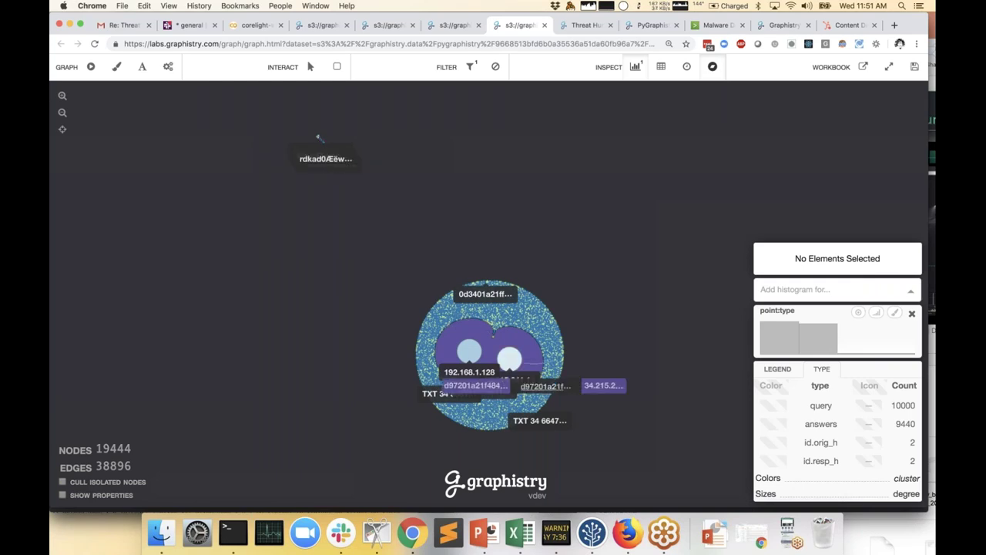
Step: Run visual clustering briefly on the large cluster and examine the edges between 192.168.1.128 and 34.215.241.13
scroll(583, 367, up, 5)
click(90, 67)
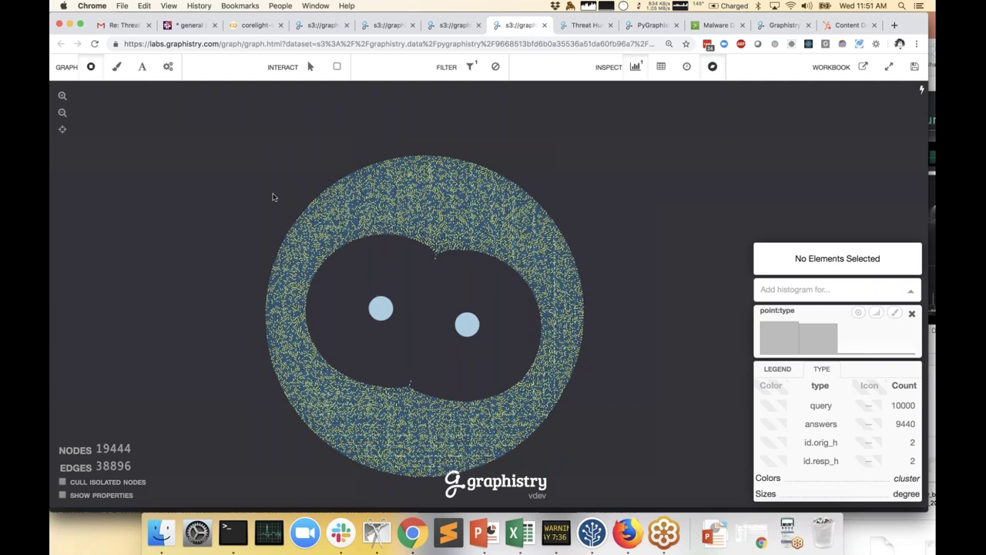
click(89, 66)
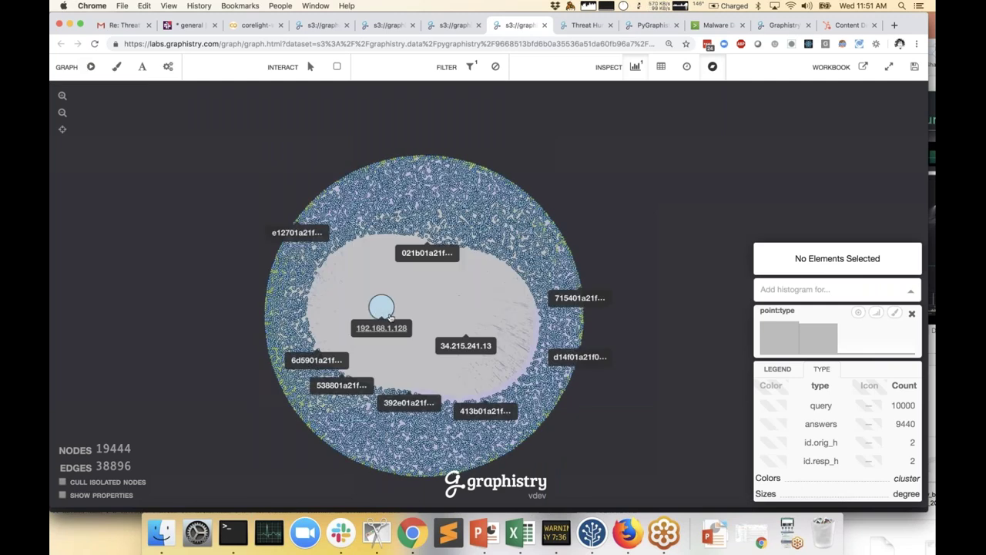
scroll(435, 304, up, 3)
scroll(435, 300, up, 5)
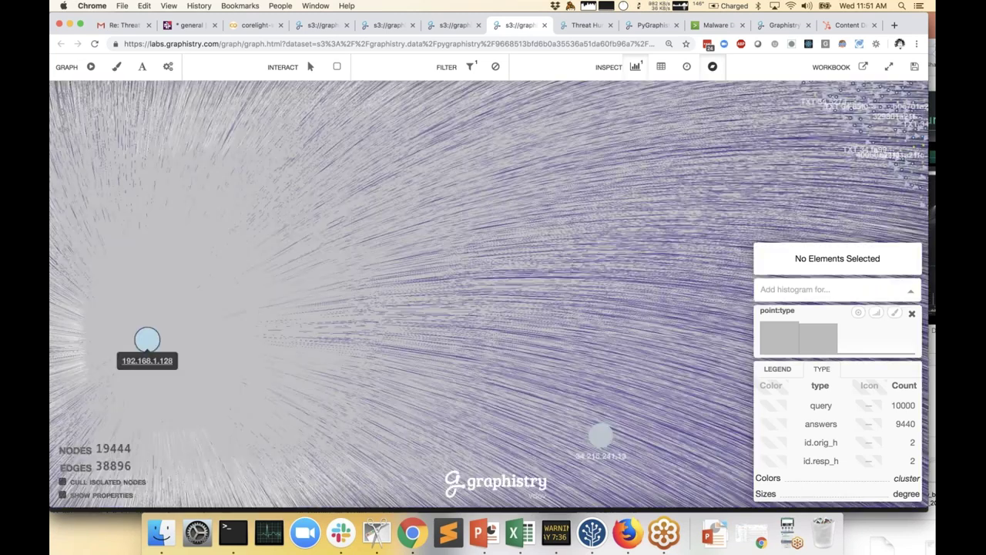
Step: Go to the DNS tunnel graph's small cluster and inspect the answers node linked to 10.0.2.30 and 10.0.2.20
scroll(592, 254, down, 5)
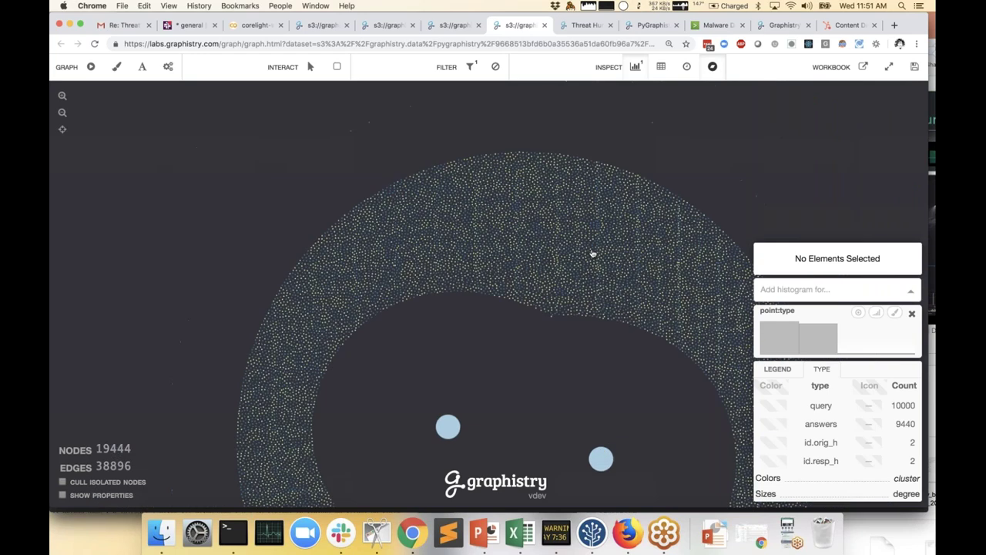
drag(576, 245, 503, 179)
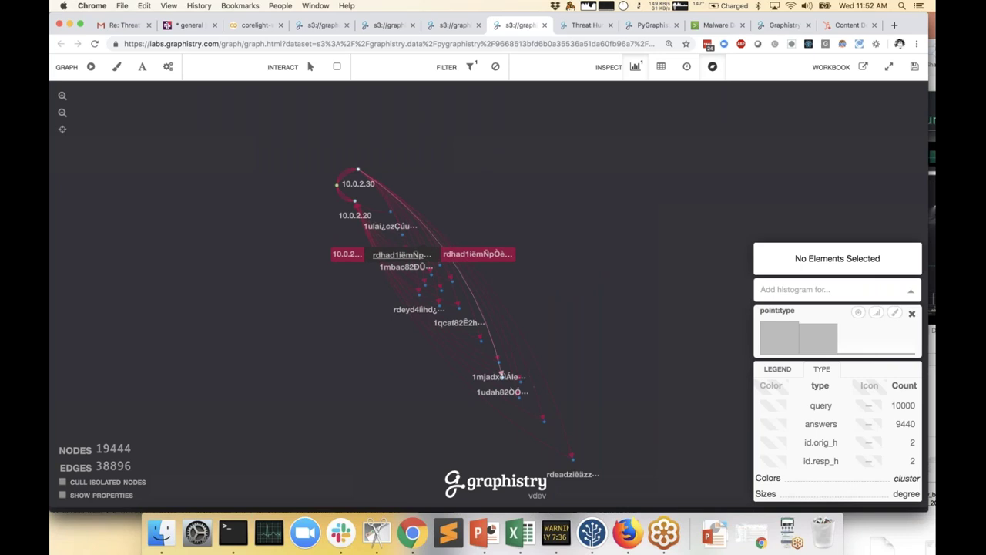
scroll(359, 152, up, 5)
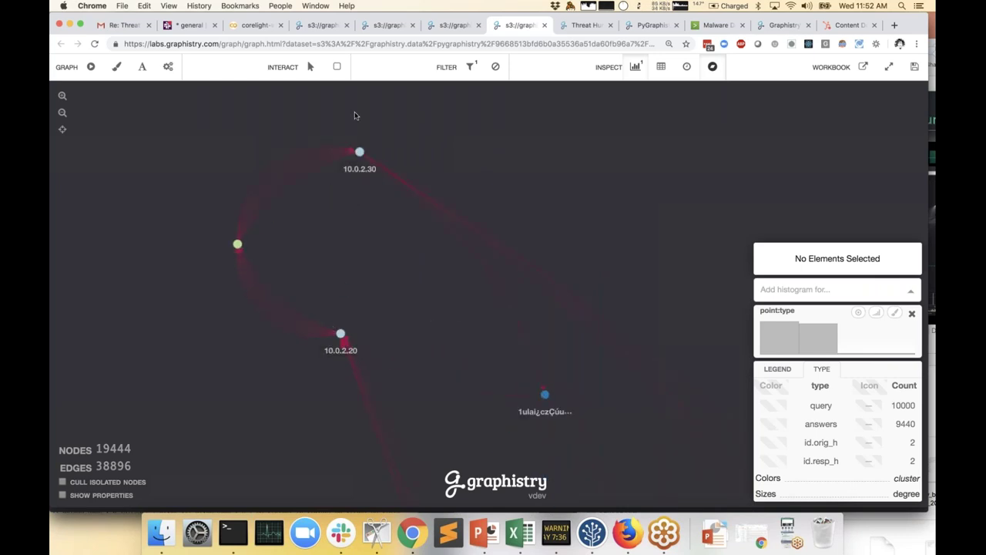
click(237, 244)
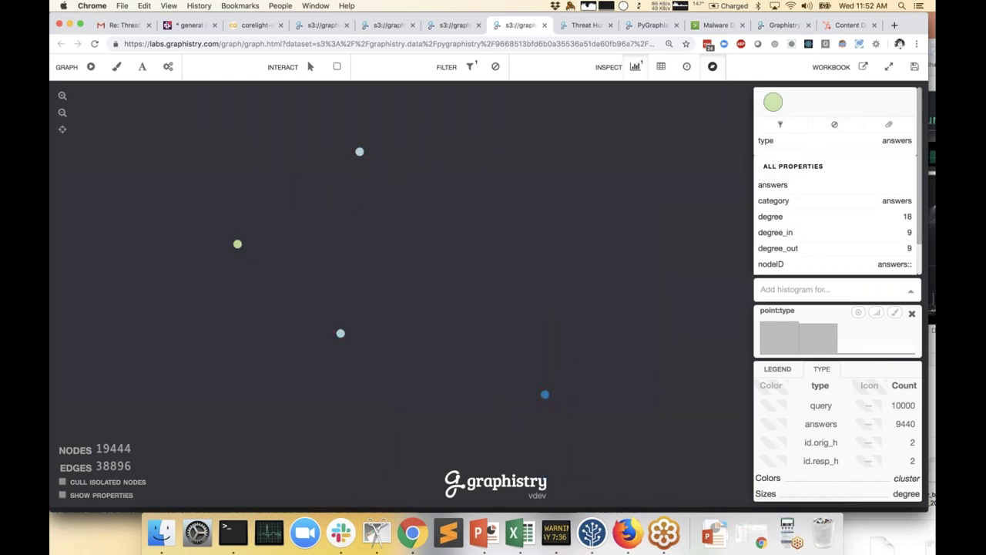
click(359, 270)
scroll(359, 270, down, 3)
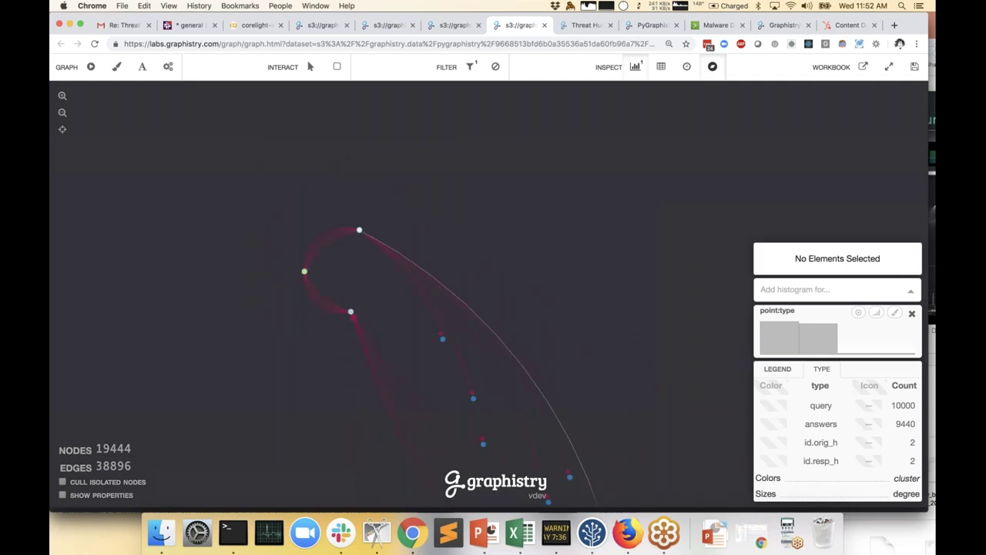
Step: Highlight the small cluster's query nodes using the point:type histogram and view the whole cluster
drag(441, 340, 342, 227)
scroll(342, 226, down, 3)
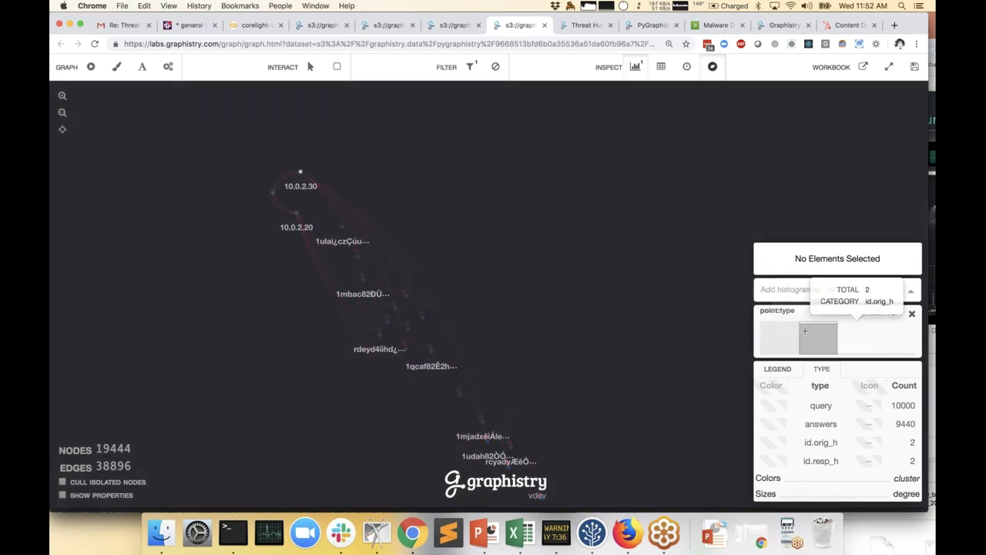
mouse_move(775, 334)
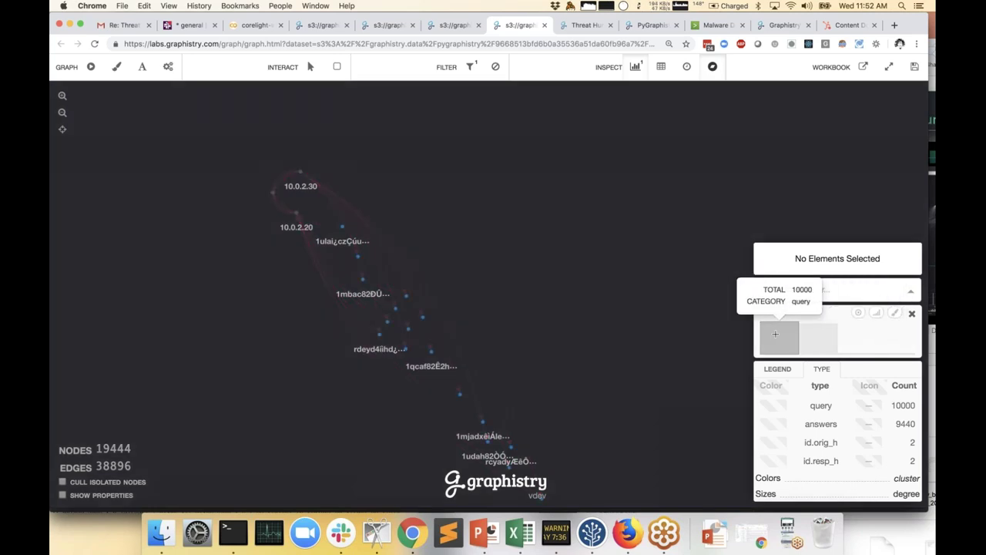
scroll(498, 273, up, 2)
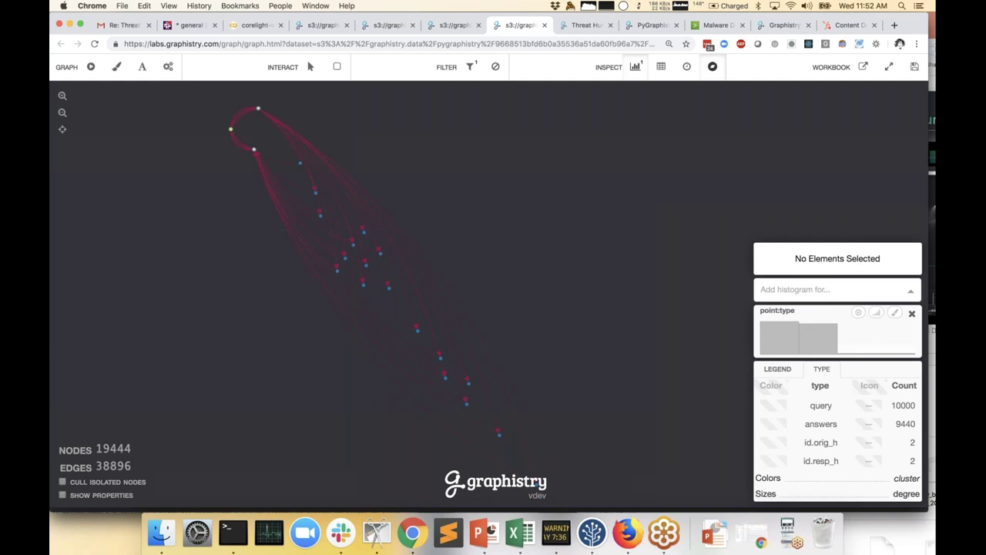
scroll(497, 281, down, 2)
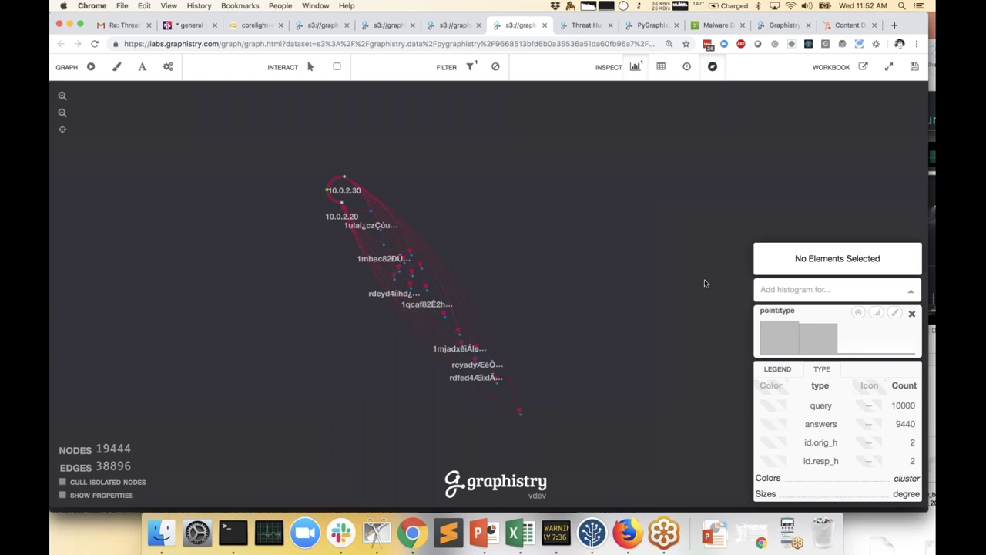
click(765, 291)
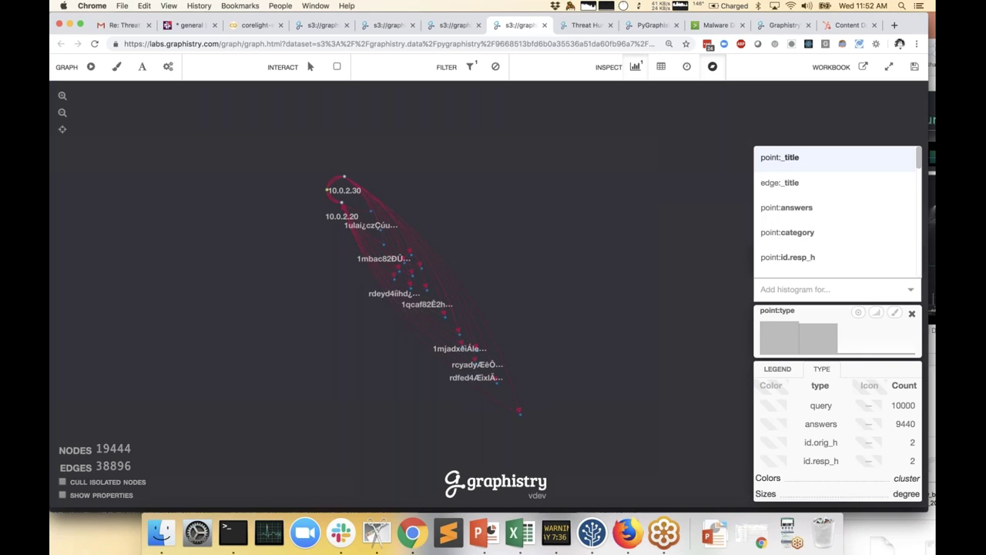
text(by)
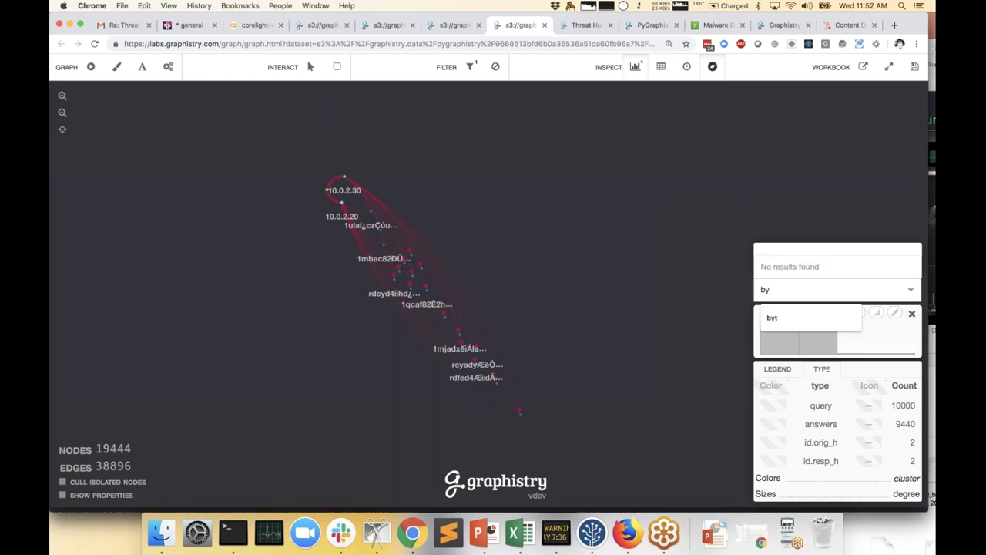
key(BackSpace)
key(BackSpace)
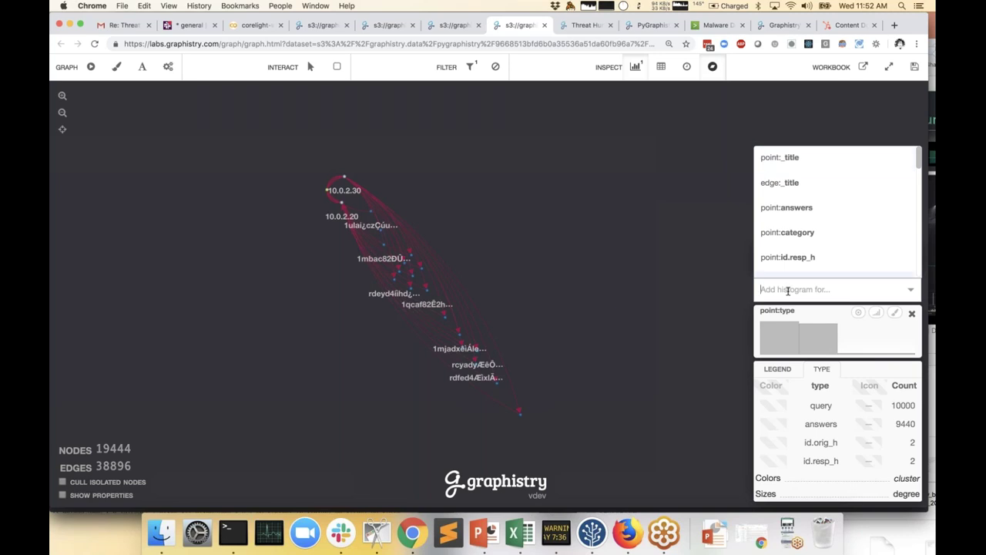
click(666, 304)
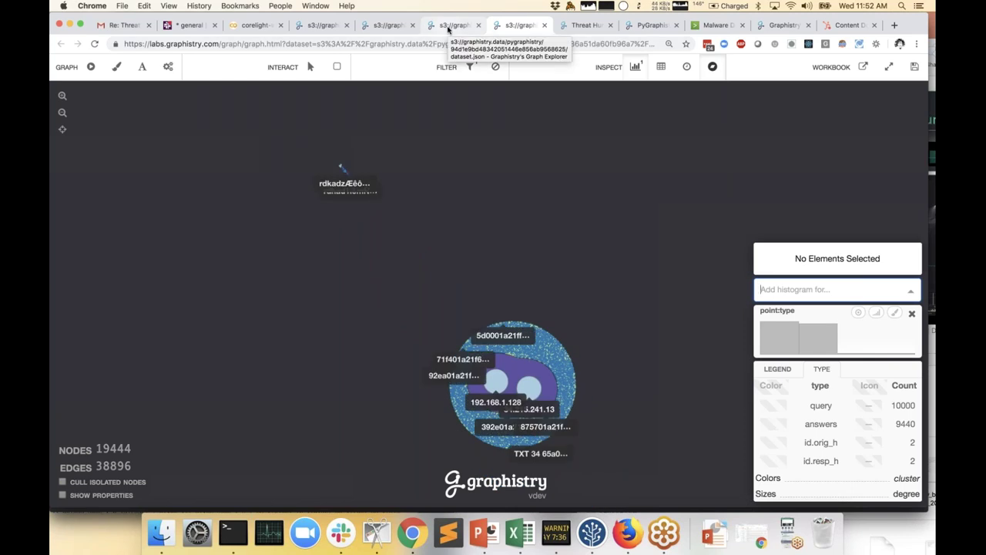
Step: Look briefly at the previous Graphistry graph around 192.168.0.54, and inspect node 34.215.241.13 back in the DNS tunnel graph
click(448, 29)
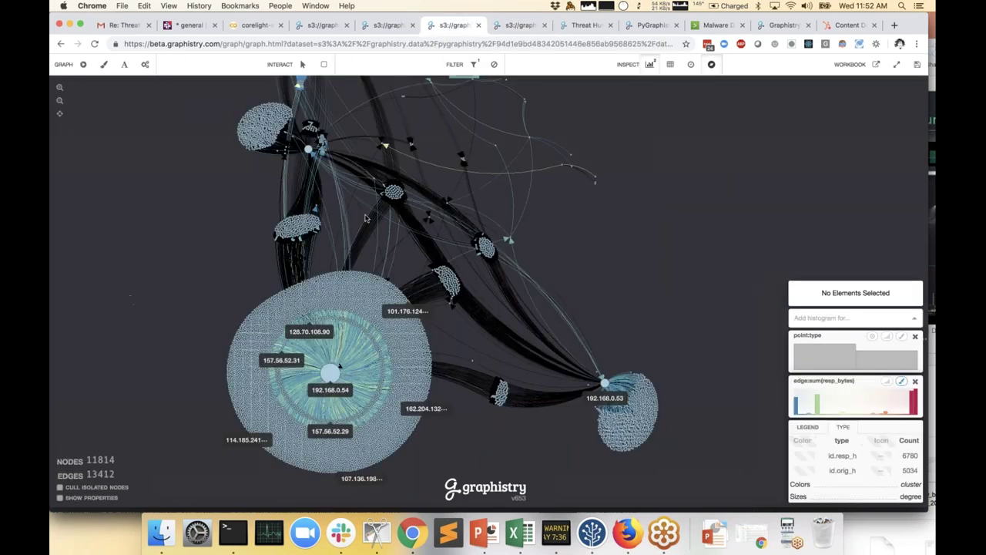
click(516, 28)
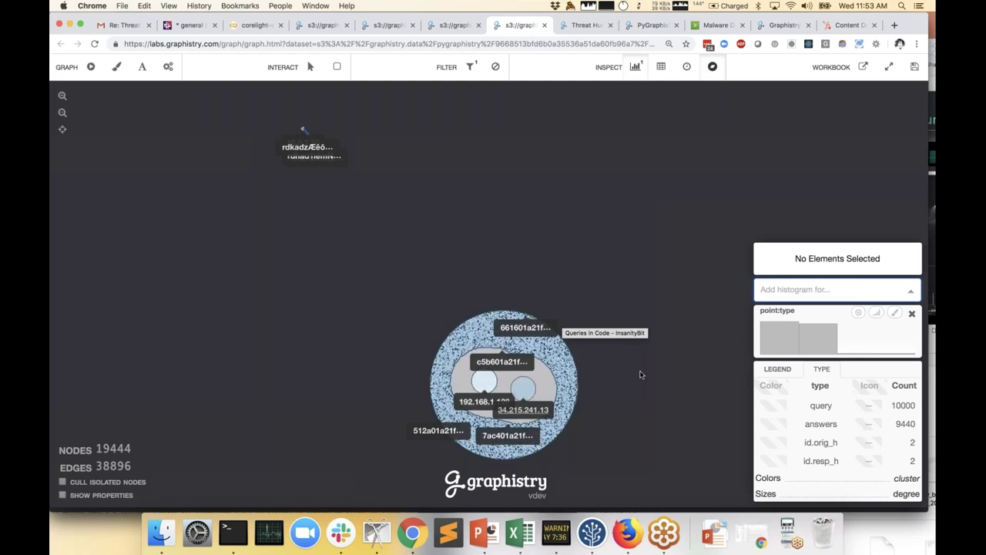
click(521, 391)
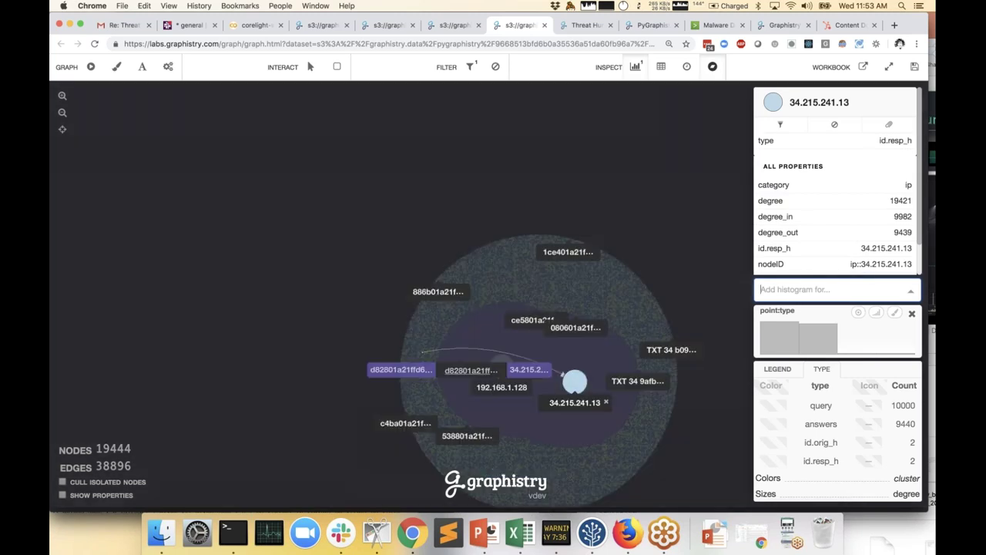
click(562, 373)
click(612, 171)
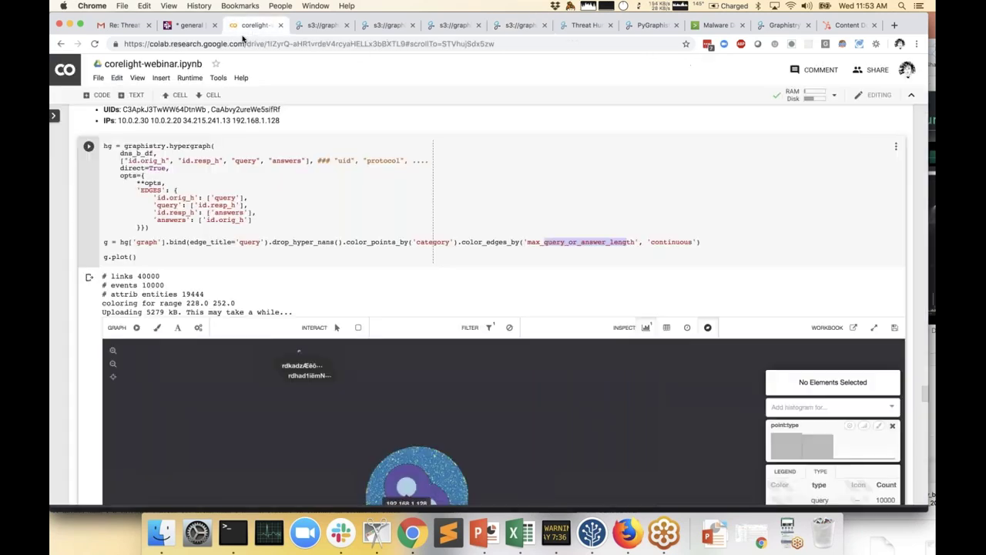
Step: Return to the corelight-webinar notebook and review the hypergraph cell together with its embedded DNS graph
click(253, 25)
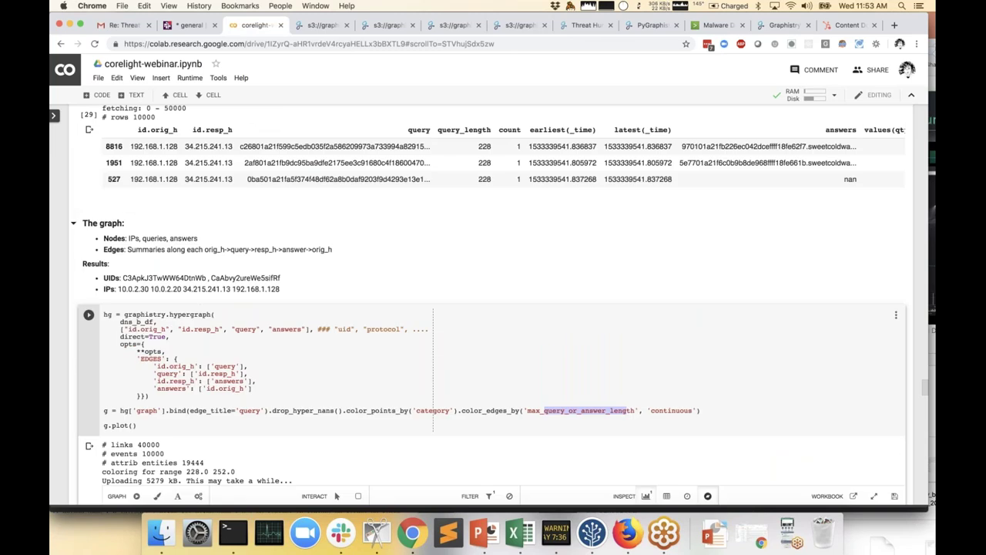
scroll(94, 342, down, 5)
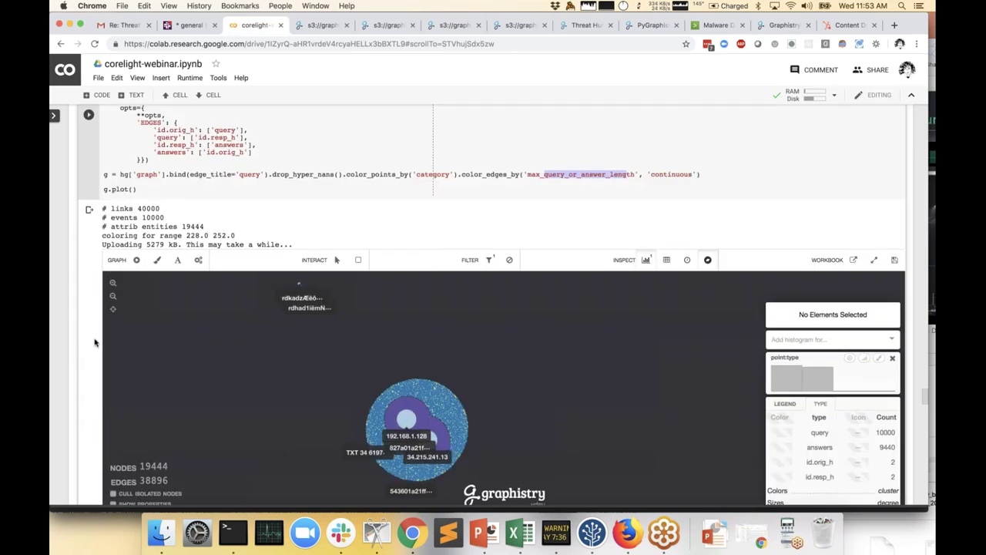
scroll(94, 342, down, 2)
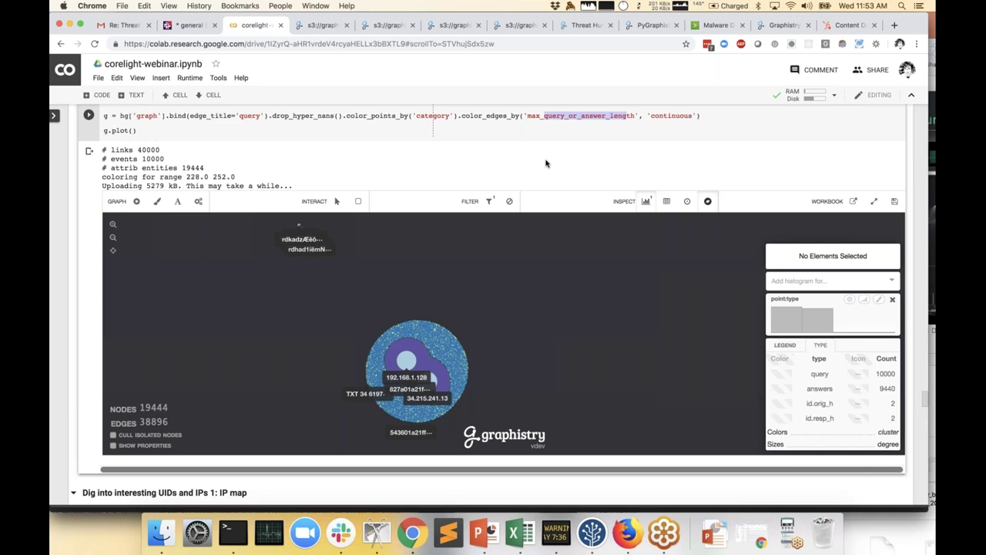
Step: Go to the Splunk Malware Demo dashboard and show the event actions available for the 9/2/17 6:12:00 PM malware download
click(716, 30)
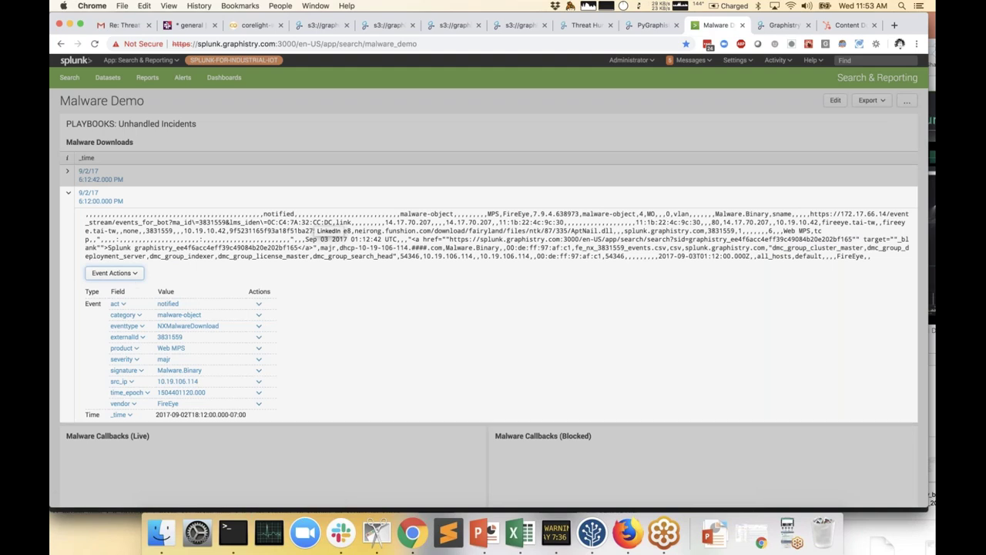
click(249, 29)
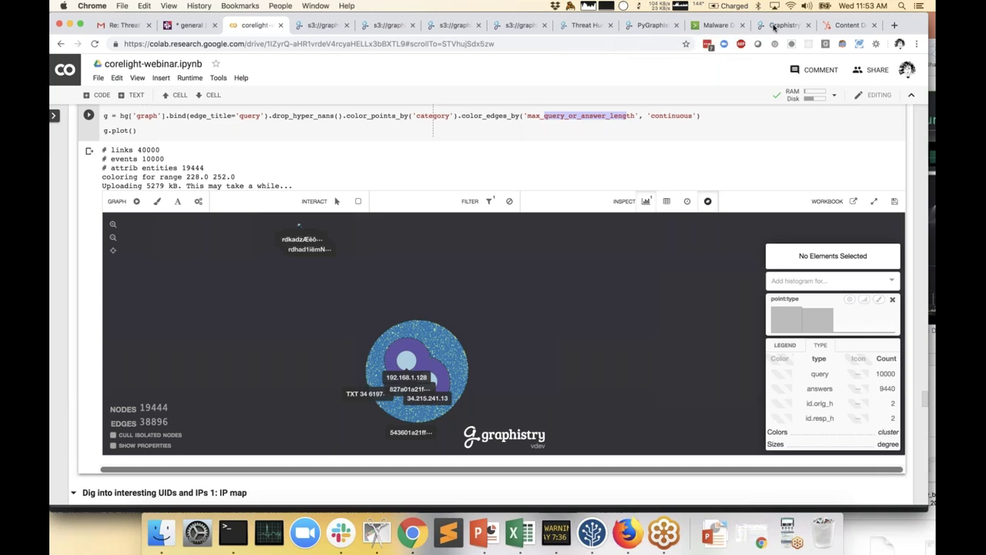
click(724, 29)
click(129, 276)
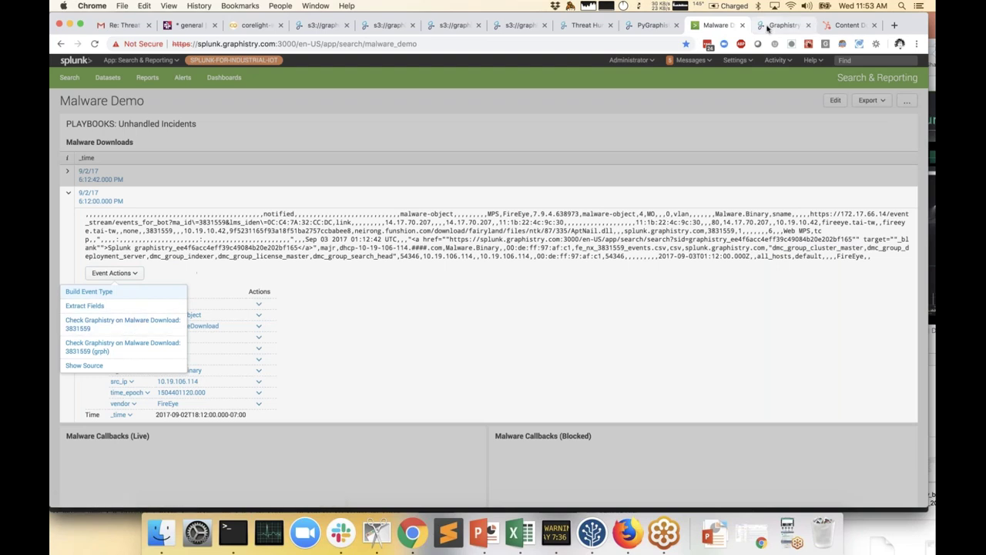
Step: In the Graphistry investigation template, review the parameters of the FireEye Web MPS: Expand pivot and run all pivots
key(ctrl+Tab)
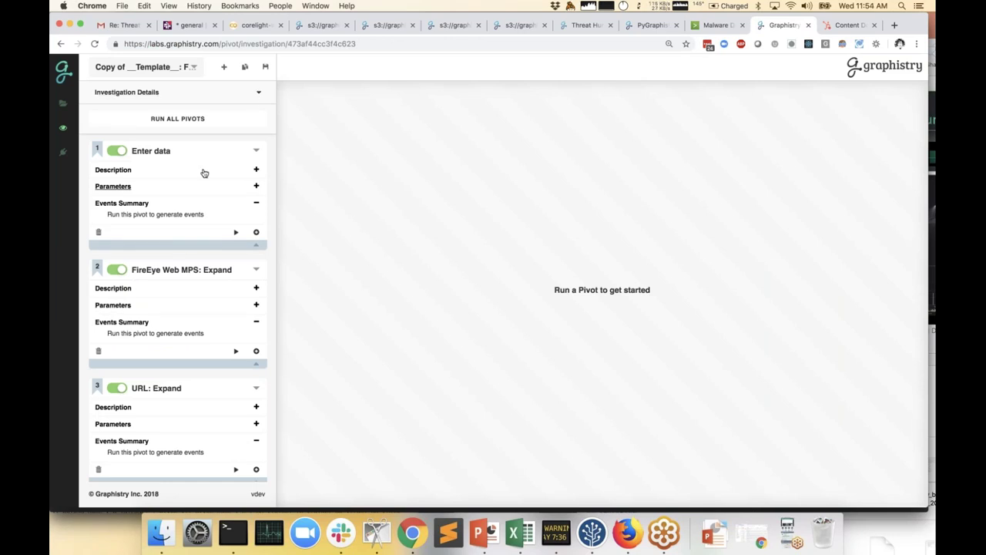
click(113, 305)
scroll(177, 308, down, 5)
scroll(177, 308, up, 3)
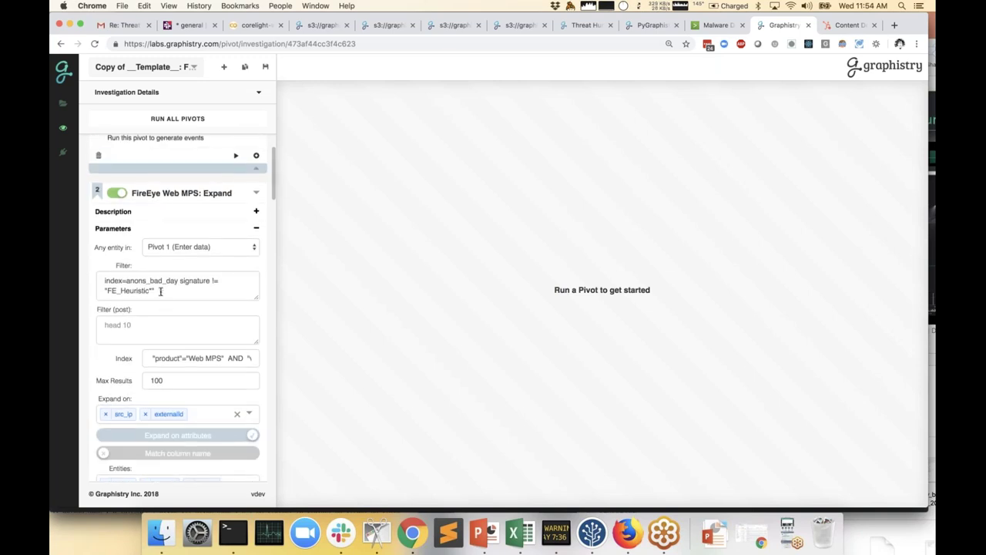
scroll(158, 293, down, 10)
click(204, 118)
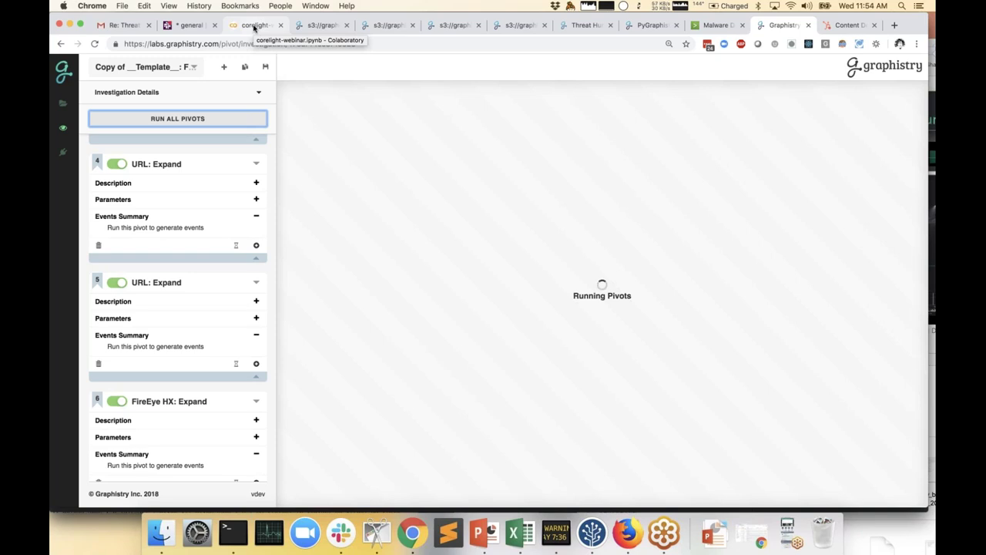
Step: Go back to the corelight-webinar notebook and view the DNS graph output below the hypergraph code
click(255, 26)
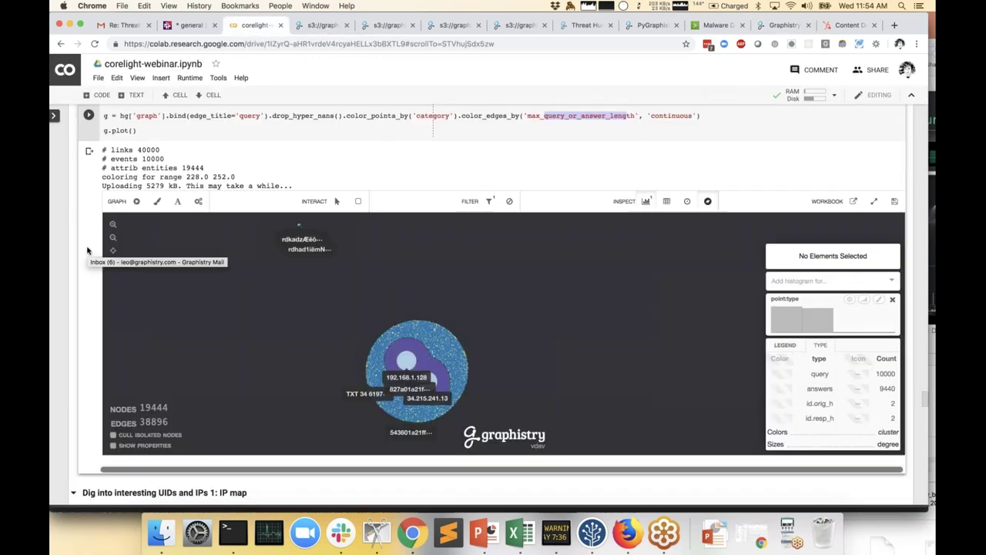
scroll(88, 251, up, 2)
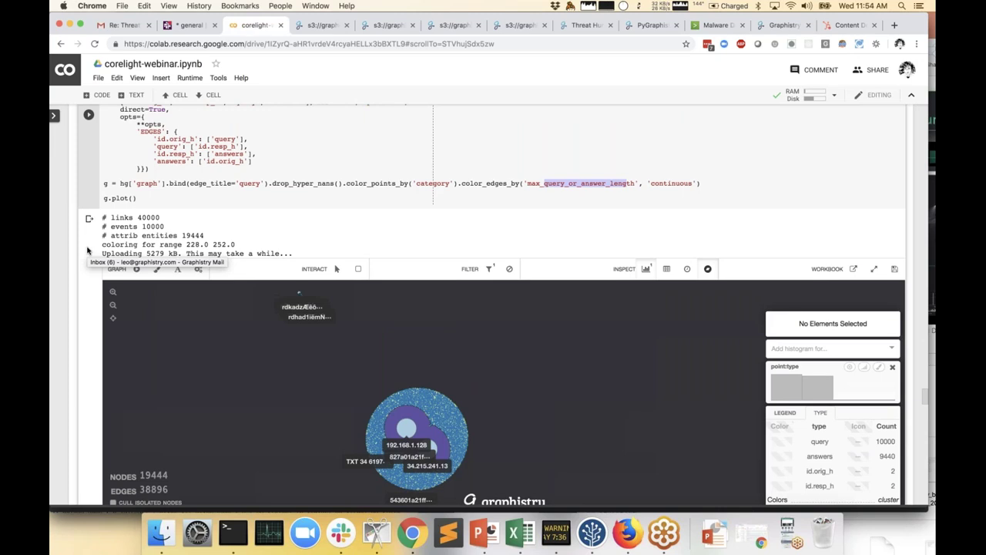
scroll(88, 250, down, 1)
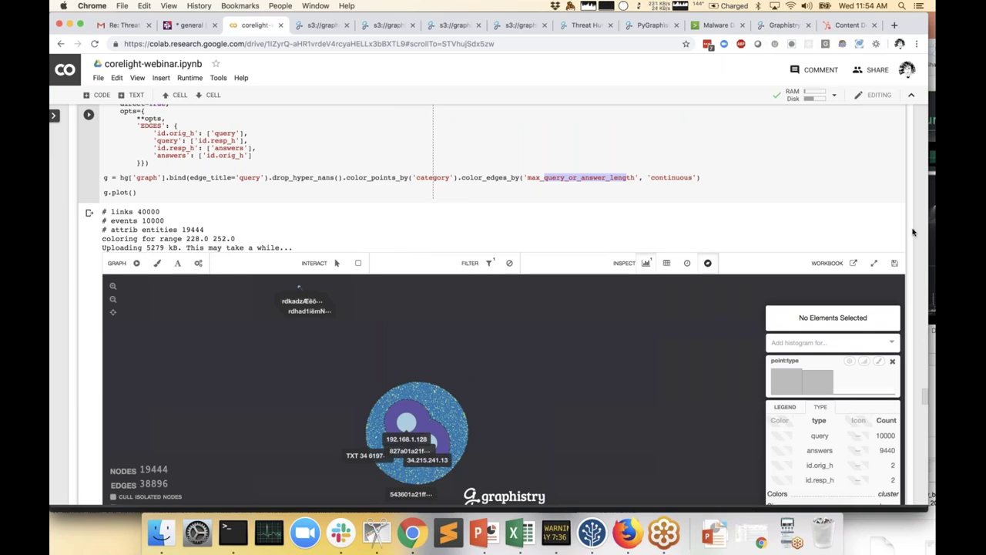
scroll(911, 232, down, 1)
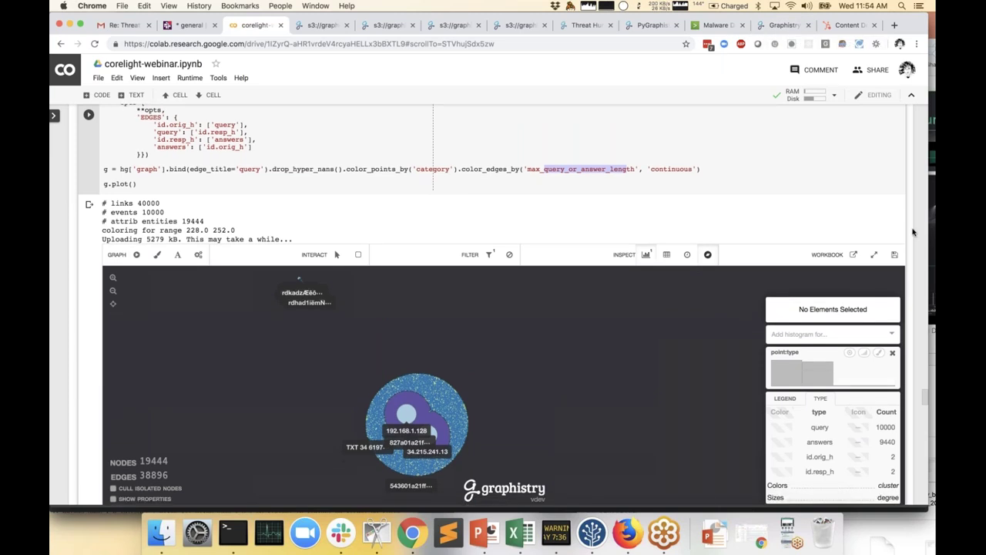
Step: Switch to the Corelight_Graphistry_Webinar presentation in PowerPoint and start the slide show from the "Before Q+A…" slide
click(660, 531)
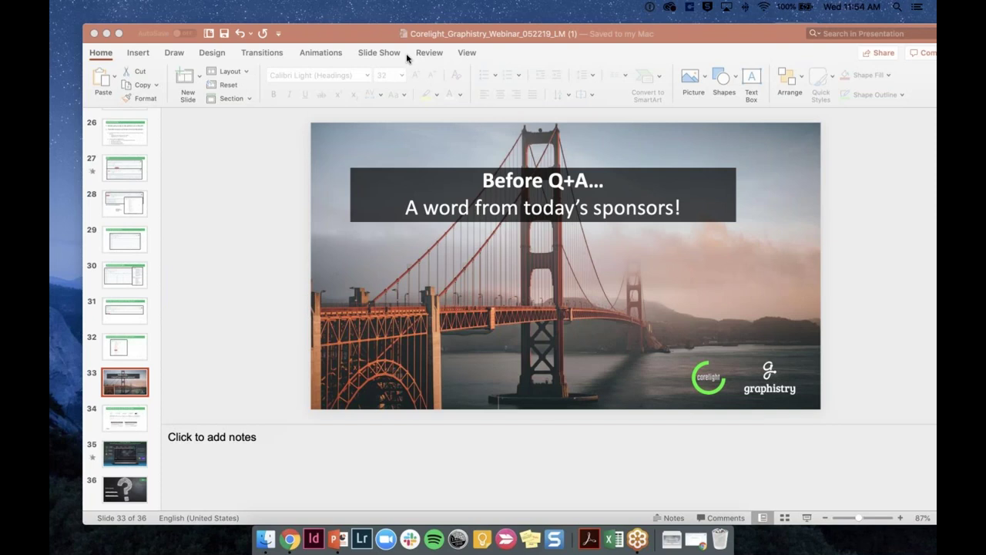
click(396, 7)
click(401, 32)
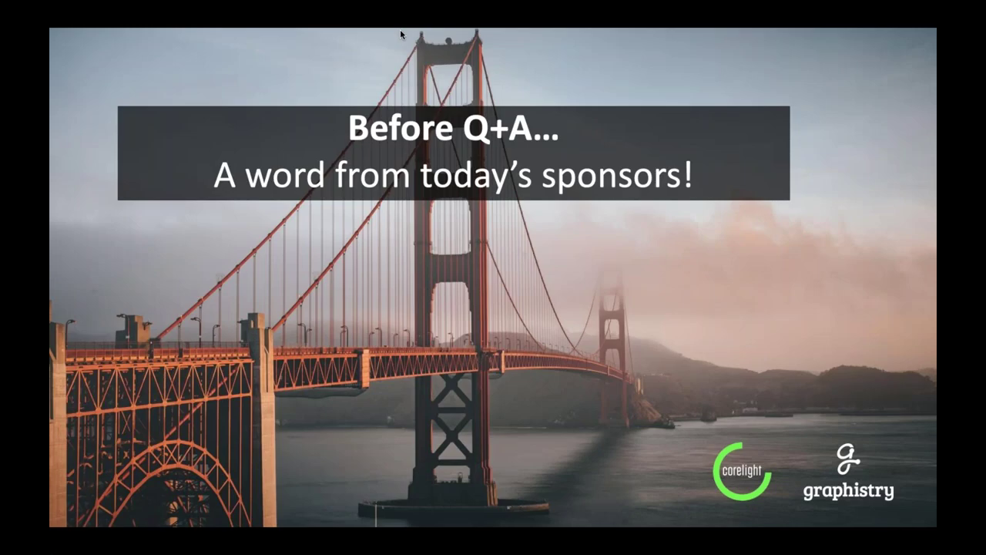